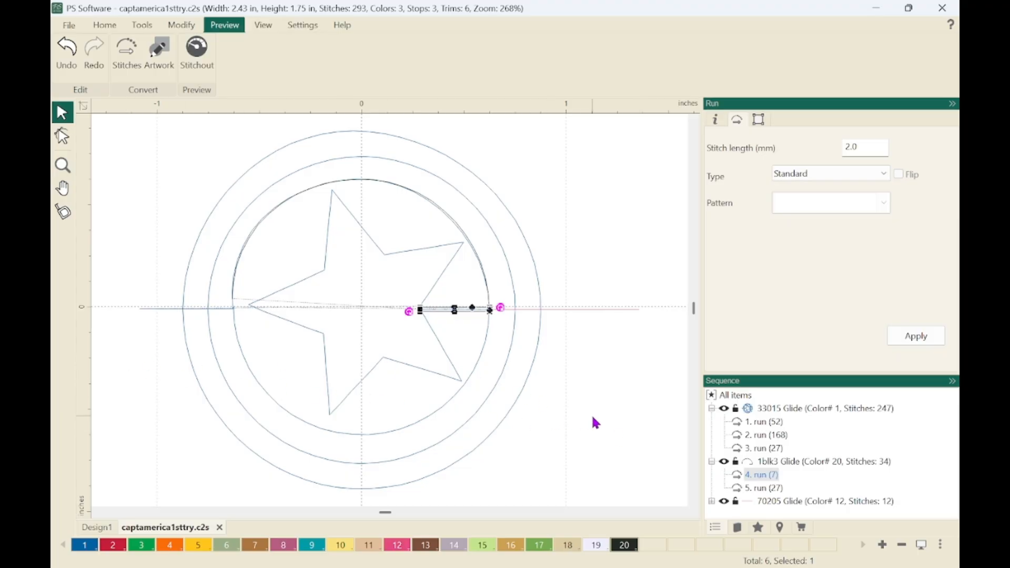
Convert all six run stitch objects in the shield design to artwork.
{"action": "left_click", "coordinate": [711, 501]}
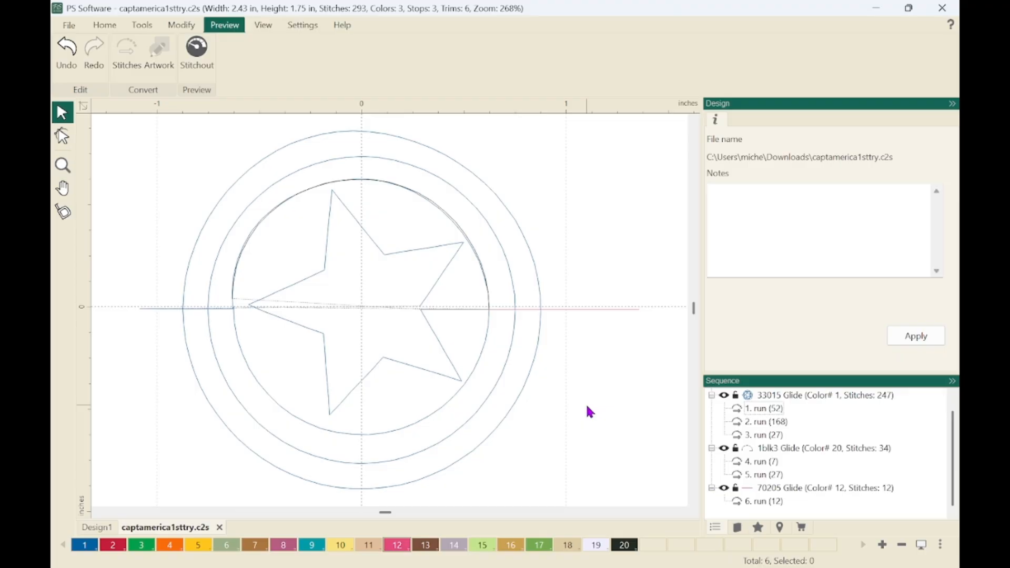
{"action": "key", "text": "ctrl+a"}
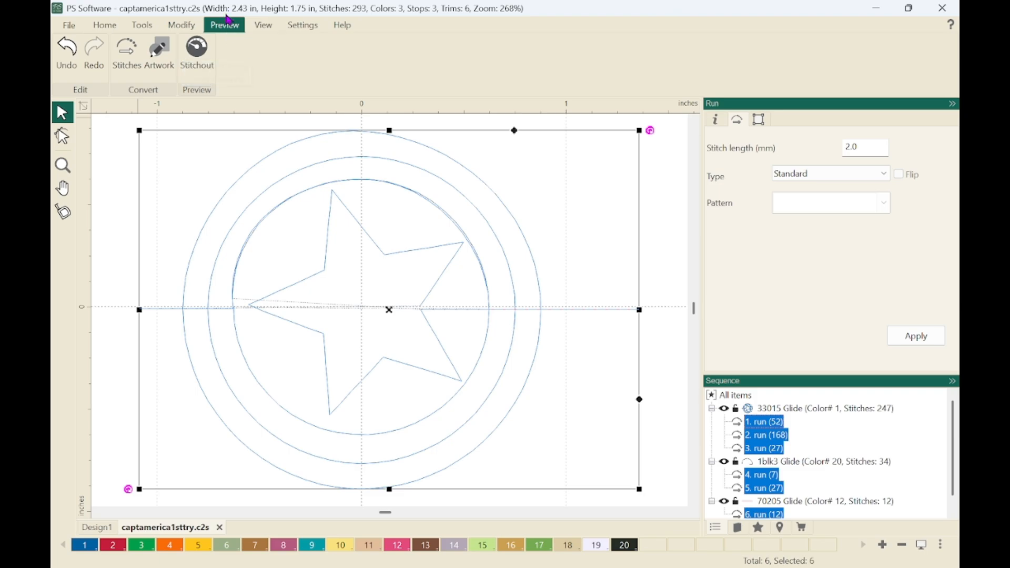
{"action": "left_click", "coordinate": [158, 55]}
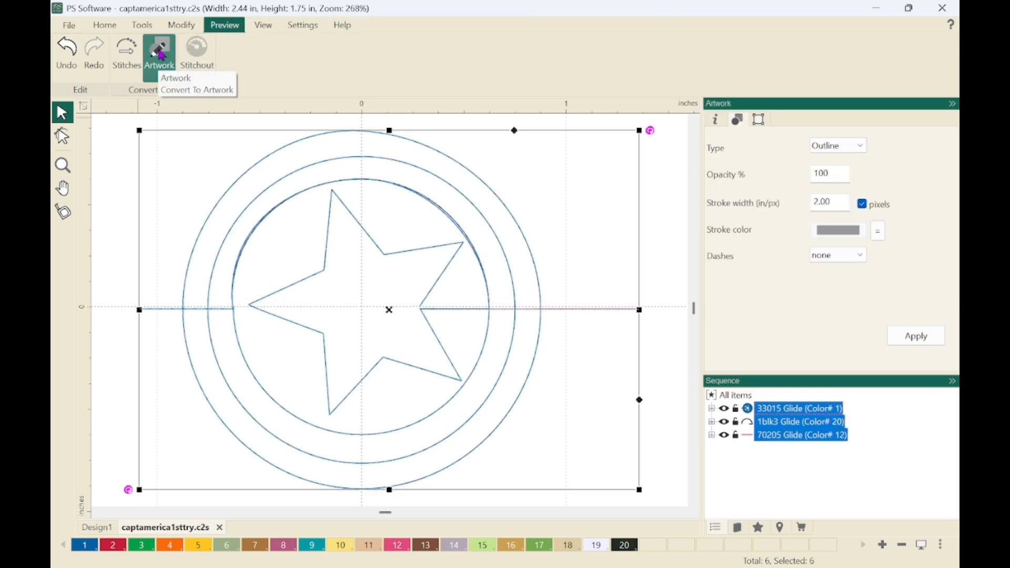
{"action": "left_click", "coordinate": [572, 405]}
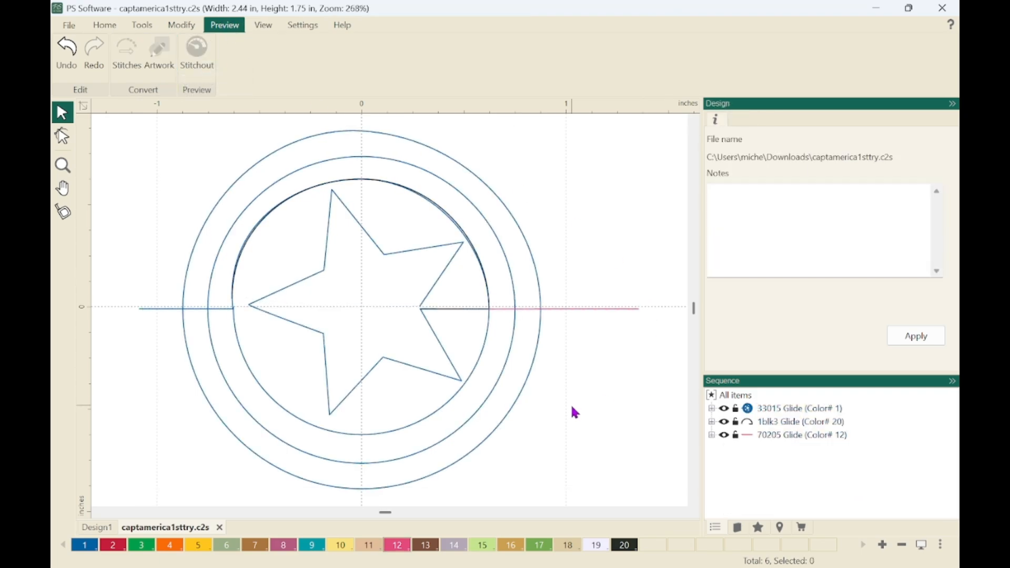
Expand the three colour groups in the sequence to list their individual artwork items.
{"action": "left_click", "coordinate": [711, 409]}
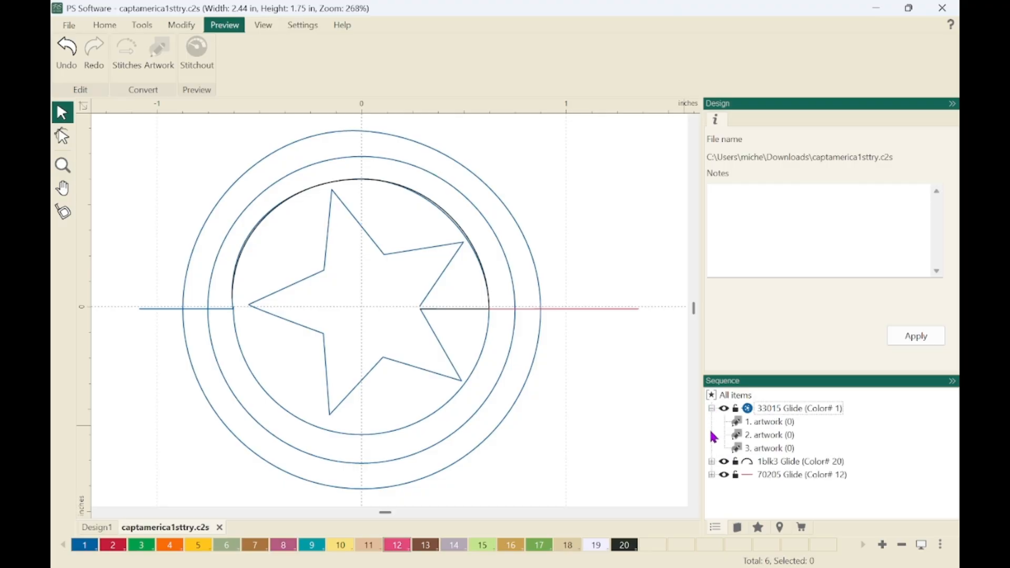
{"action": "left_click", "coordinate": [712, 461]}
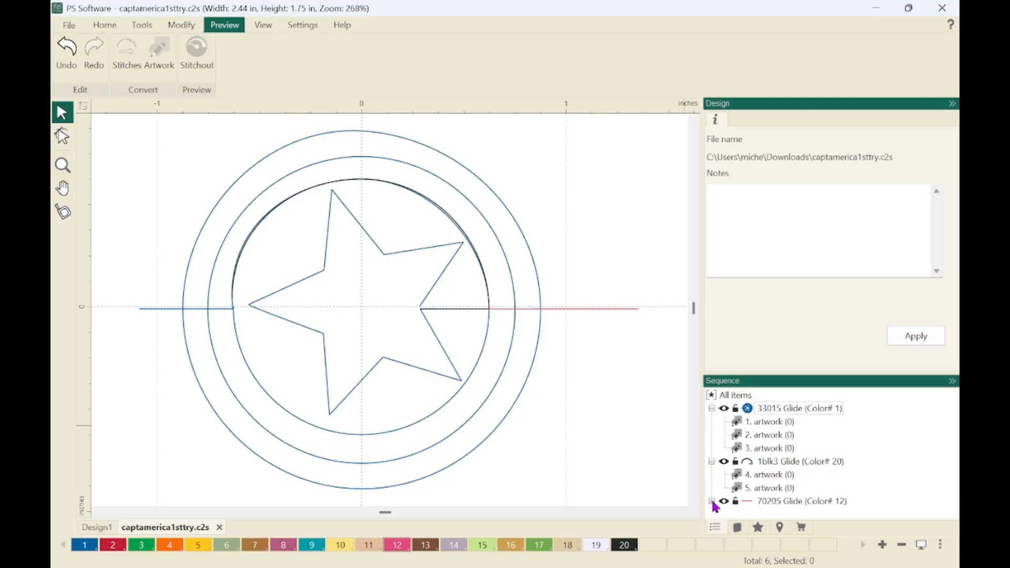
{"action": "left_click", "coordinate": [711, 500]}
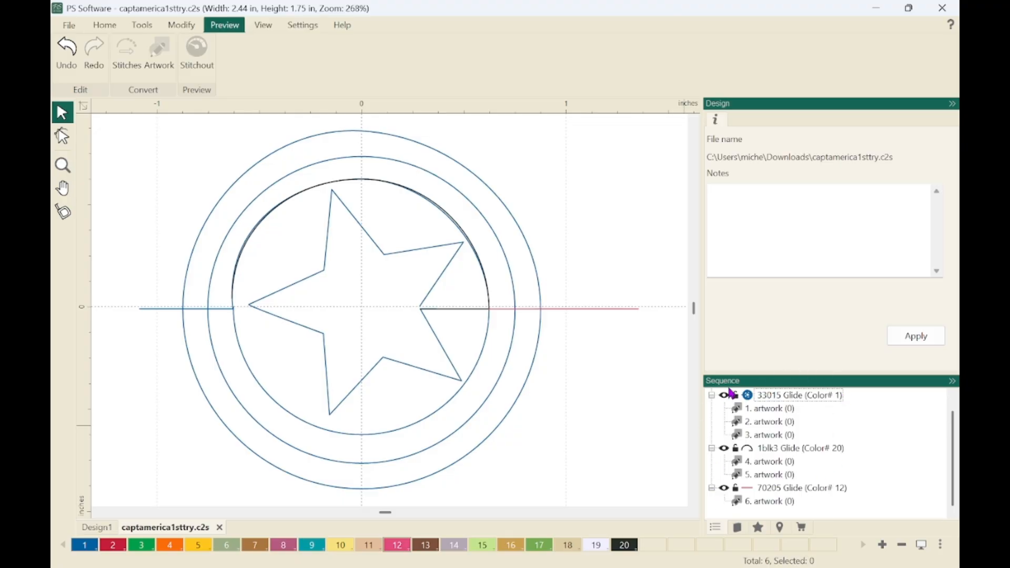
{"action": "left_click", "coordinate": [712, 395]}
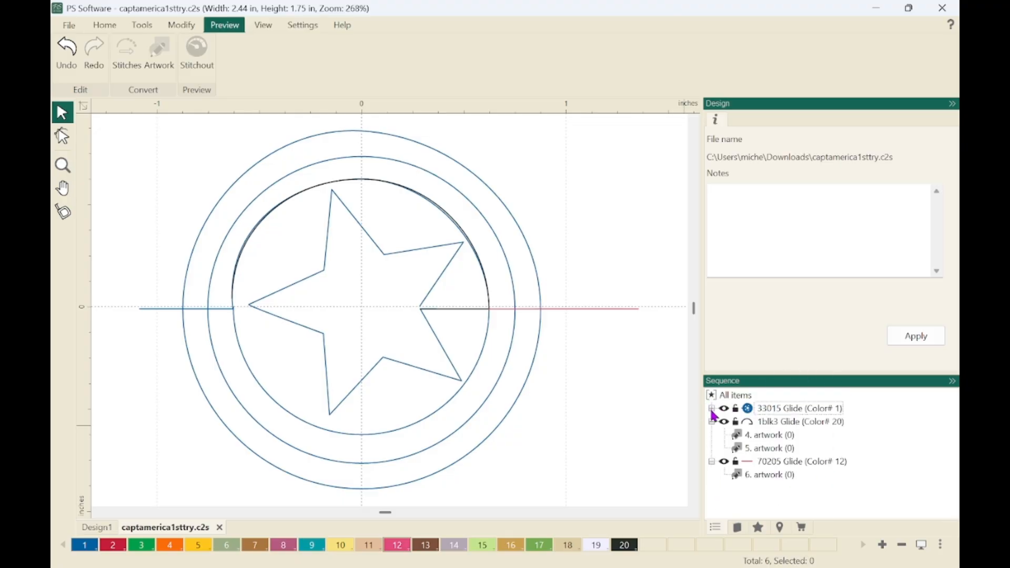
{"action": "left_click", "coordinate": [712, 409]}
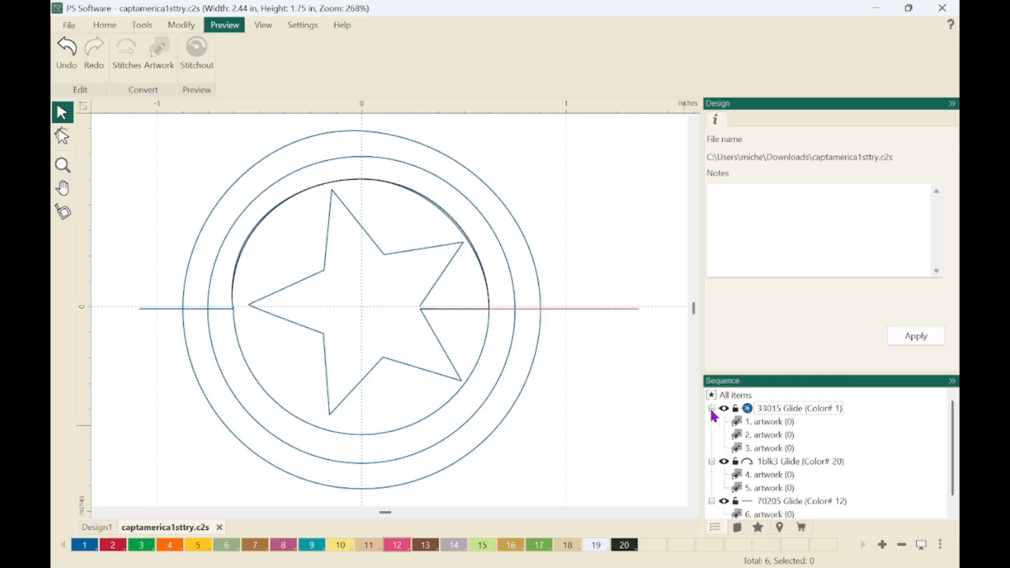
Select each of the six artwork items in turn to identify which part of the shield it covers.
{"action": "left_click", "coordinate": [775, 423]}
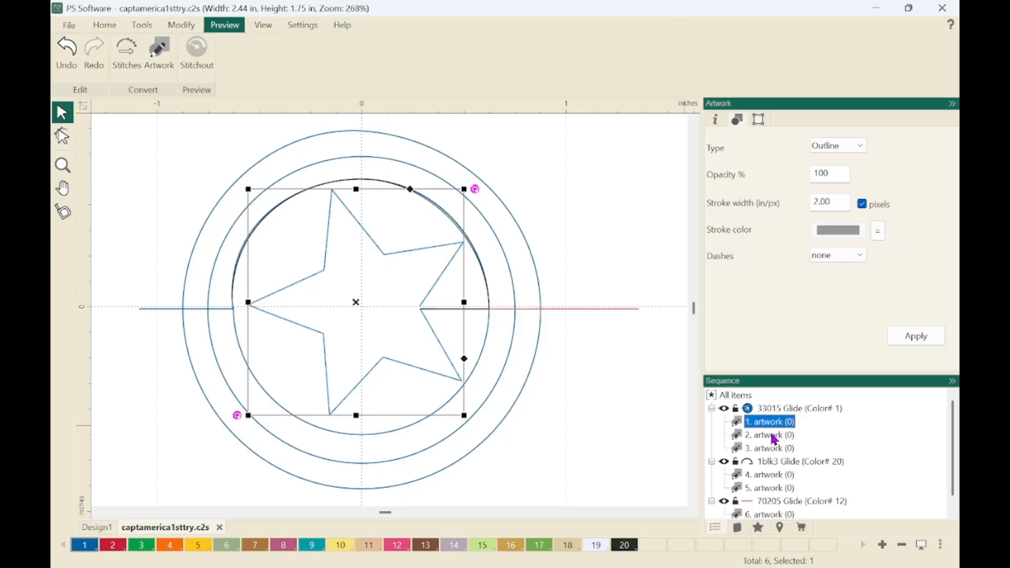
{"action": "left_click", "coordinate": [775, 436]}
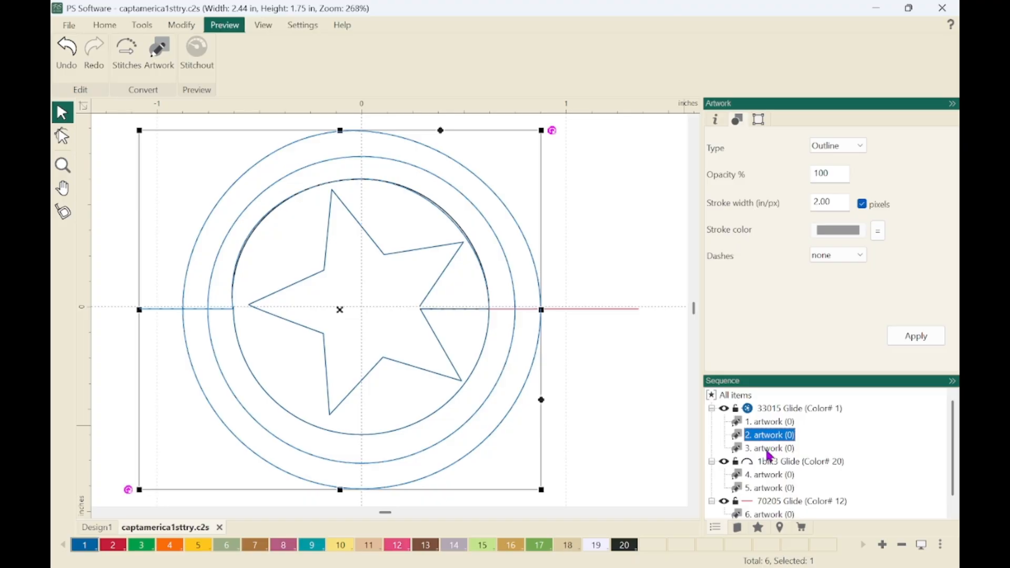
{"action": "left_click", "coordinate": [770, 449]}
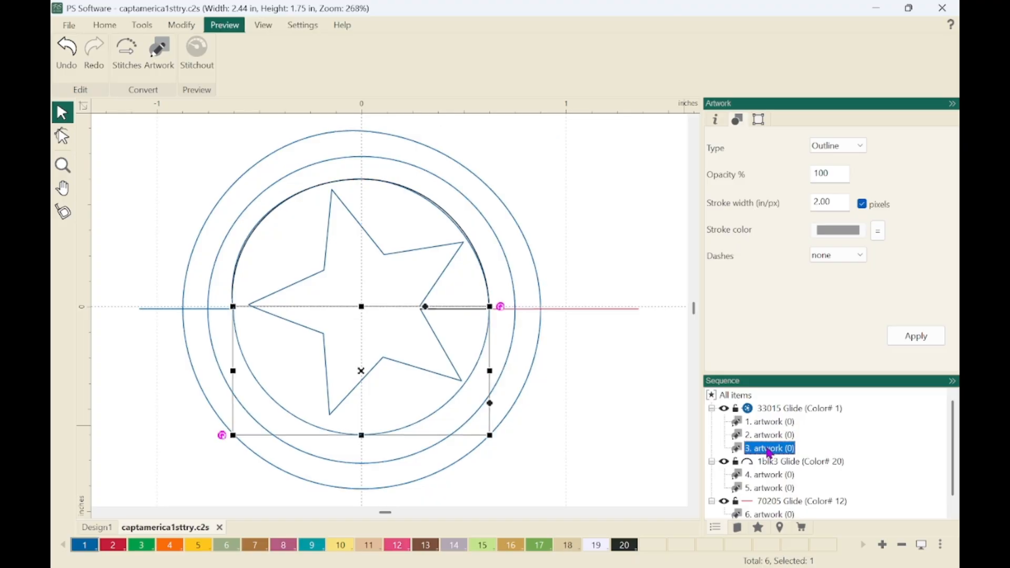
{"action": "left_click", "coordinate": [769, 479]}
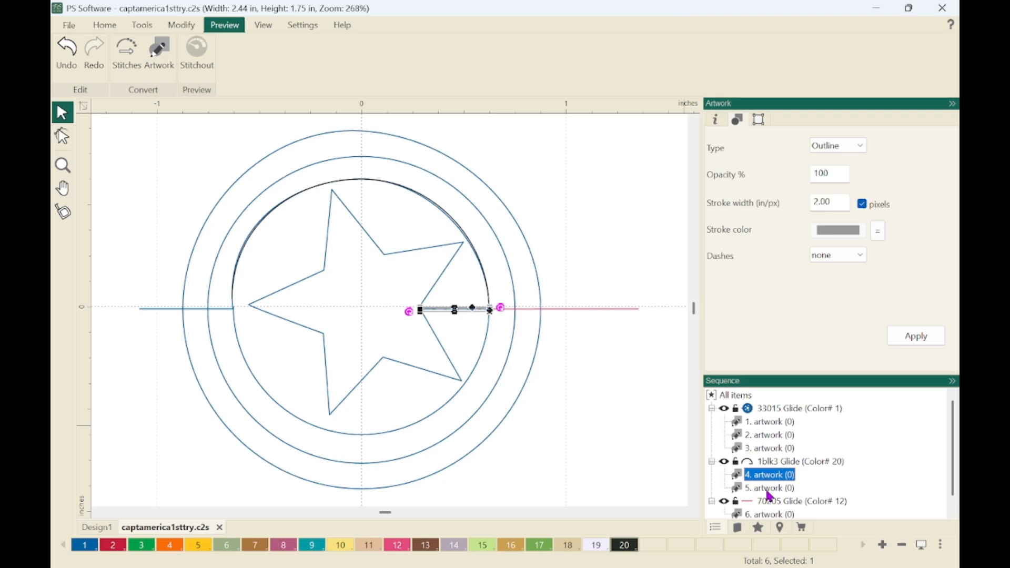
{"action": "left_click", "coordinate": [770, 494]}
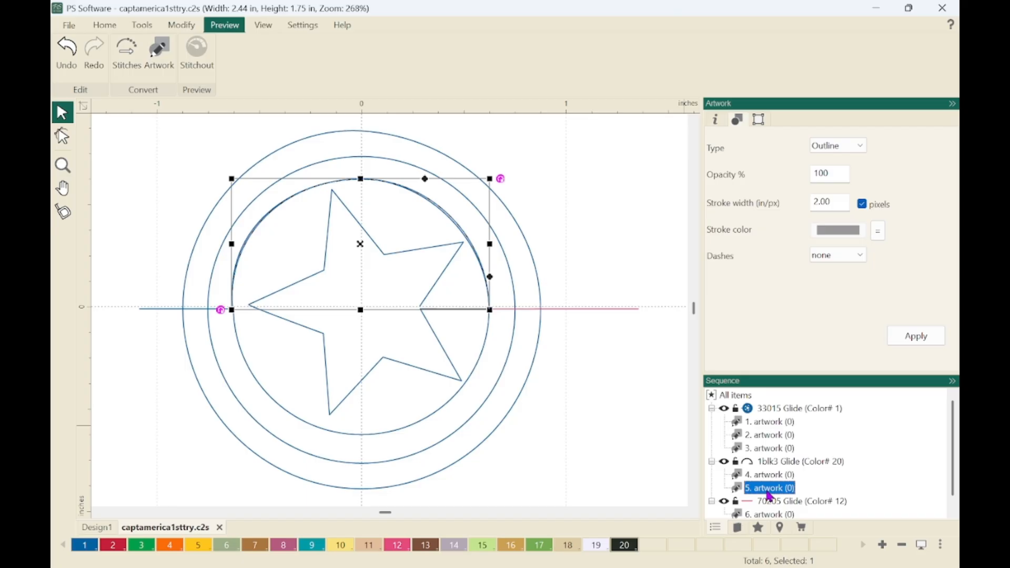
{"action": "left_click", "coordinate": [770, 515]}
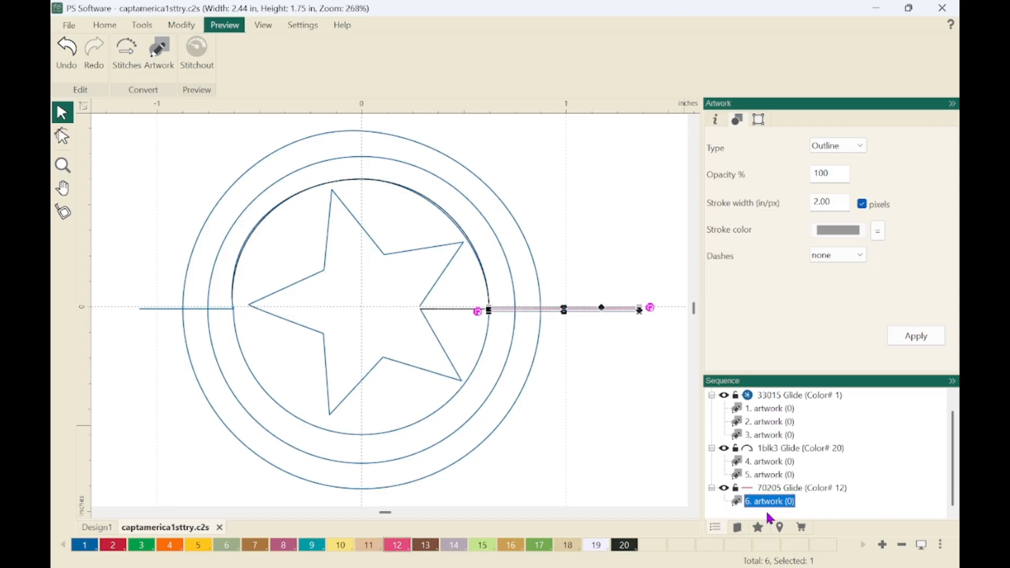
{"action": "left_click", "coordinate": [768, 414]}
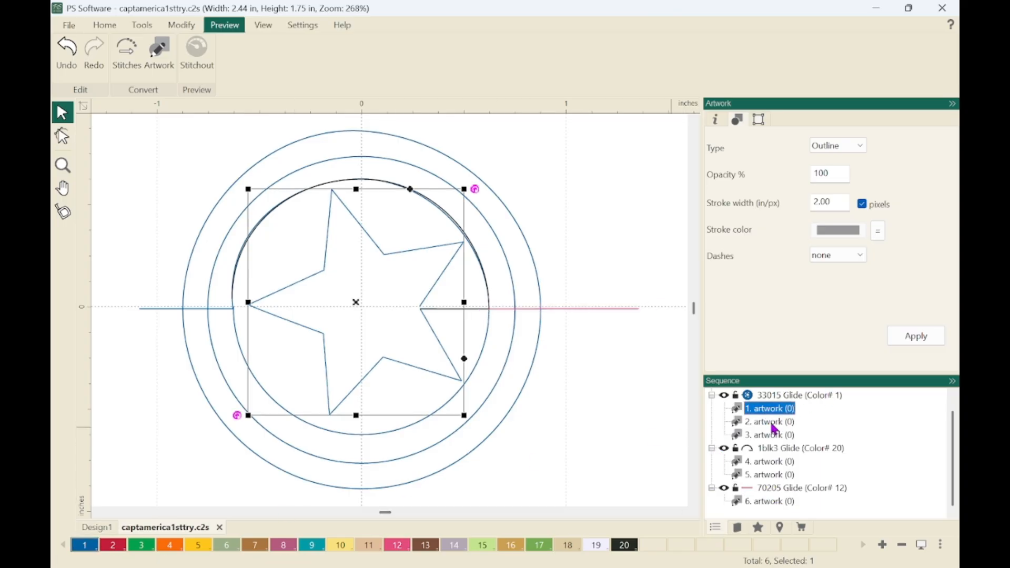
Recolour the outer rings artwork to colour 2, the lower inner arc to colour 3, and the short line beside the star to colour 4.
{"action": "left_click", "coordinate": [773, 423]}
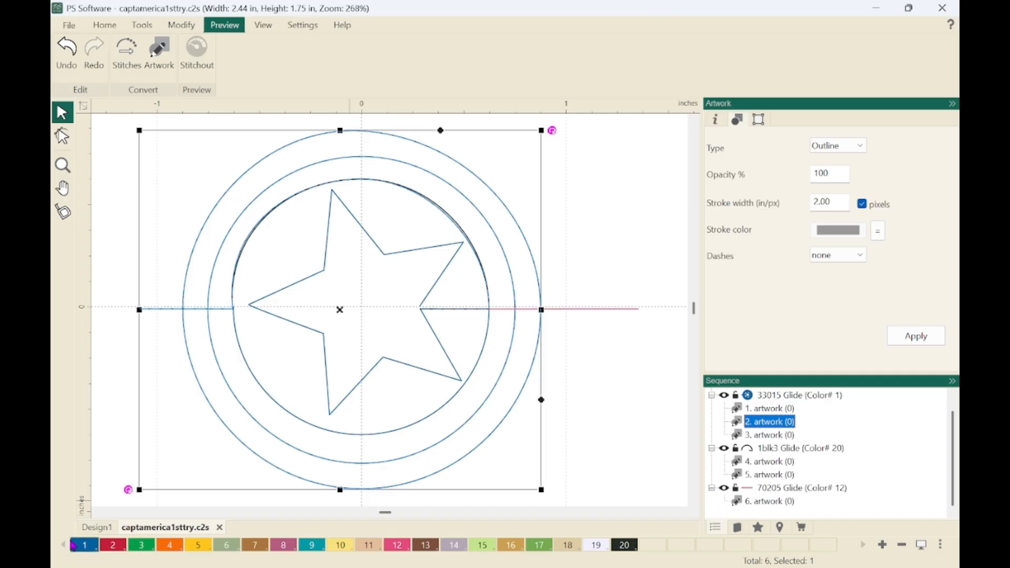
{"action": "left_click", "coordinate": [113, 545]}
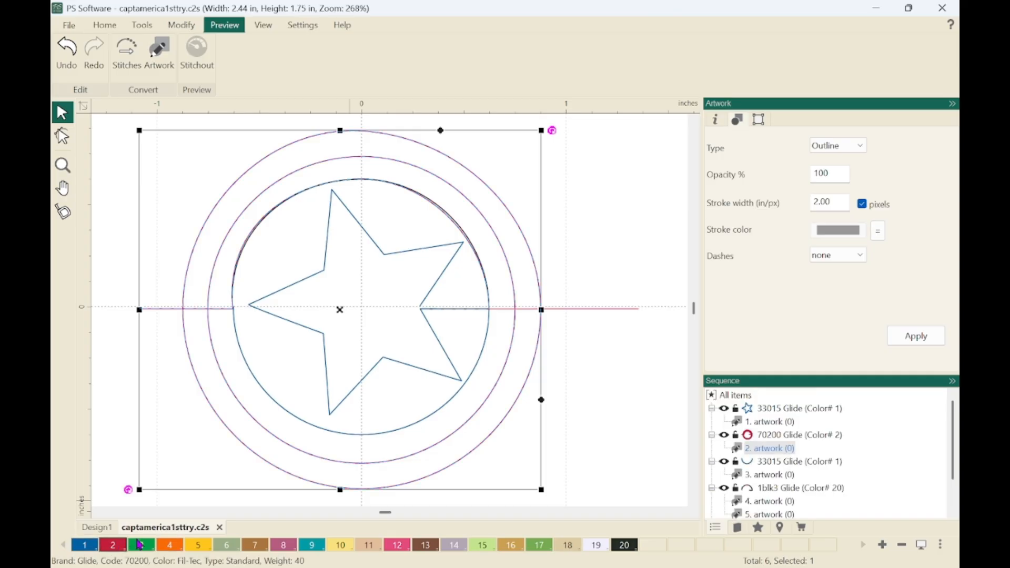
{"action": "left_click", "coordinate": [771, 477]}
{"action": "left_click", "coordinate": [143, 546]}
{"action": "left_click", "coordinate": [769, 501]}
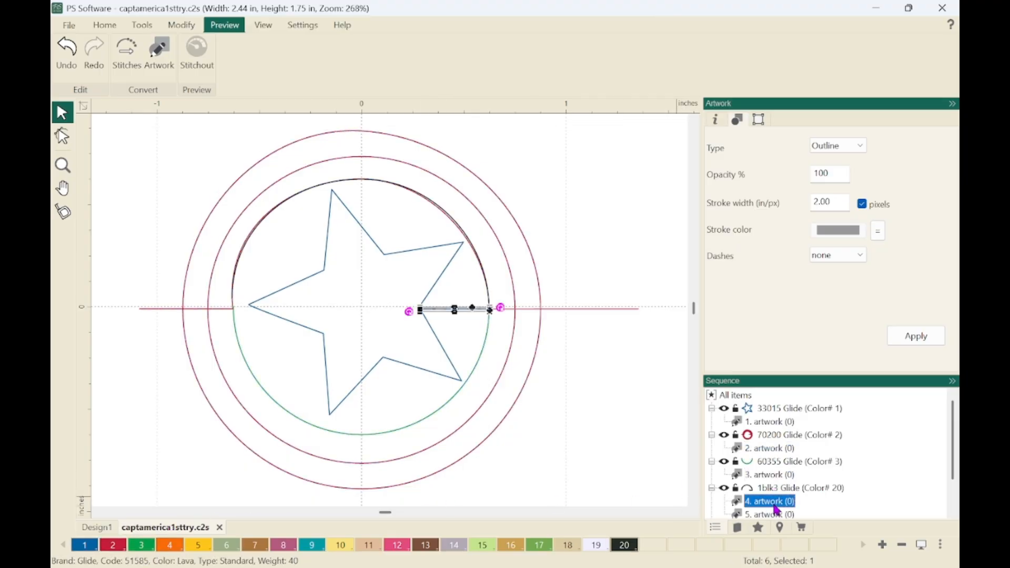
{"action": "left_click", "coordinate": [169, 546]}
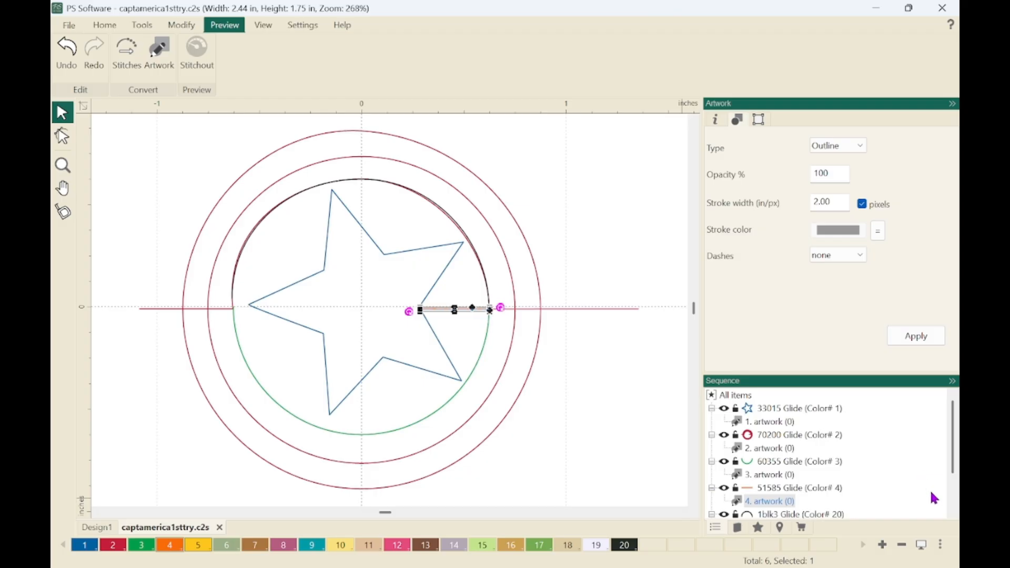
Recolour the upper inner arc artwork to colour 5 and the outer horizontal line, item 6, to colour 6.
{"action": "scroll", "coordinate": [955, 471], "scroll_direction": "down", "scroll_amount": 2}
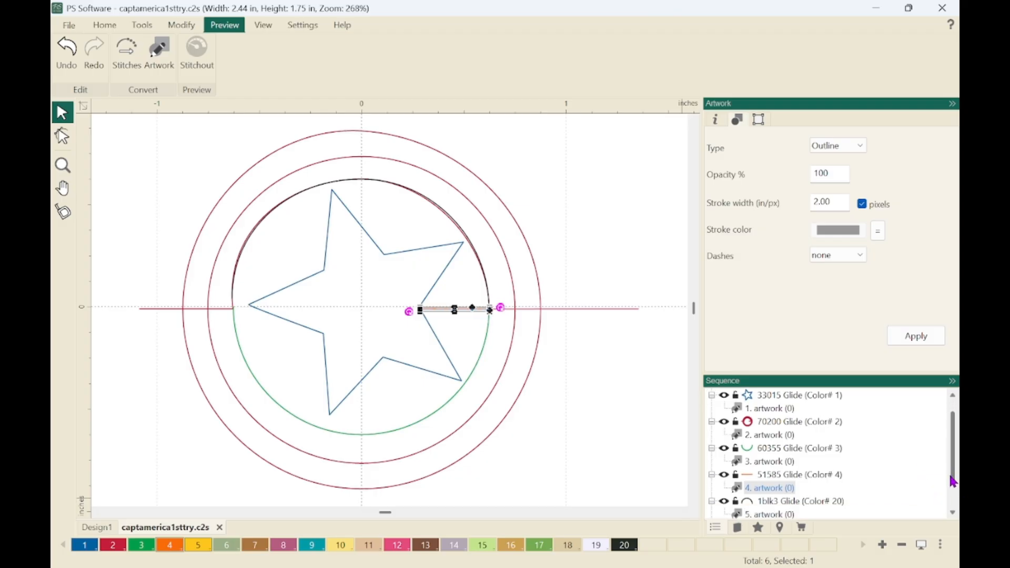
{"action": "left_click", "coordinate": [767, 475]}
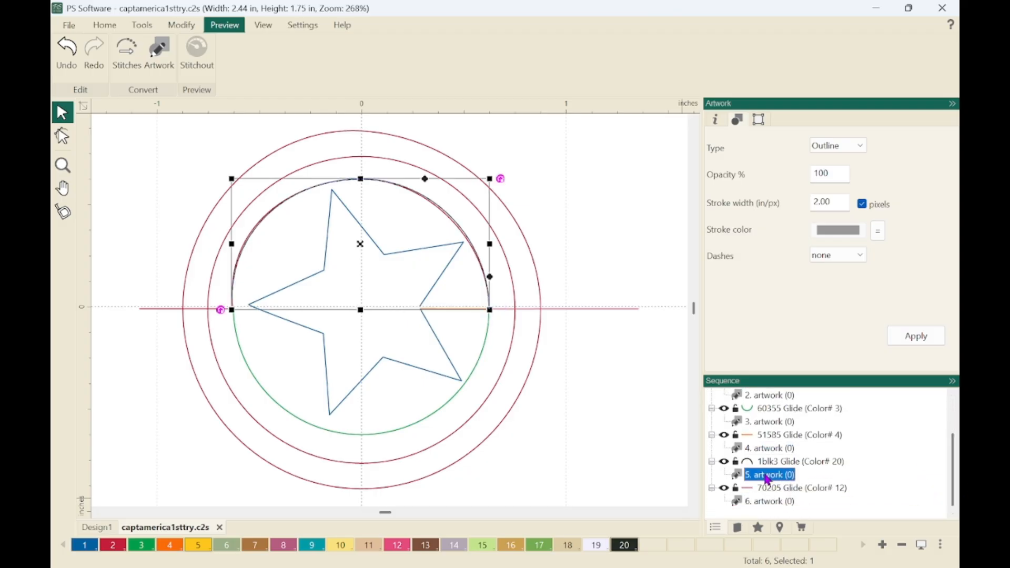
{"action": "left_click", "coordinate": [211, 544]}
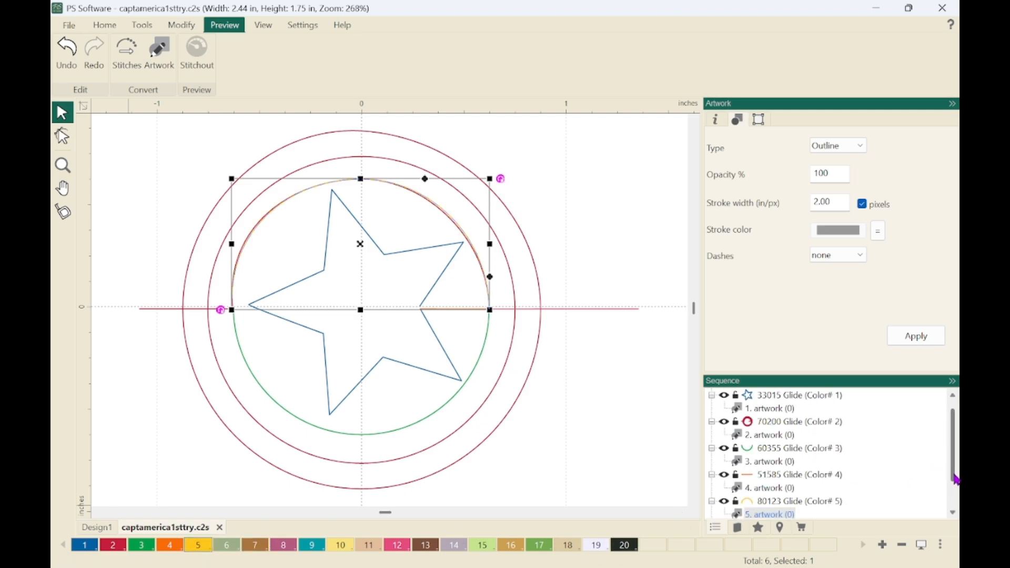
{"action": "scroll", "coordinate": [956, 479], "scroll_direction": "down", "scroll_amount": 2}
{"action": "left_click", "coordinate": [765, 500]}
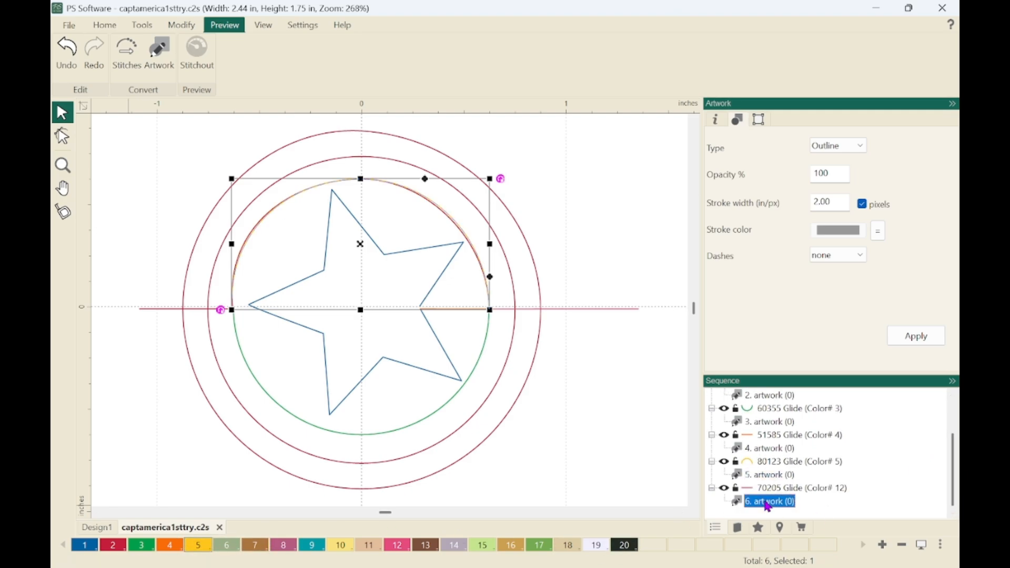
{"action": "left_click", "coordinate": [229, 547]}
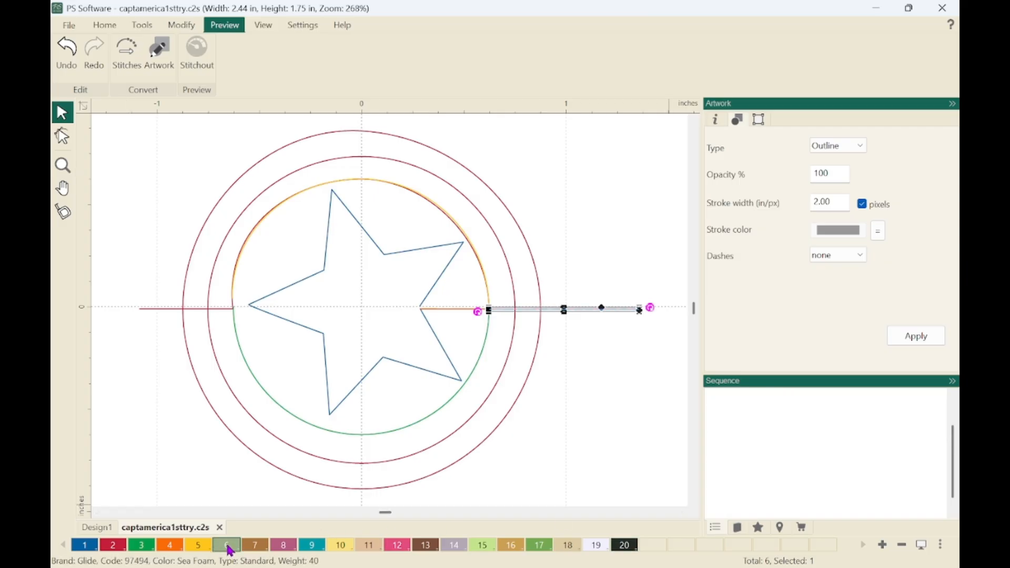
{"action": "left_click", "coordinate": [589, 434]}
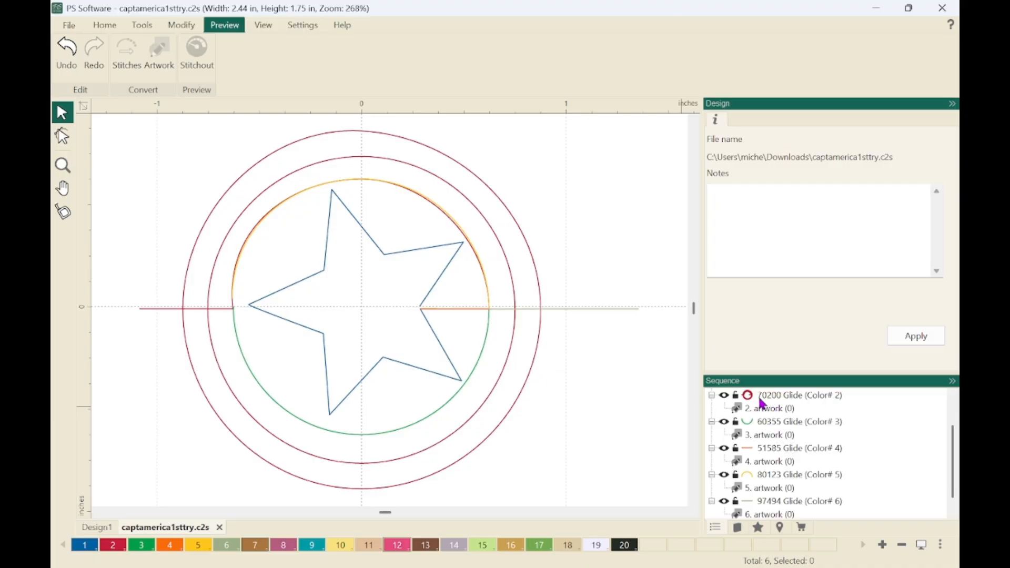
Move the blue star one place down in the sequence so it follows the red outer rings.
{"action": "mouse_move", "coordinate": [751, 401]}
{"action": "left_click_drag", "start_coordinate": [953, 479], "coordinate": [952, 462]}
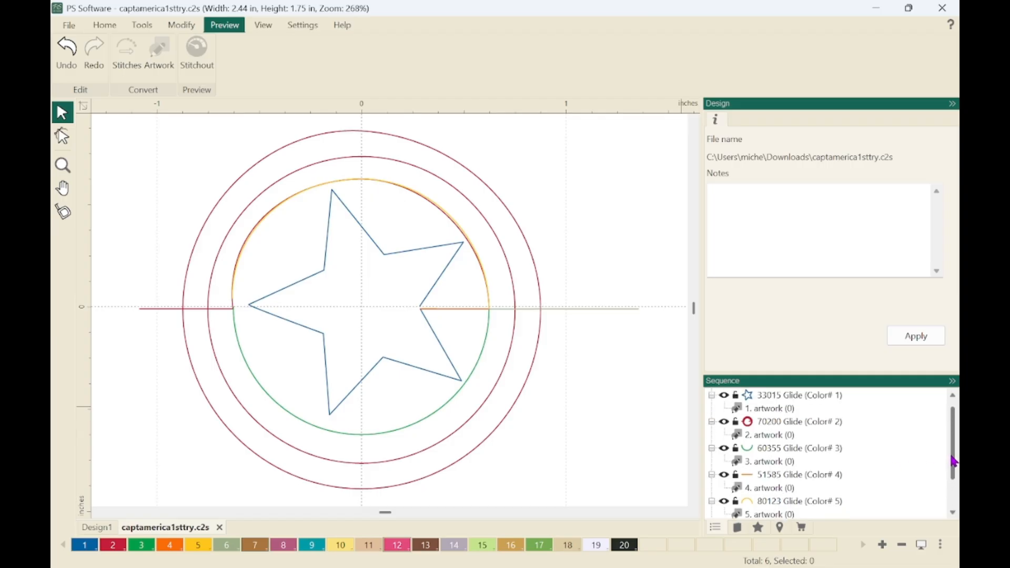
{"action": "left_click", "coordinate": [774, 398]}
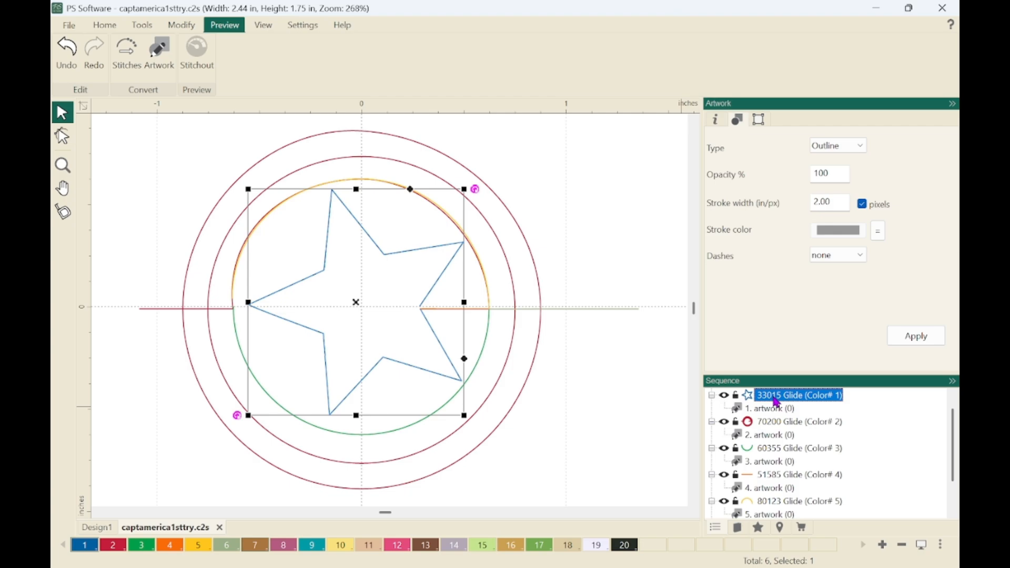
{"action": "key", "text": "ctrl+Down"}
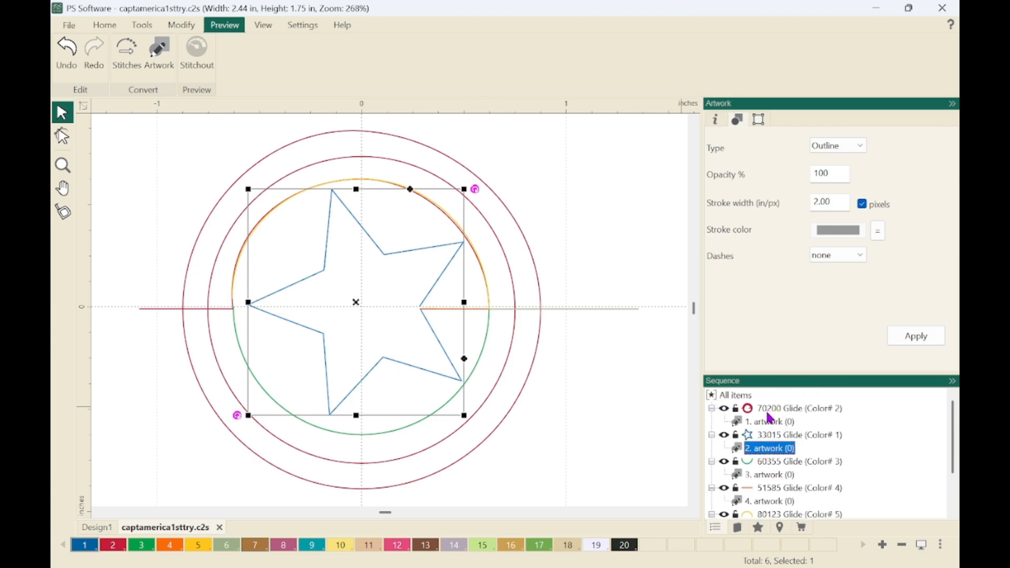
Move the short orange line one place up in the sequence so it comes directly after the star.
{"action": "left_click", "coordinate": [771, 422]}
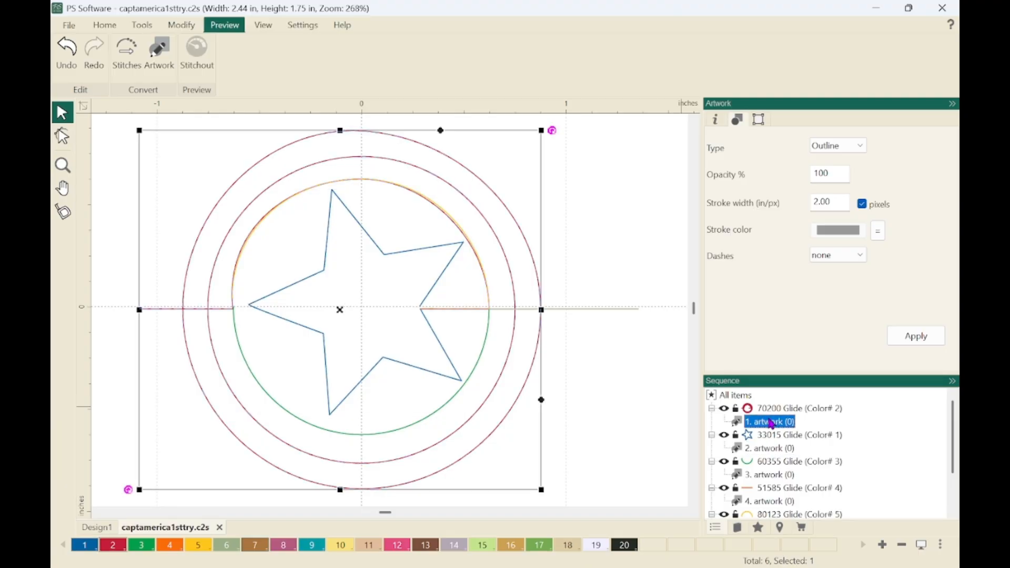
{"action": "left_click", "coordinate": [774, 450]}
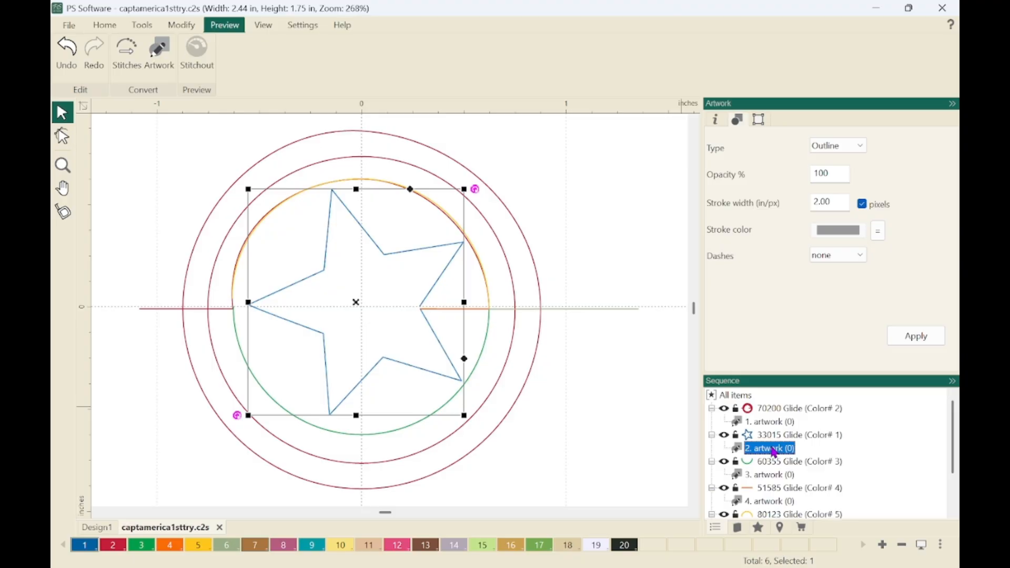
{"action": "left_click", "coordinate": [768, 503]}
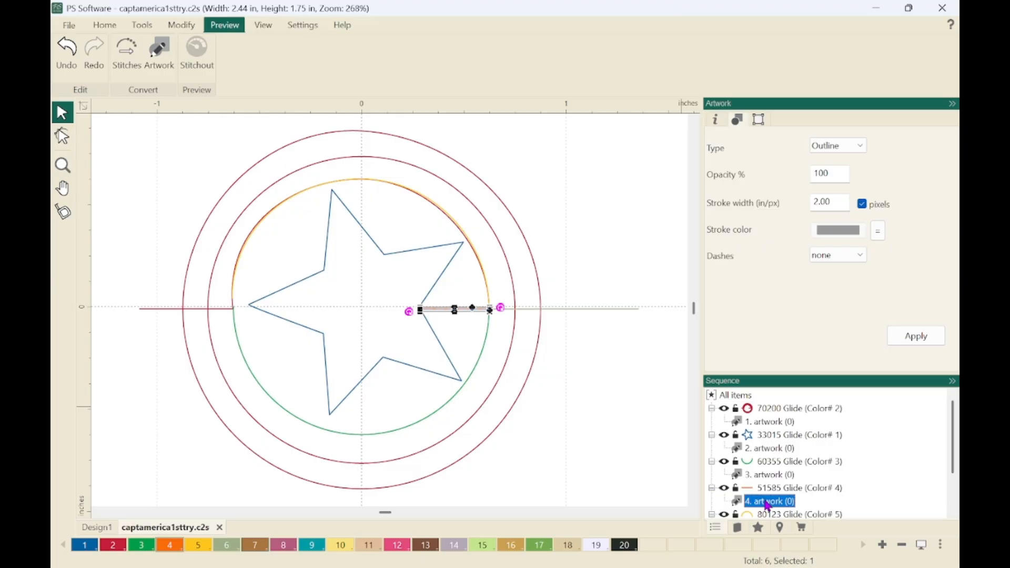
{"action": "key", "text": "Page_Up"}
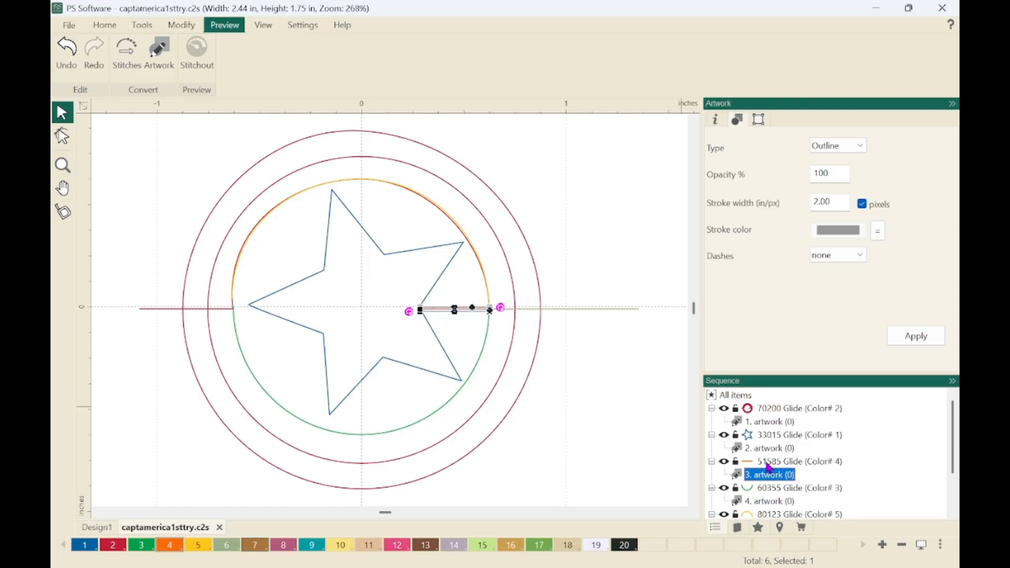
Check the remaining stitching order by selecting artwork items 4, 5 and 6 in the sequence one after another.
{"action": "left_click", "coordinate": [763, 502]}
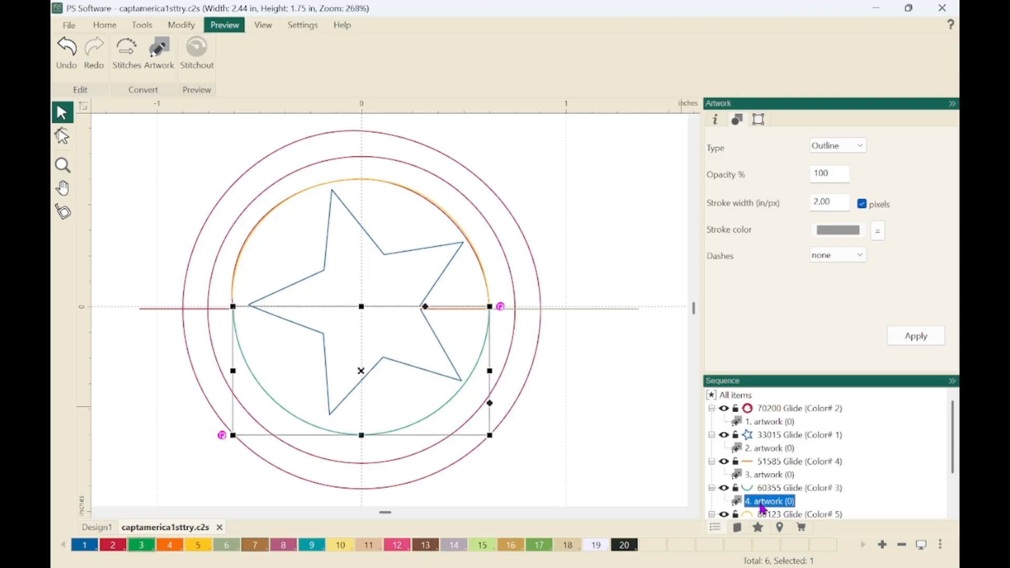
{"action": "left_click_drag", "start_coordinate": [953, 463], "coordinate": [957, 489]}
{"action": "left_click", "coordinate": [767, 489]}
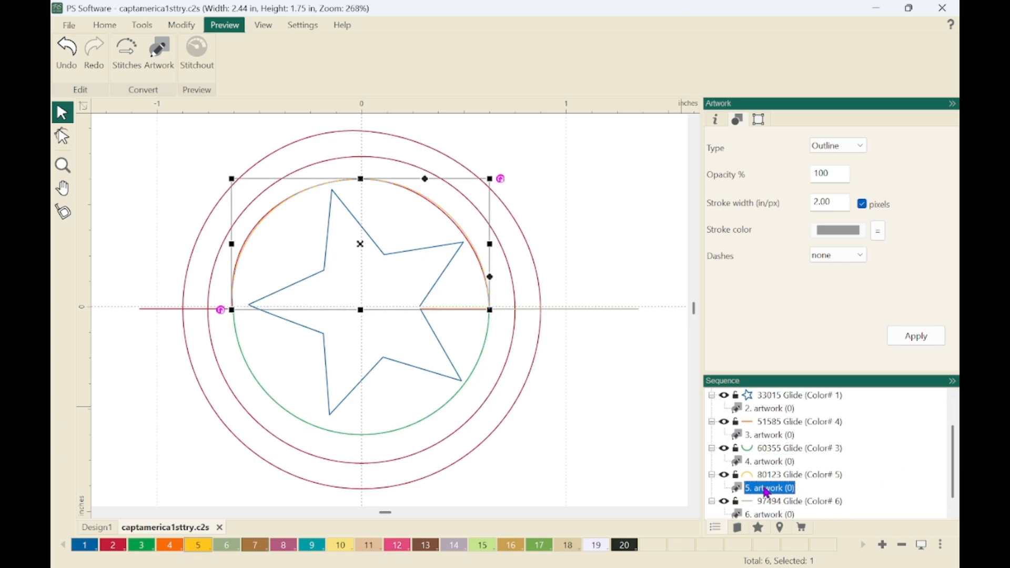
{"action": "left_click", "coordinate": [769, 515]}
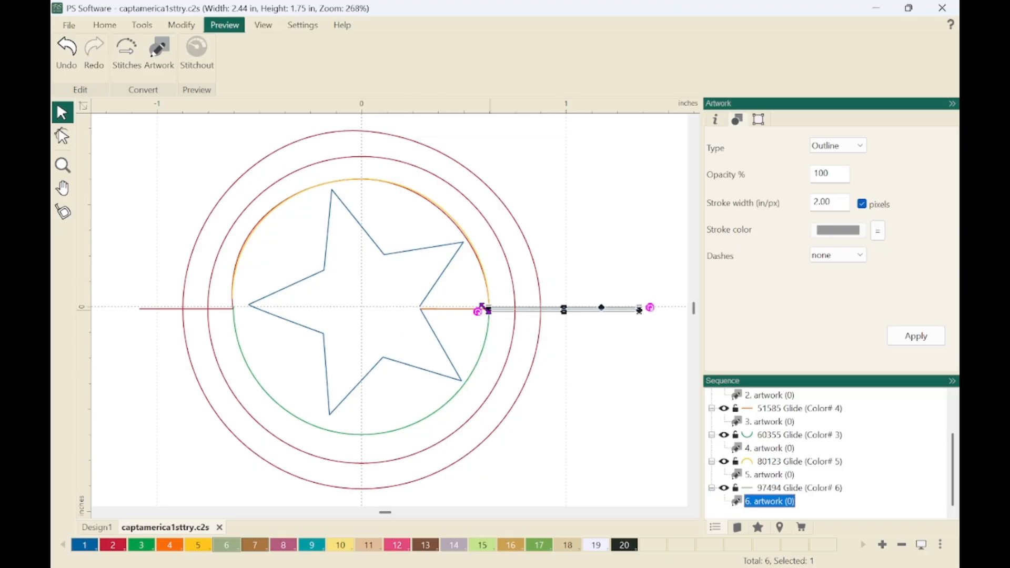
Reshape the red outer rings artwork, item 1, by pulling its inner end point away from the star's lower open corner.
{"action": "left_click", "coordinate": [72, 145]}
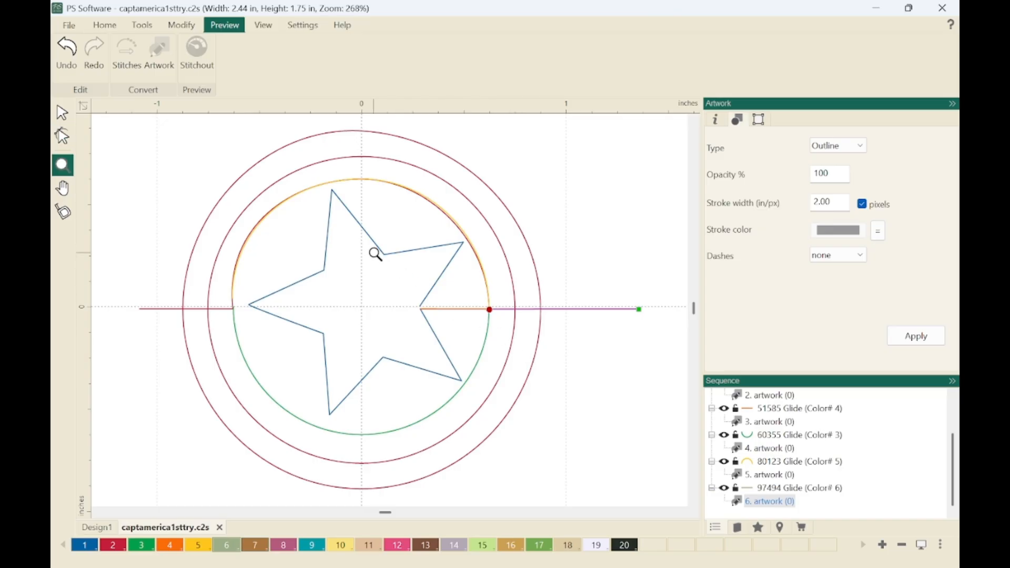
{"action": "left_click_drag", "start_coordinate": [380, 269], "coordinate": [513, 342]}
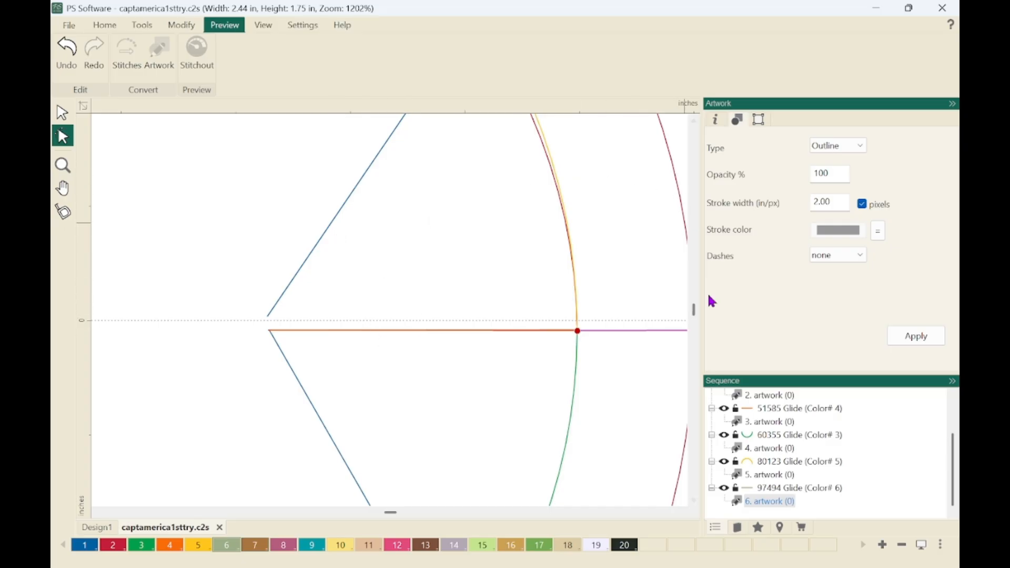
{"action": "right_click", "coordinate": [955, 409]}
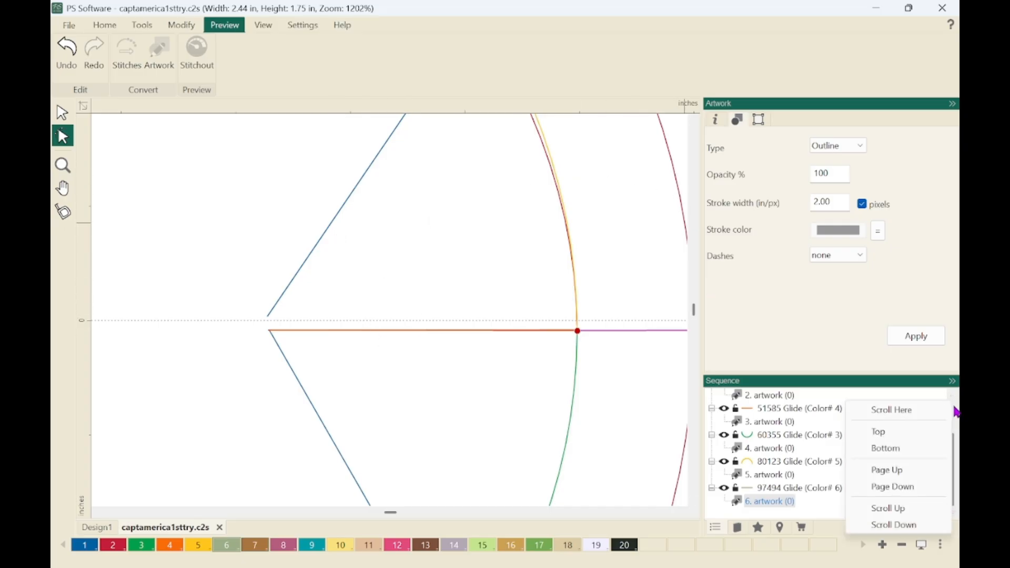
{"action": "right_click", "coordinate": [956, 414]}
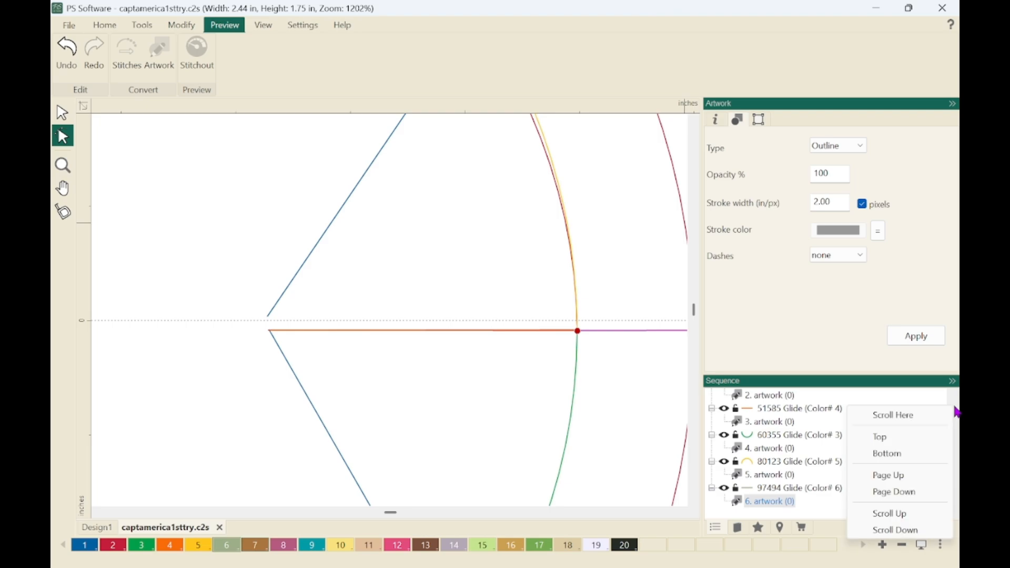
{"action": "left_click", "coordinate": [705, 465]}
{"action": "scroll", "coordinate": [786, 495], "scroll_direction": "up", "scroll_amount": 3}
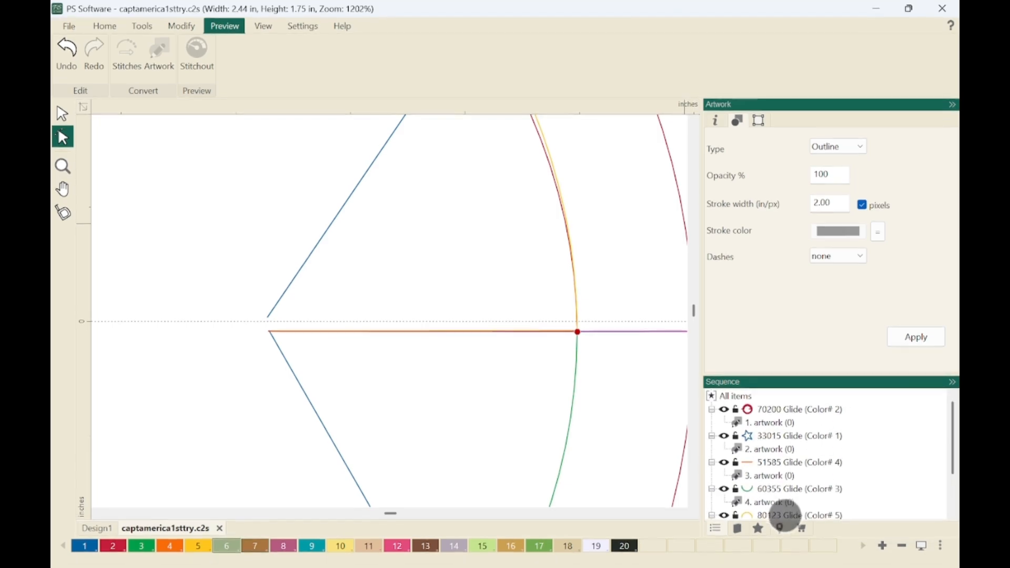
{"action": "left_click", "coordinate": [771, 421]}
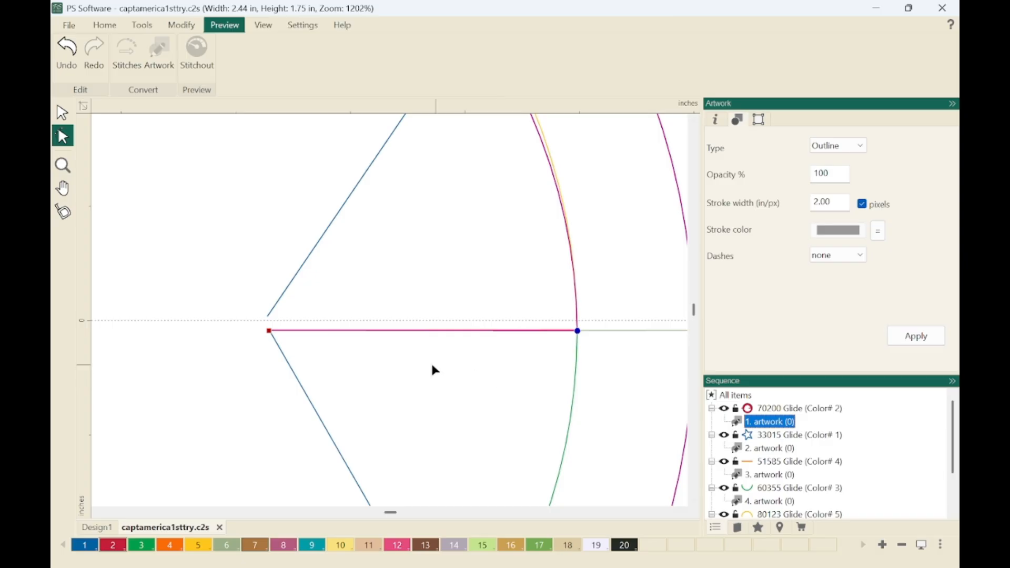
{"action": "left_click_drag", "start_coordinate": [269, 332], "coordinate": [286, 351]}
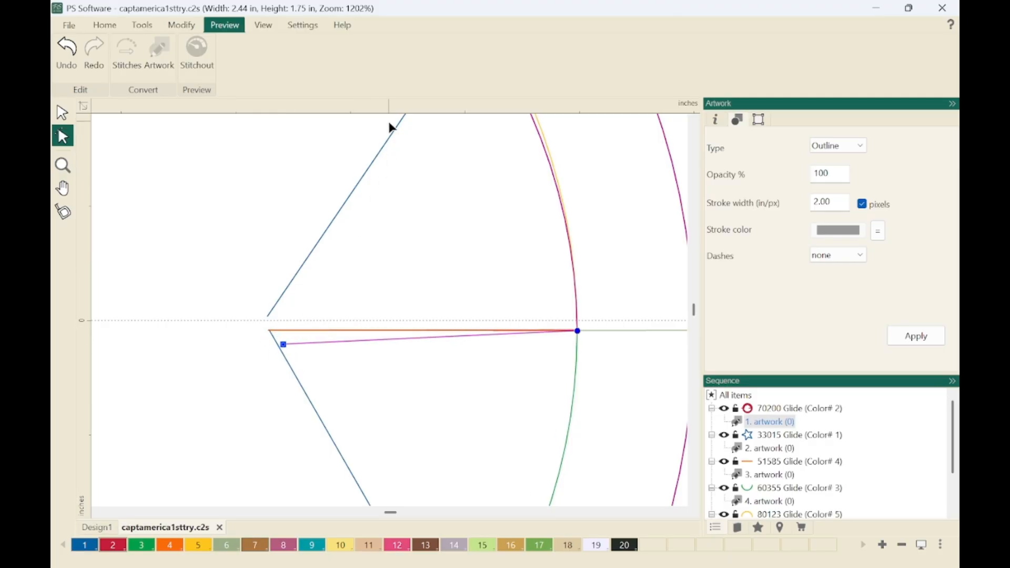
Enable Snap To Anchor Points and snap the red artwork's inner end point onto the star's lower open corner.
{"action": "right_click", "coordinate": [425, 110]}
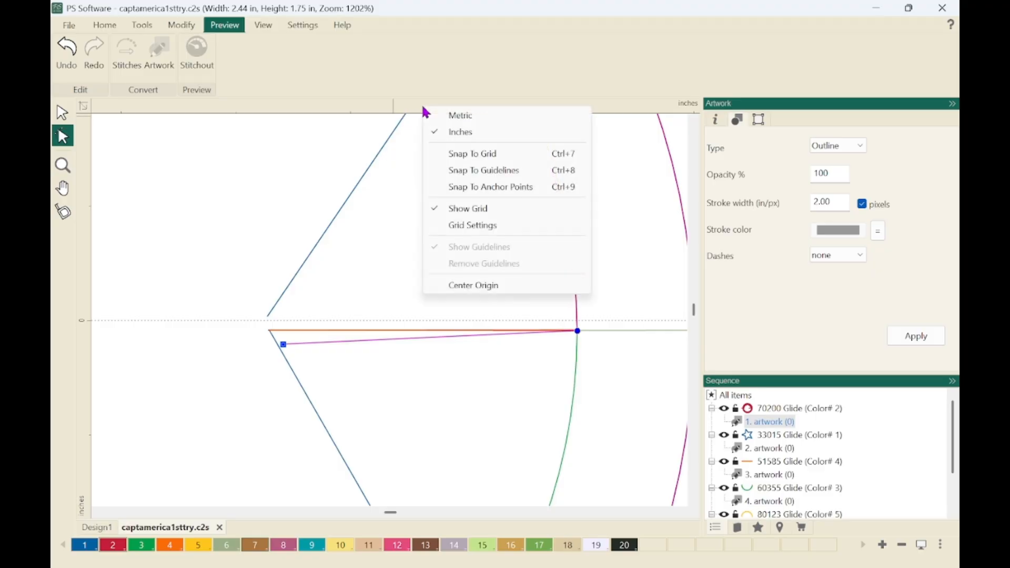
{"action": "left_click", "coordinate": [476, 188]}
{"action": "left_click_drag", "start_coordinate": [283, 344], "coordinate": [270, 331]}
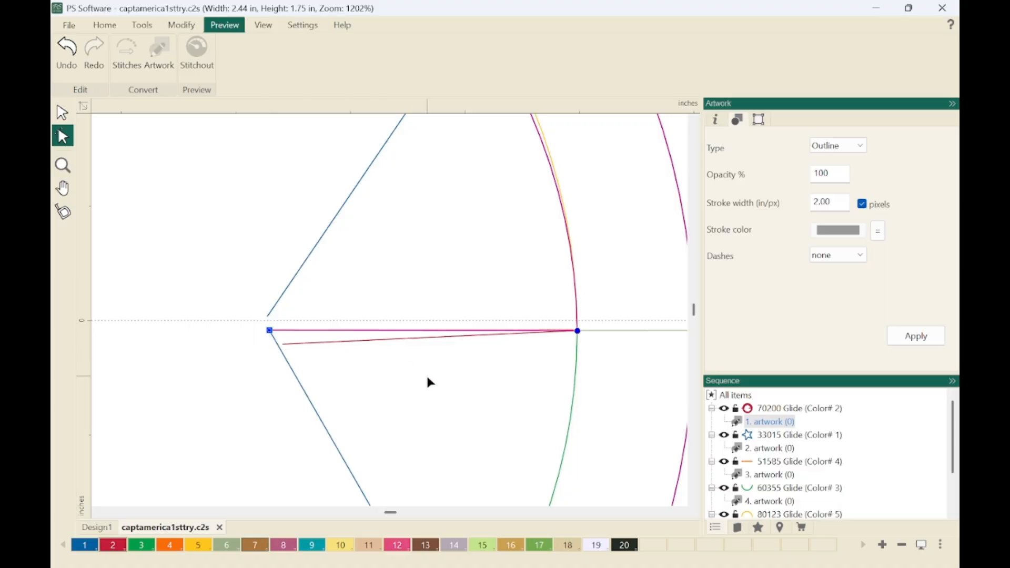
{"action": "key", "text": "0"}
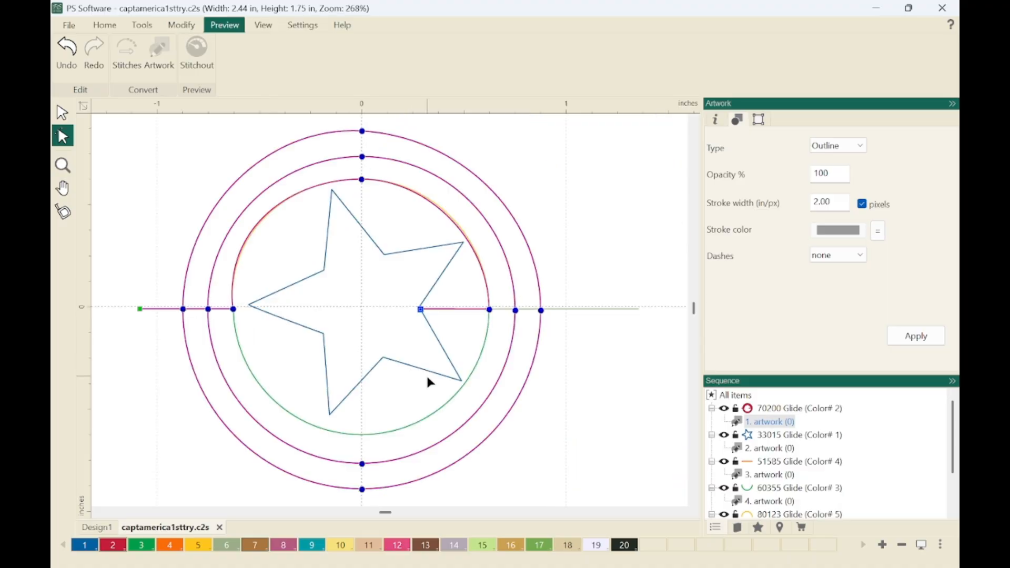
Combine the red outer rings artwork and the blue star, items 1 and 2, into one item.
{"action": "left_click", "coordinate": [63, 114]}
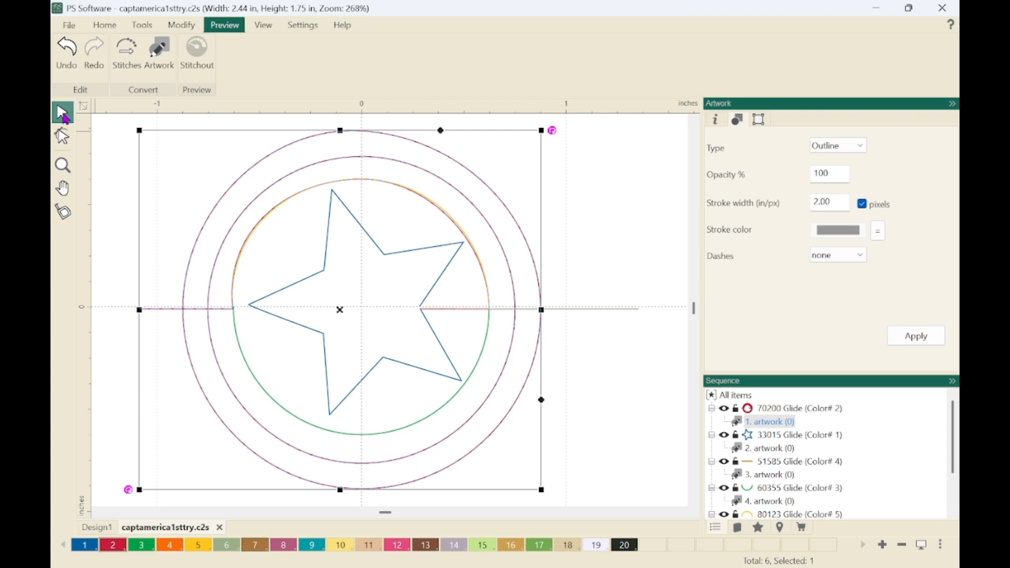
{"action": "left_click", "coordinate": [777, 425]}
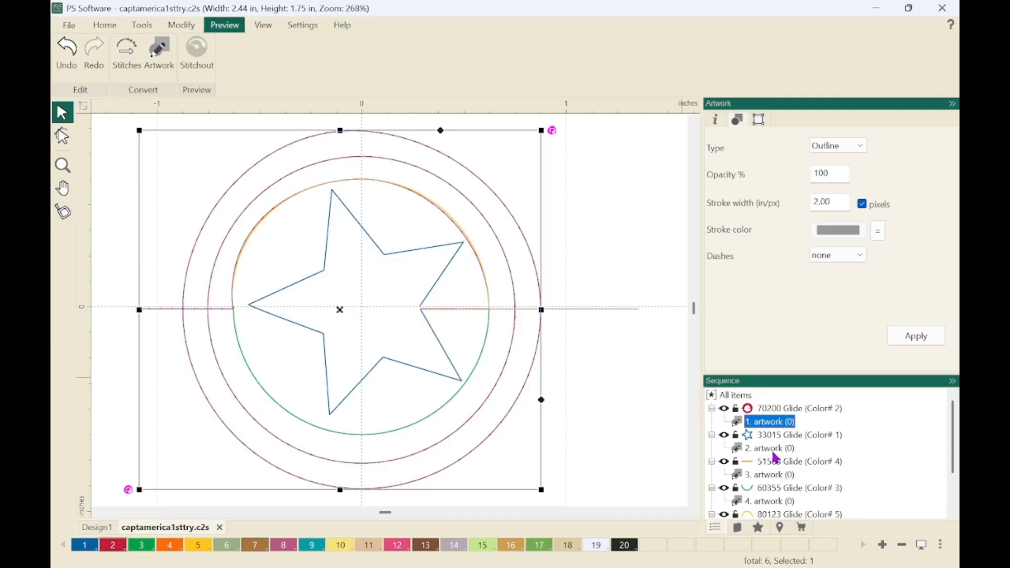
{"action": "left_click", "coordinate": [776, 448], "text": "ctrl"}
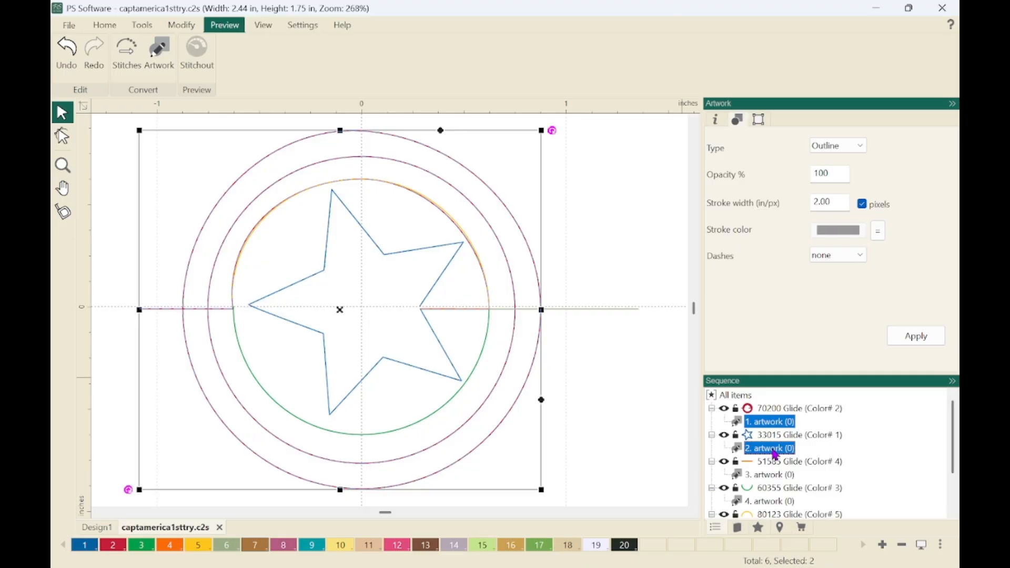
{"action": "key", "text": "ctrl+g"}
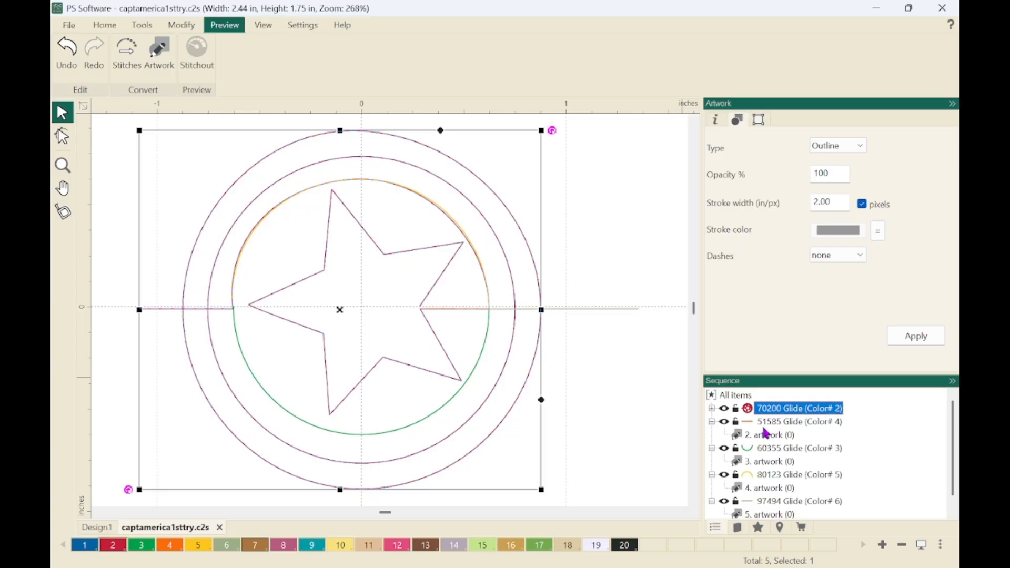
Snap the inner end point of the short orange line, item 2, onto the star's upper open corner.
{"action": "left_click", "coordinate": [773, 437]}
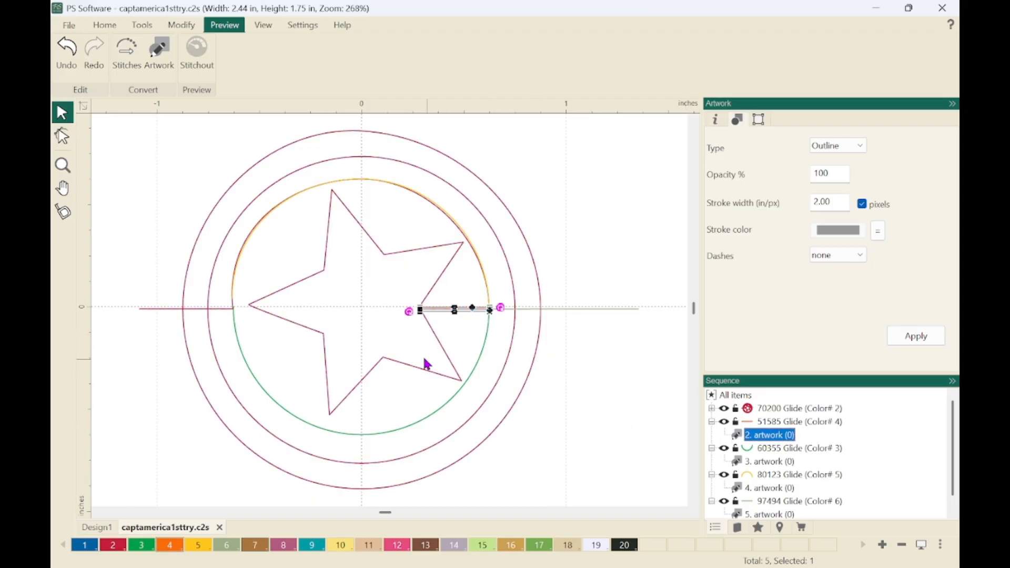
{"action": "left_click", "coordinate": [612, 454]}
{"action": "key", "text": "z"}
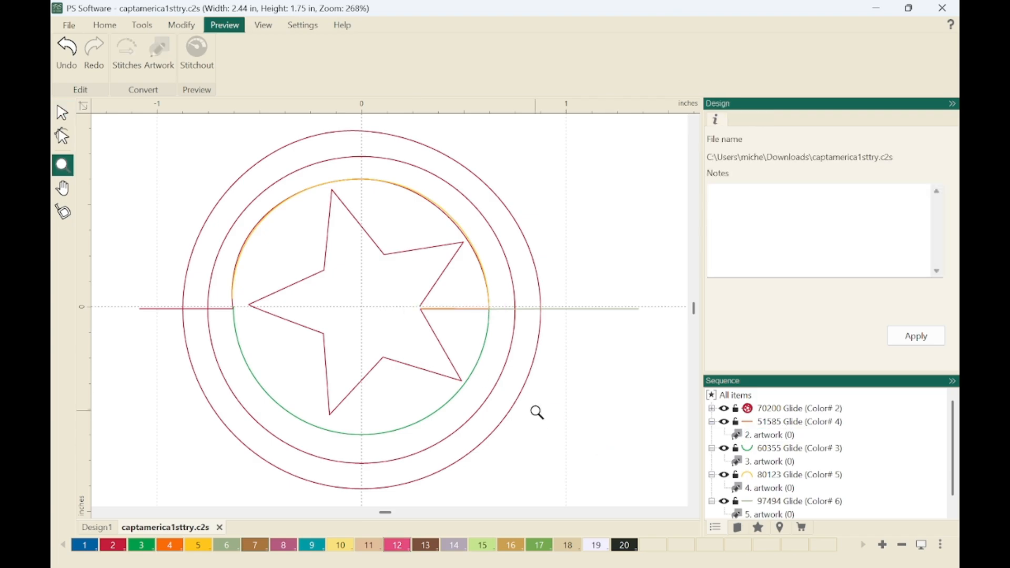
{"action": "left_click_drag", "start_coordinate": [408, 289], "coordinate": [524, 331]}
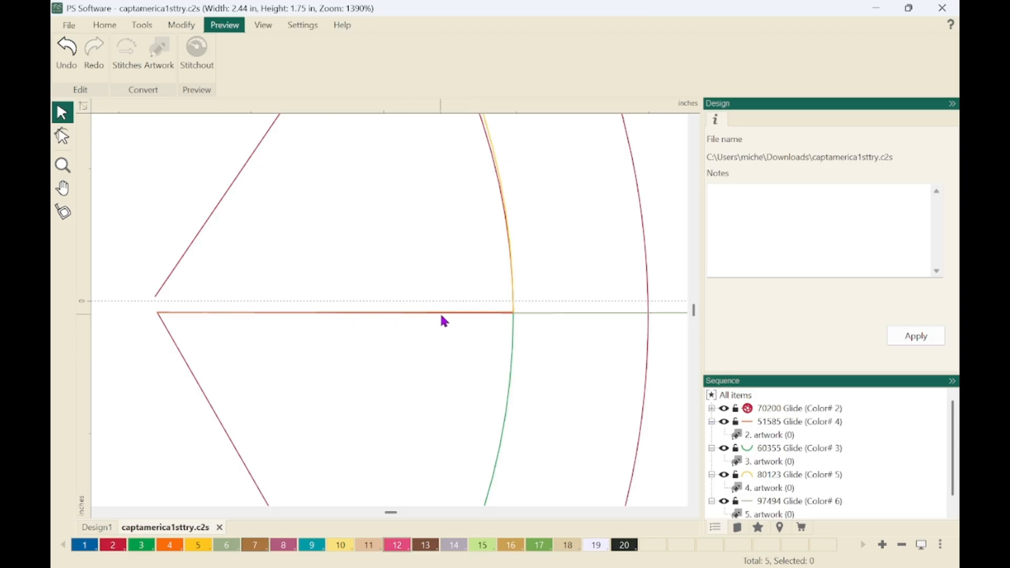
{"action": "left_click", "coordinate": [765, 435]}
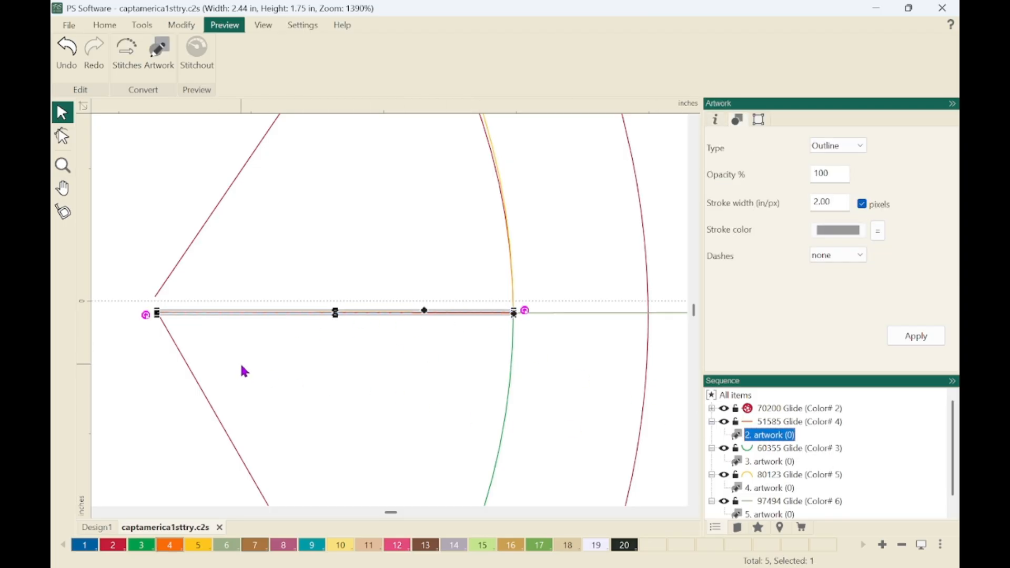
{"action": "left_click", "coordinate": [63, 137]}
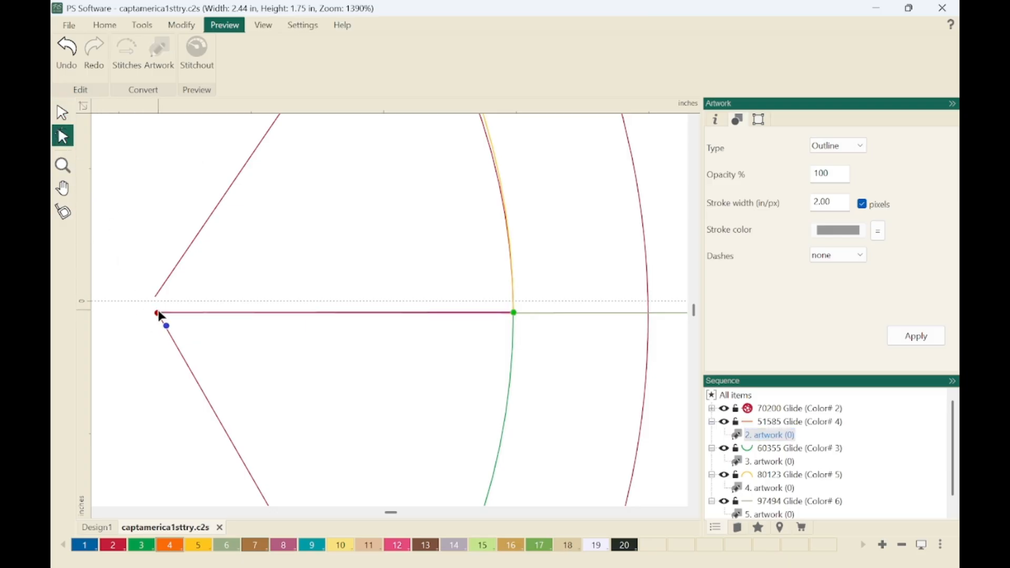
{"action": "left_click_drag", "start_coordinate": [159, 315], "coordinate": [159, 298]}
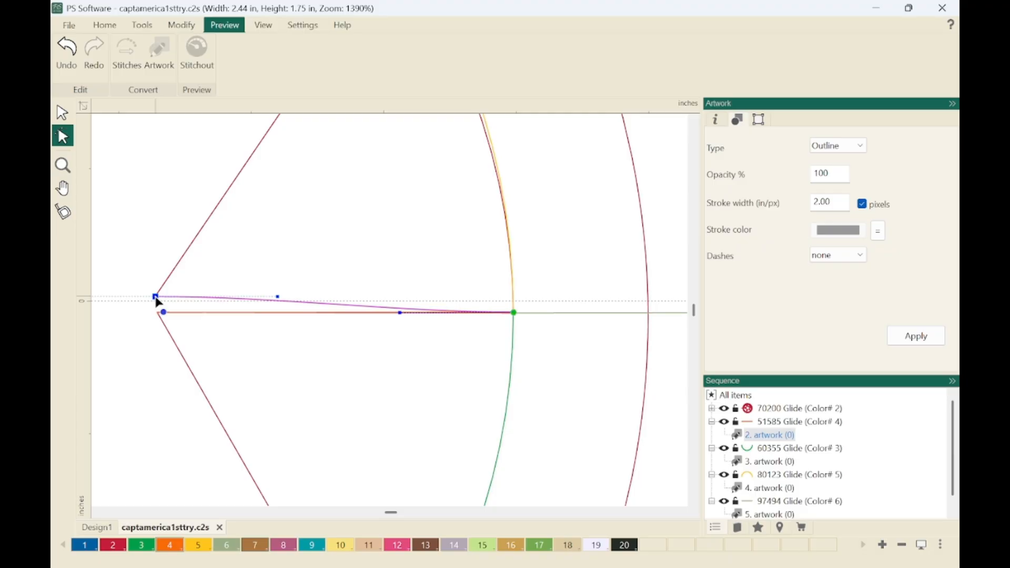
Straighten the short orange line by converting both of its end points to Line points.
{"action": "right_click", "coordinate": [157, 301]}
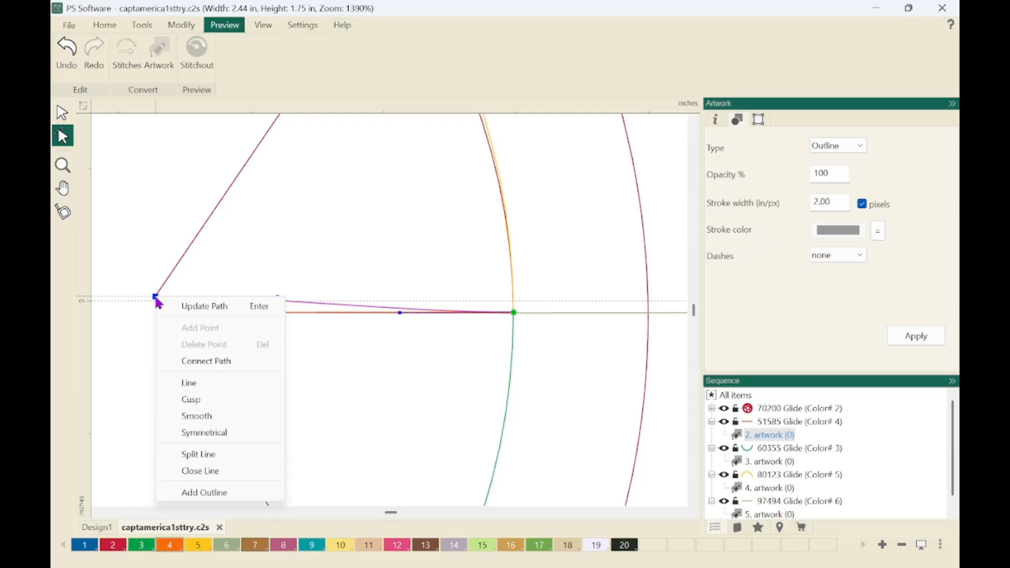
{"action": "left_click", "coordinate": [195, 385]}
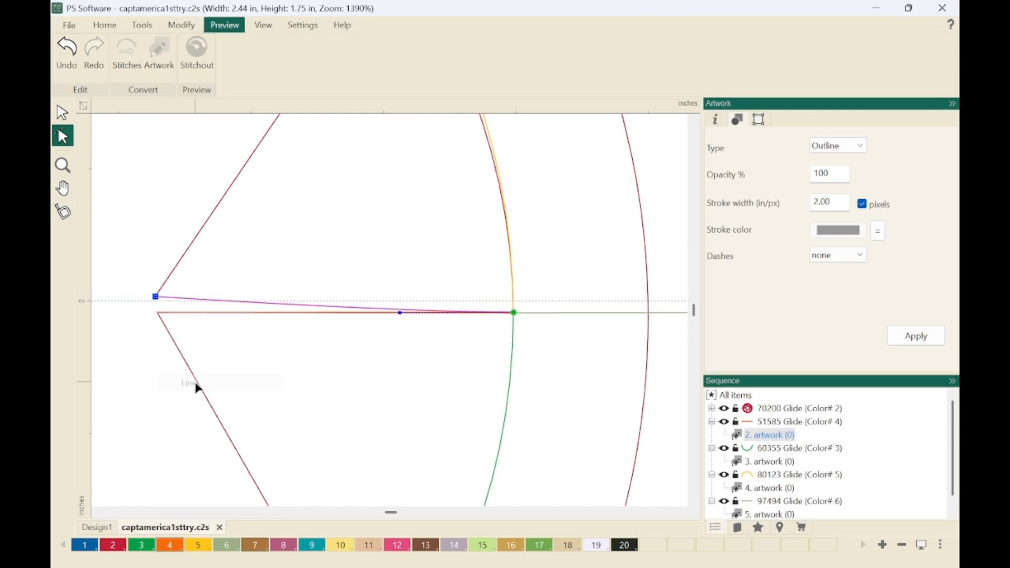
{"action": "right_click", "coordinate": [517, 317]}
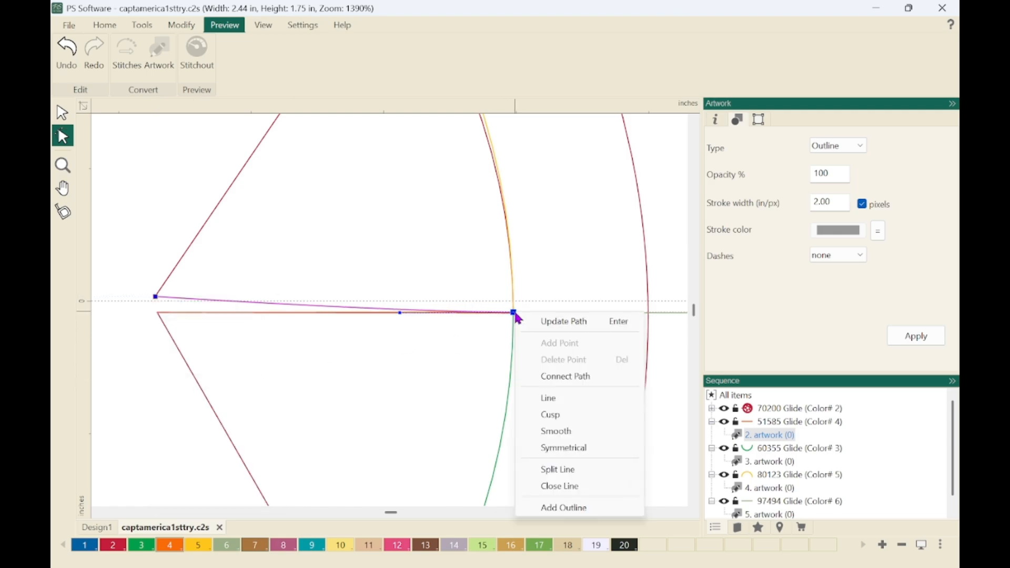
{"action": "left_click", "coordinate": [553, 401]}
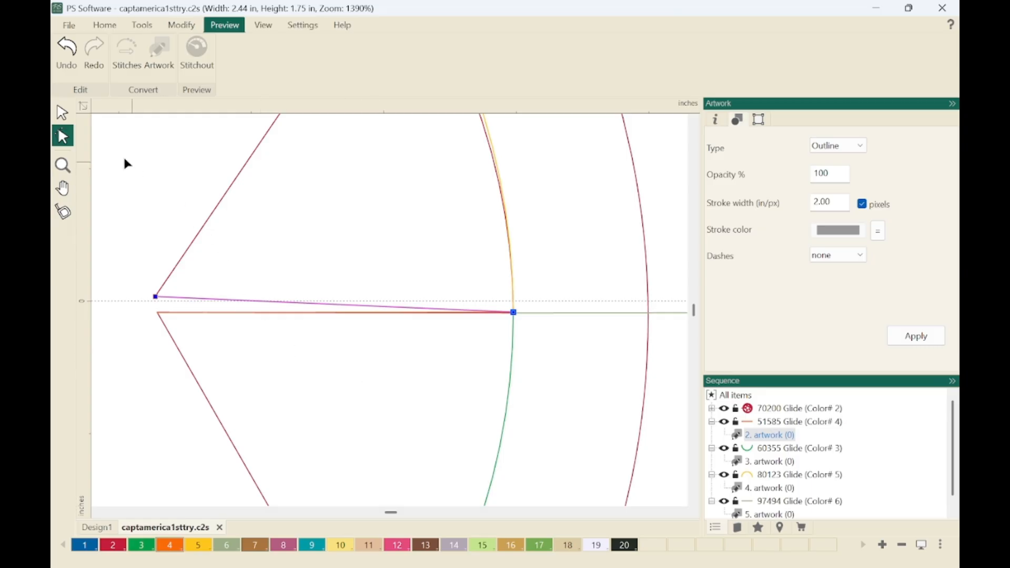
{"action": "left_click", "coordinate": [62, 113]}
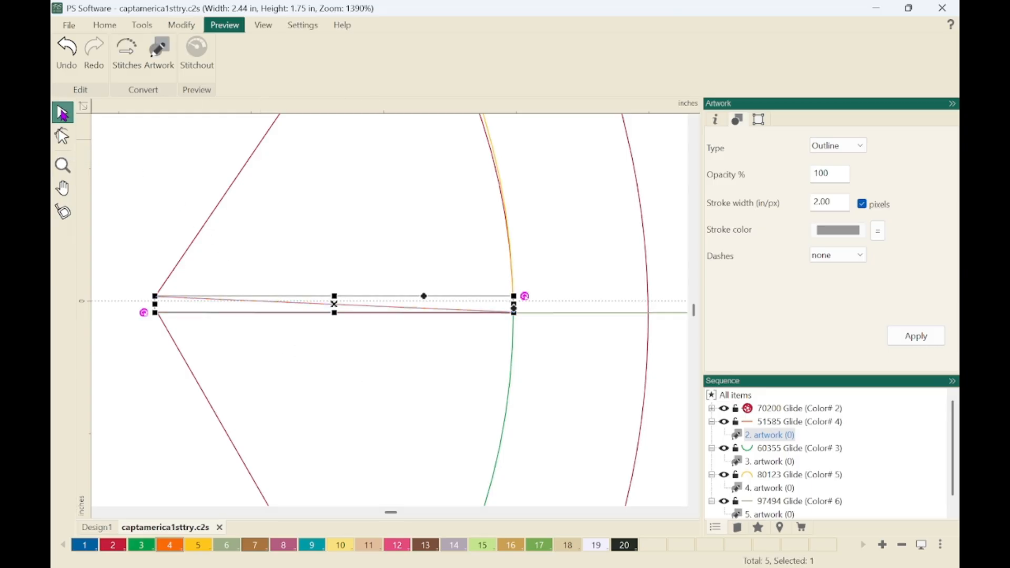
{"action": "key", "text": "0"}
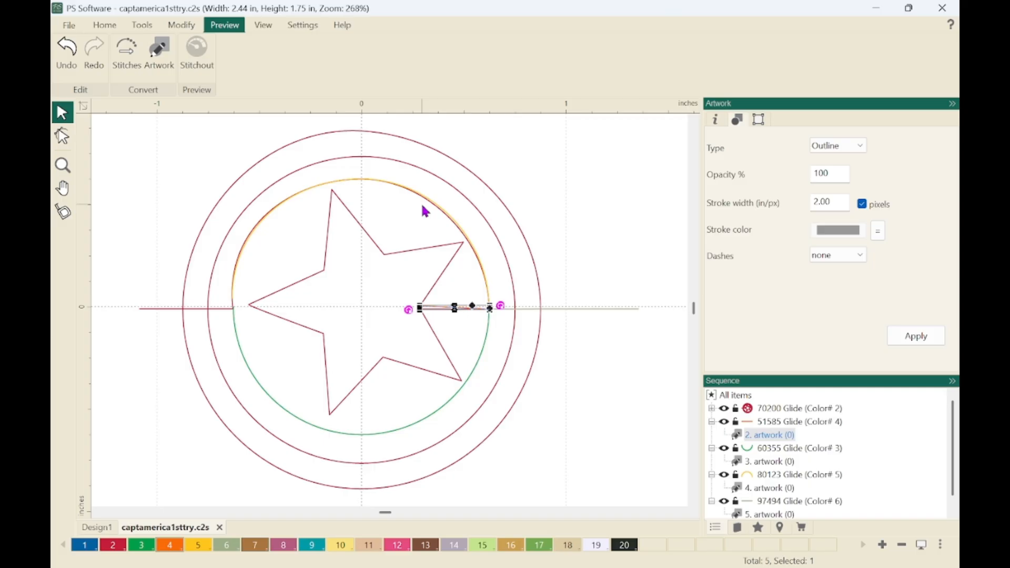
Combine the short orange line with the red rings-and-star artwork.
{"action": "left_click", "coordinate": [786, 411]}
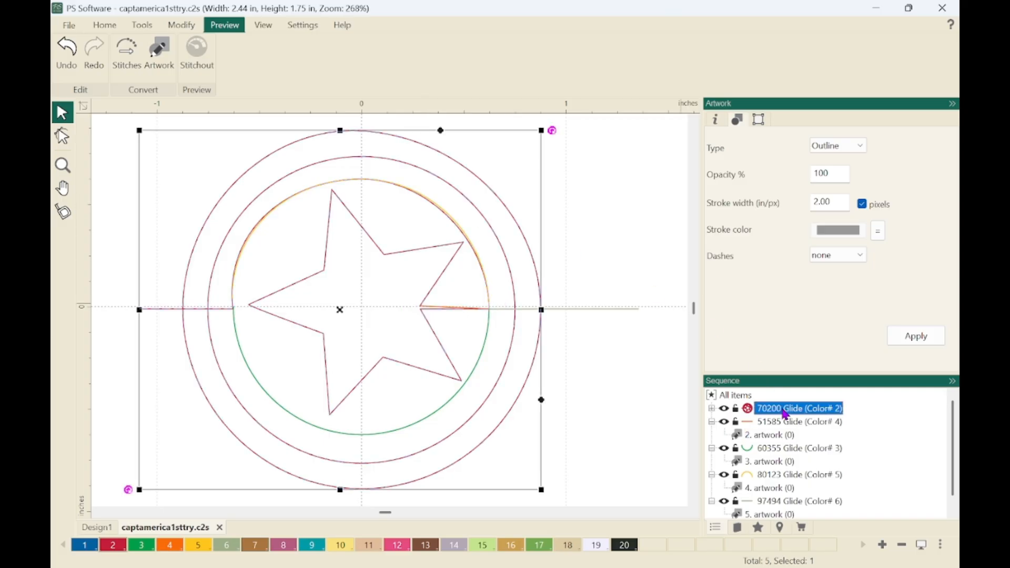
{"action": "left_click", "coordinate": [771, 436], "text": "ctrl"}
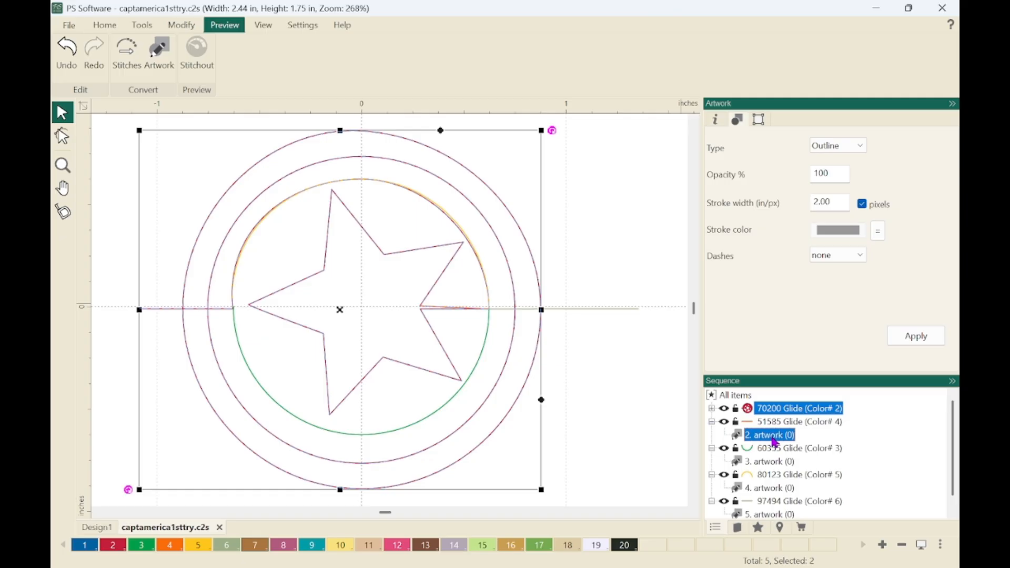
{"action": "key", "text": "Delete"}
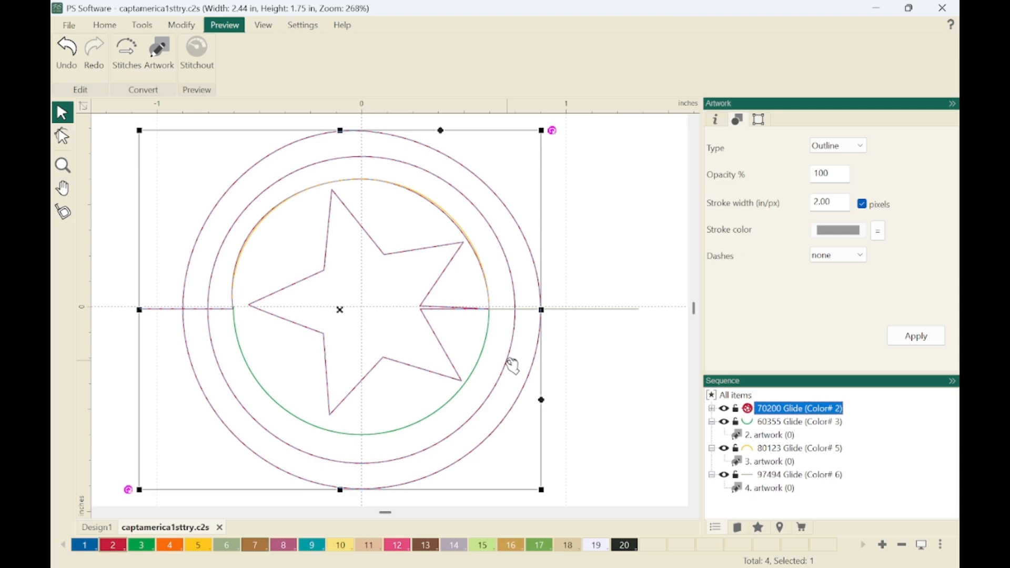
{"action": "left_click", "coordinate": [598, 375]}
{"action": "key", "text": "z"}
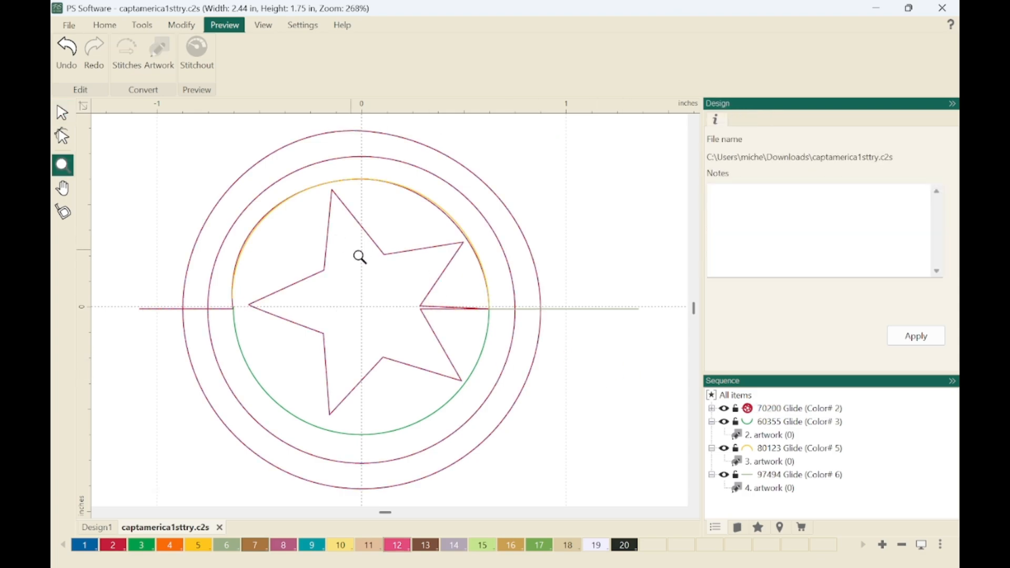
{"action": "left_click_drag", "start_coordinate": [411, 291], "coordinate": [523, 333]}
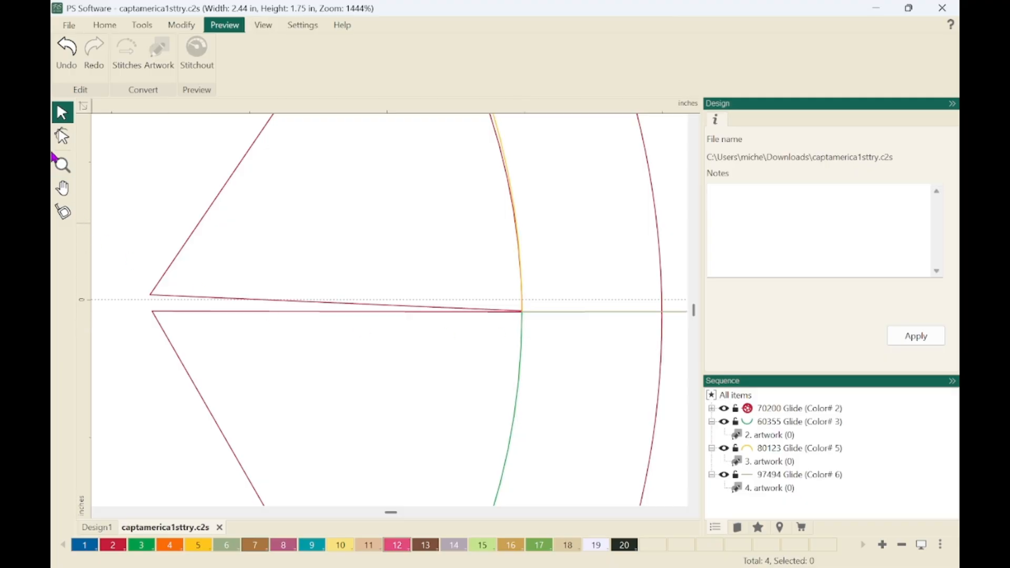
{"action": "left_click", "coordinate": [62, 135]}
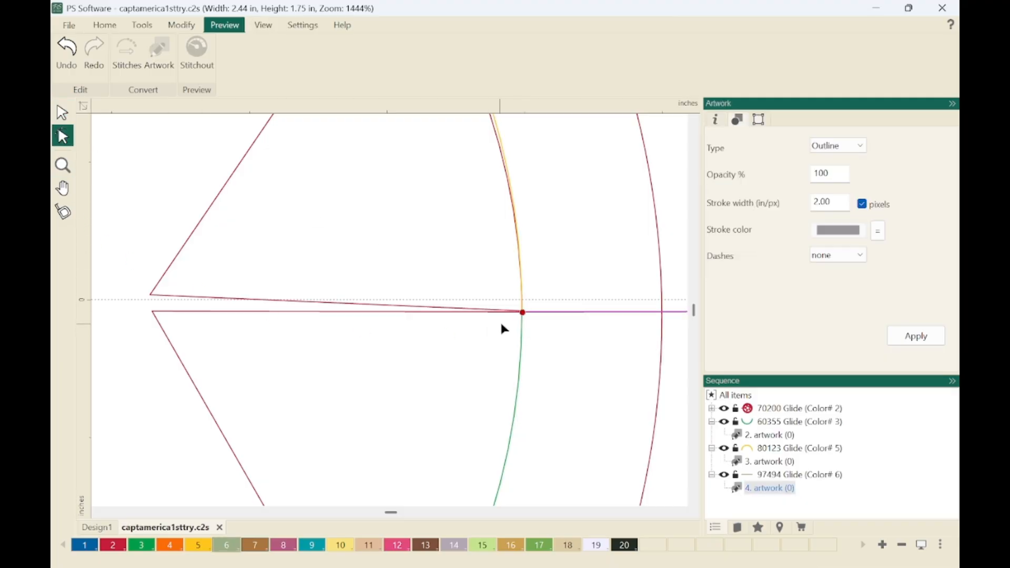
{"action": "left_click", "coordinate": [523, 316]}
{"action": "left_click_drag", "start_coordinate": [525, 321], "coordinate": [531, 342]}
{"action": "key", "text": "ctrl+z"}
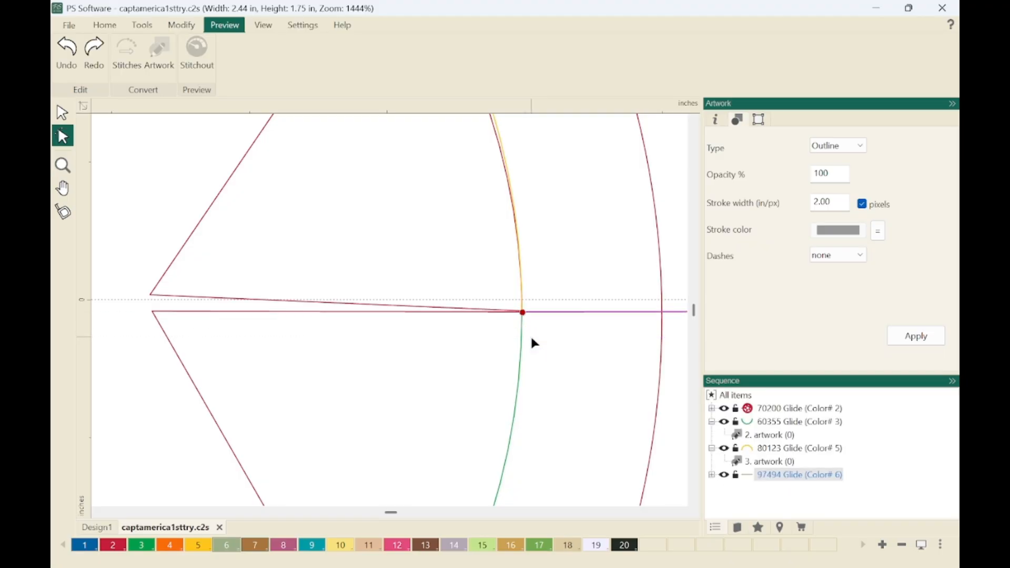
Separate the overlapping points on the red artwork's inner ring by moving the upper star line's outer end point slightly down and inward.
{"action": "left_click", "coordinate": [778, 410]}
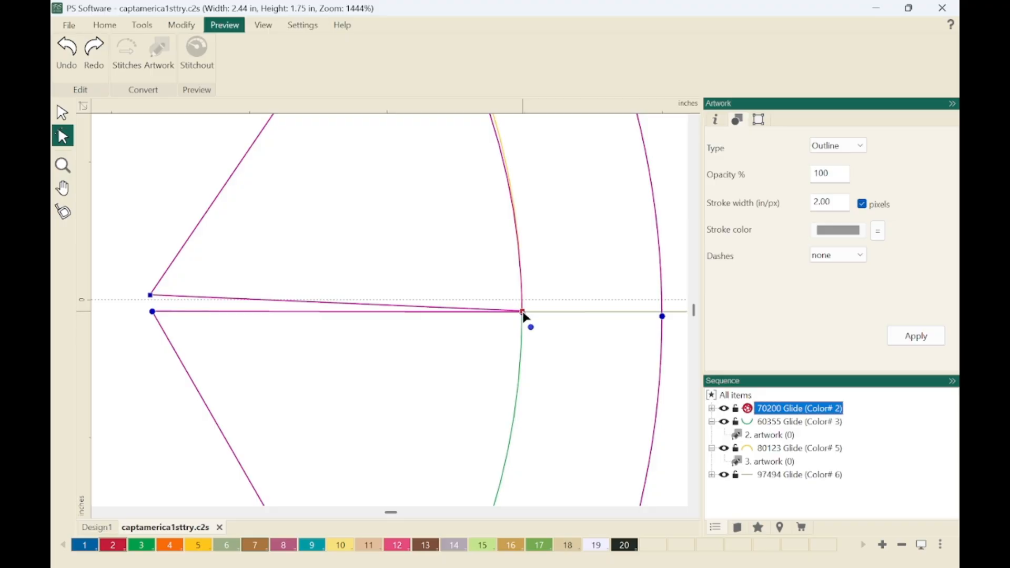
{"action": "mouse_move", "coordinate": [524, 315]}
{"action": "left_mouse_down"}
{"action": "mouse_move", "coordinate": [498, 356]}
{"action": "mouse_move", "coordinate": [527, 319]}
{"action": "left_mouse_up"}
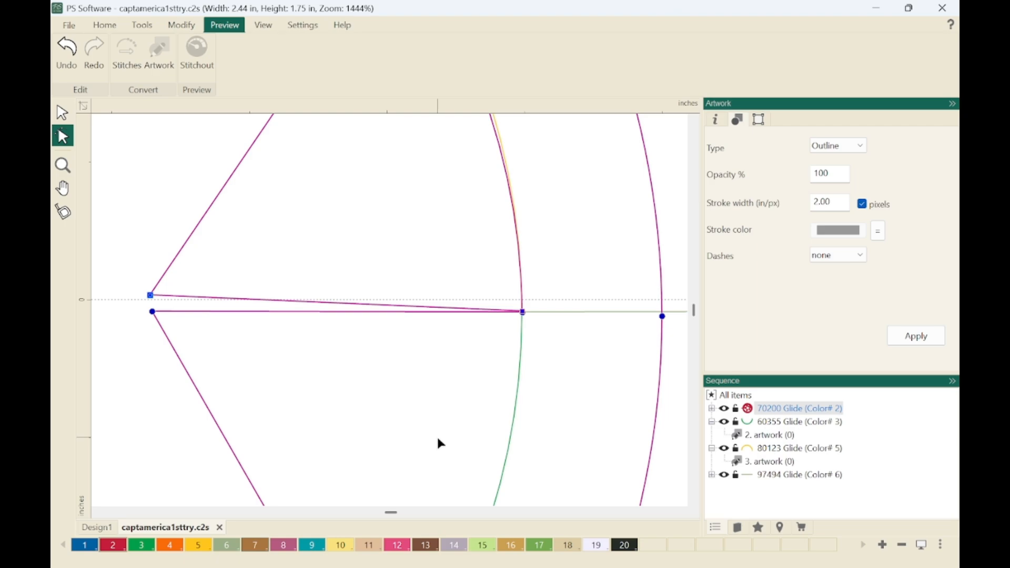
{"action": "left_click_drag", "start_coordinate": [523, 312], "coordinate": [543, 299]}
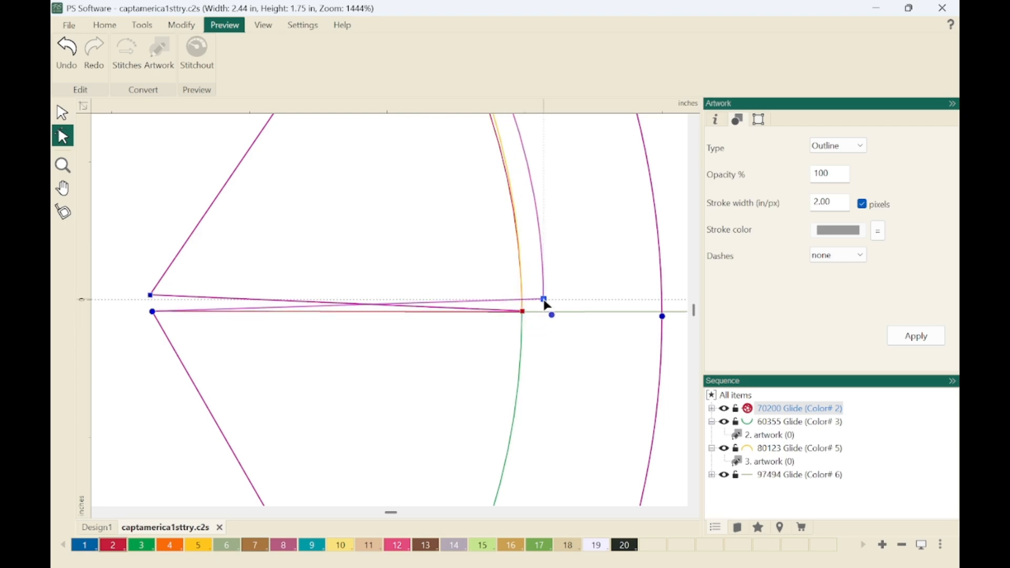
{"action": "mouse_move", "coordinate": [545, 302]}
{"action": "left_mouse_down"}
{"action": "mouse_move", "coordinate": [511, 339]}
{"action": "mouse_move", "coordinate": [533, 304]}
{"action": "mouse_move", "coordinate": [530, 314]}
{"action": "left_mouse_up"}
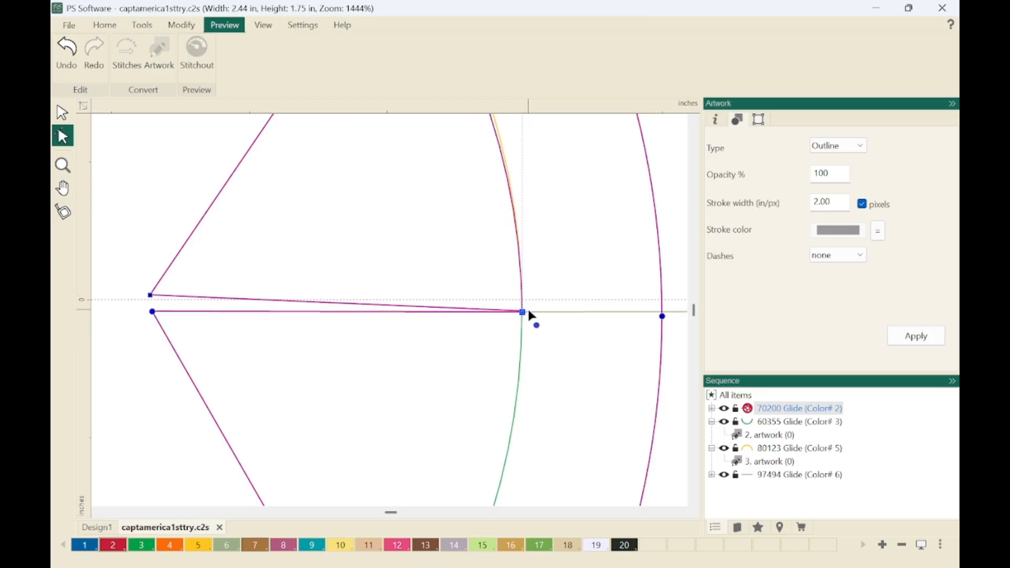
{"action": "scroll", "coordinate": [531, 315], "scroll_direction": "down", "scroll_amount": 5}
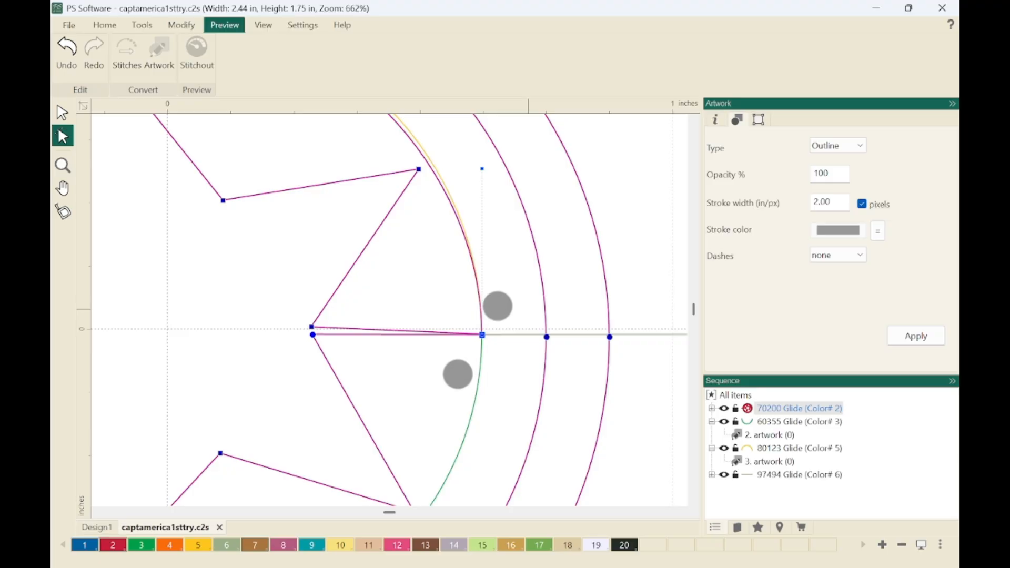
{"action": "left_click_drag", "start_coordinate": [483, 336], "coordinate": [500, 318]}
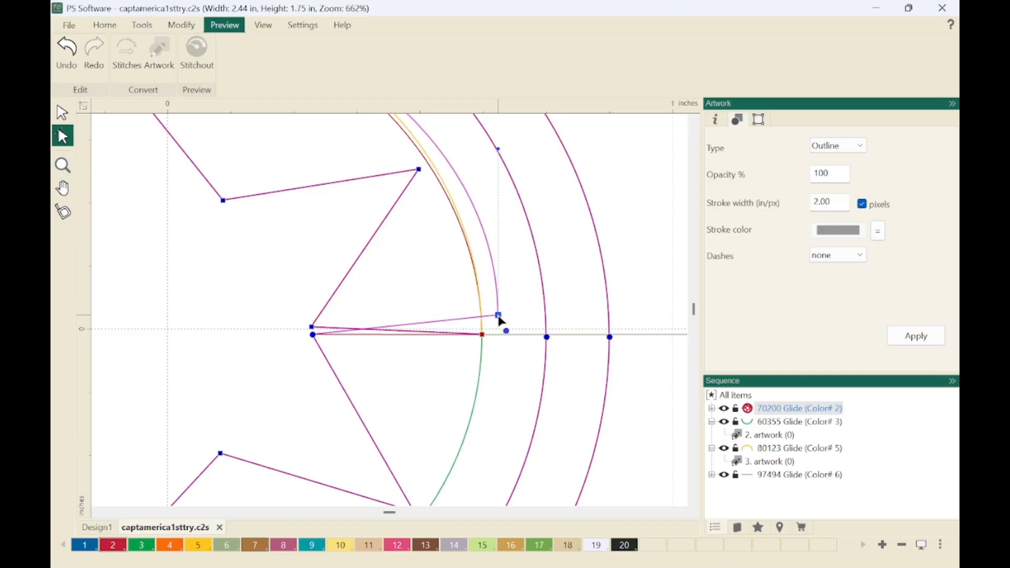
{"action": "left_click_drag", "start_coordinate": [500, 320], "coordinate": [469, 358]}
{"action": "left_click", "coordinate": [500, 316]}
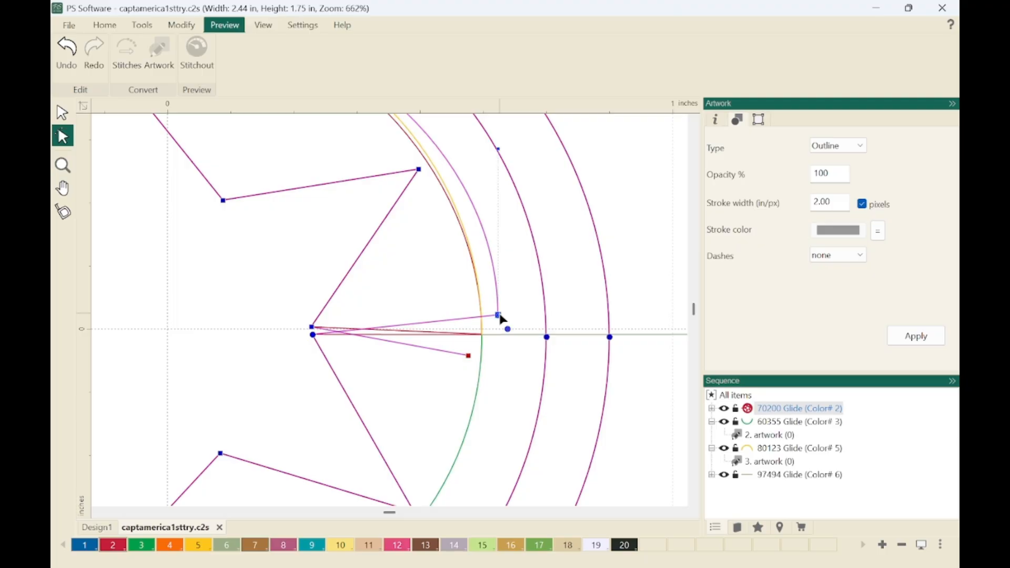
{"action": "left_click_drag", "start_coordinate": [502, 320], "coordinate": [486, 339]}
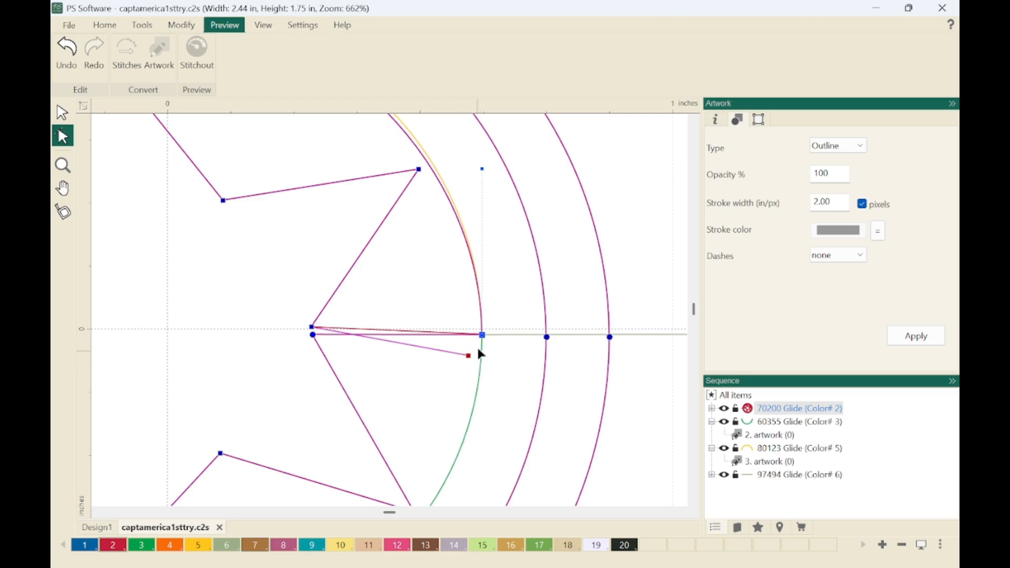
Snap the green lower arc's right end point onto the moved outer end of the upper star line.
{"action": "left_click", "coordinate": [779, 436]}
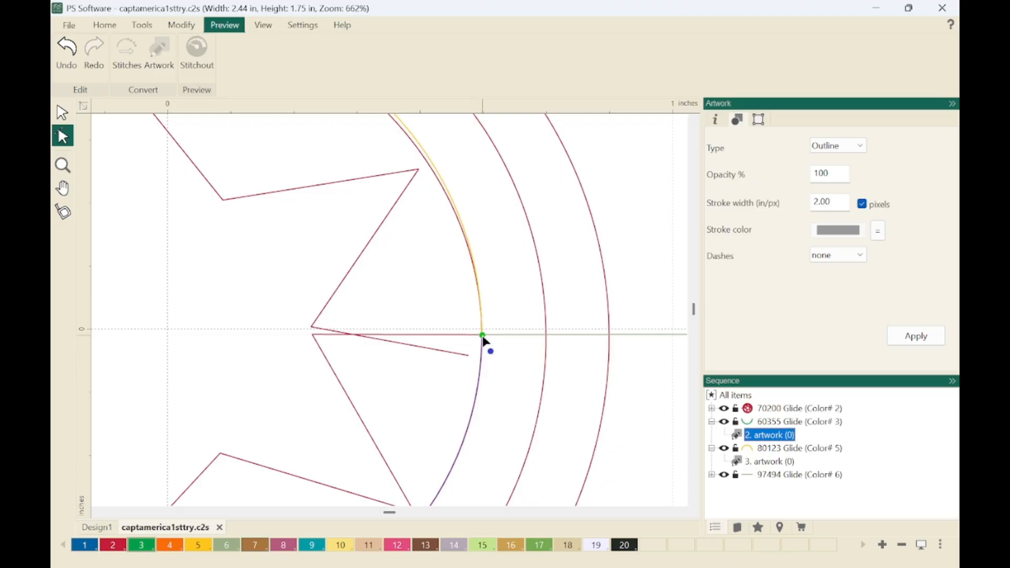
{"action": "left_click", "coordinate": [482, 335]}
{"action": "left_click_drag", "start_coordinate": [482, 336], "coordinate": [475, 358]}
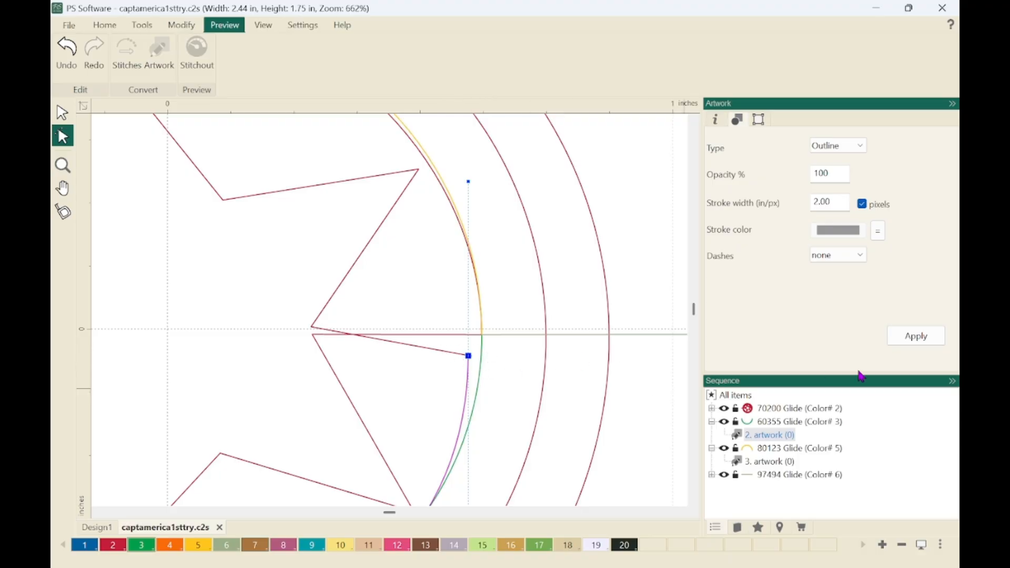
{"action": "key", "text": "0"}
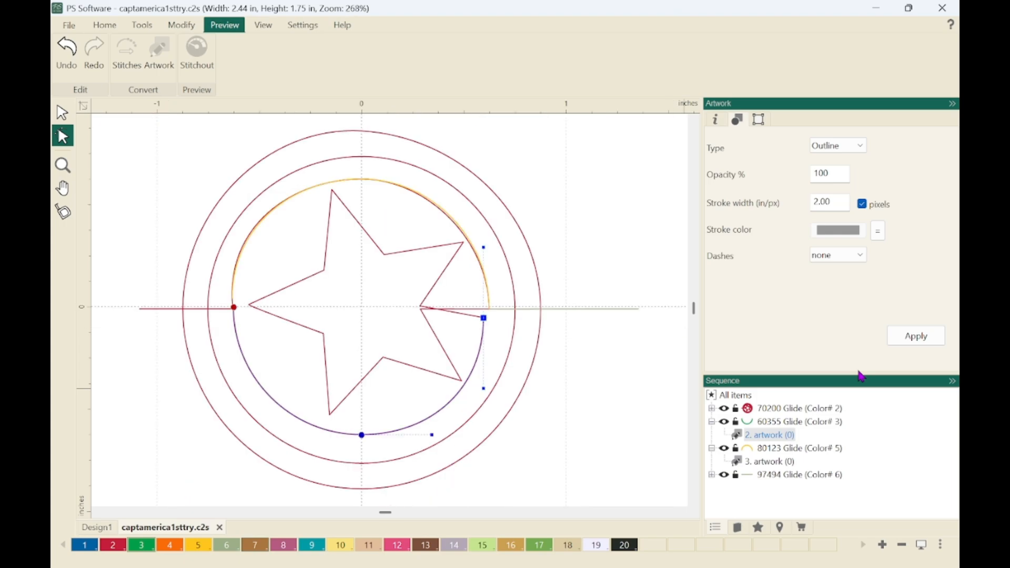
Combine the green lower arc, item 2, with the red rings-and-star artwork.
{"action": "key", "text": "Escape"}
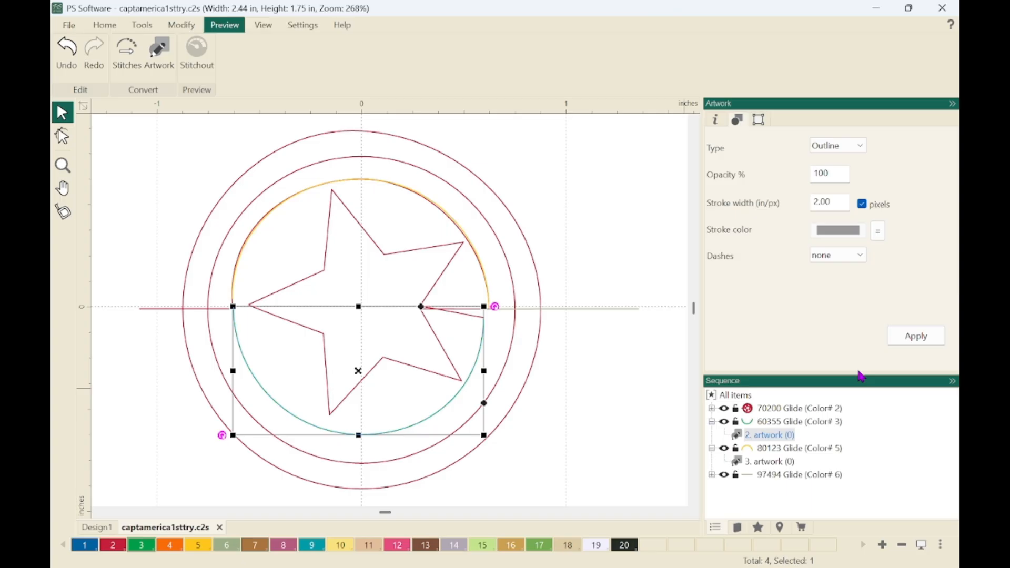
{"action": "left_click", "coordinate": [773, 413]}
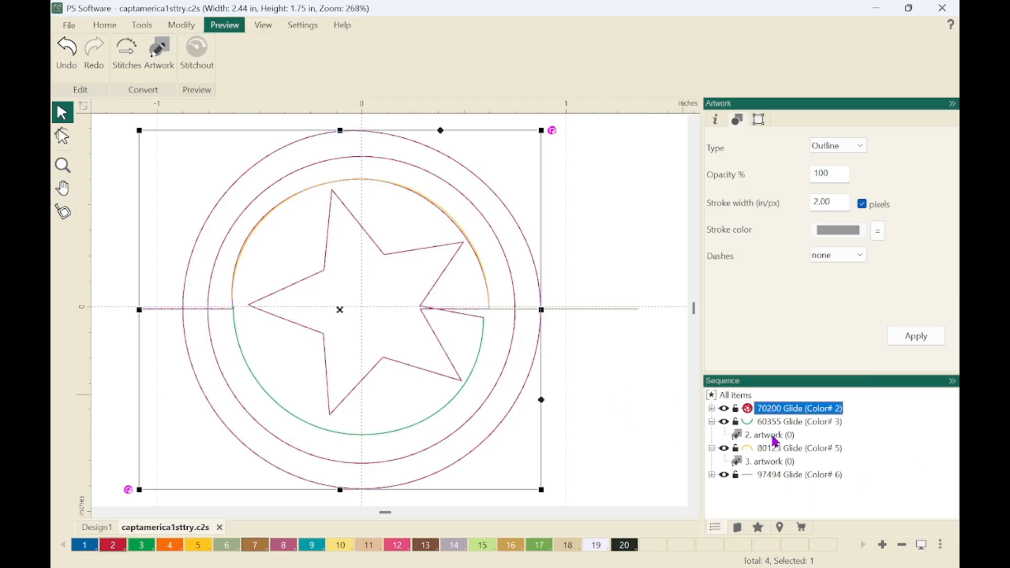
{"action": "left_click", "coordinate": [773, 435], "text": "ctrl"}
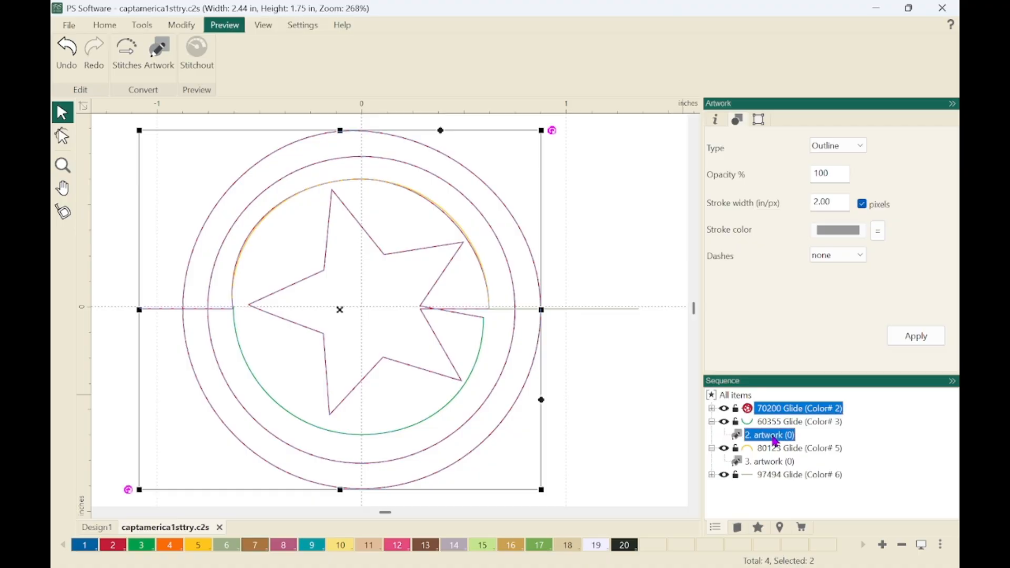
{"action": "key", "text": "Delete"}
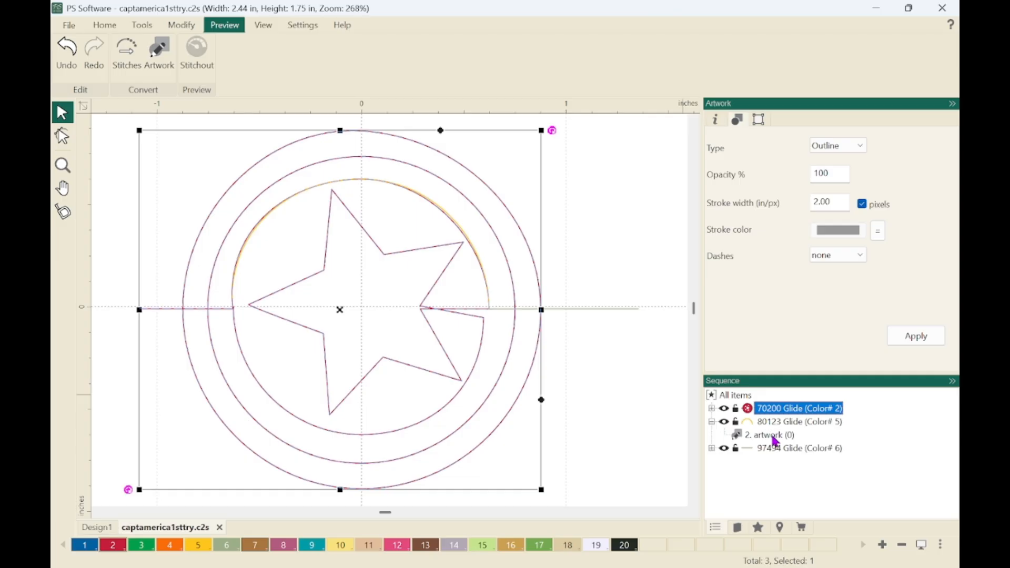
Move the red artwork's end point at the inner ring's left junction slightly inward, clear of the neighbouring point.
{"action": "left_click", "coordinate": [63, 138]}
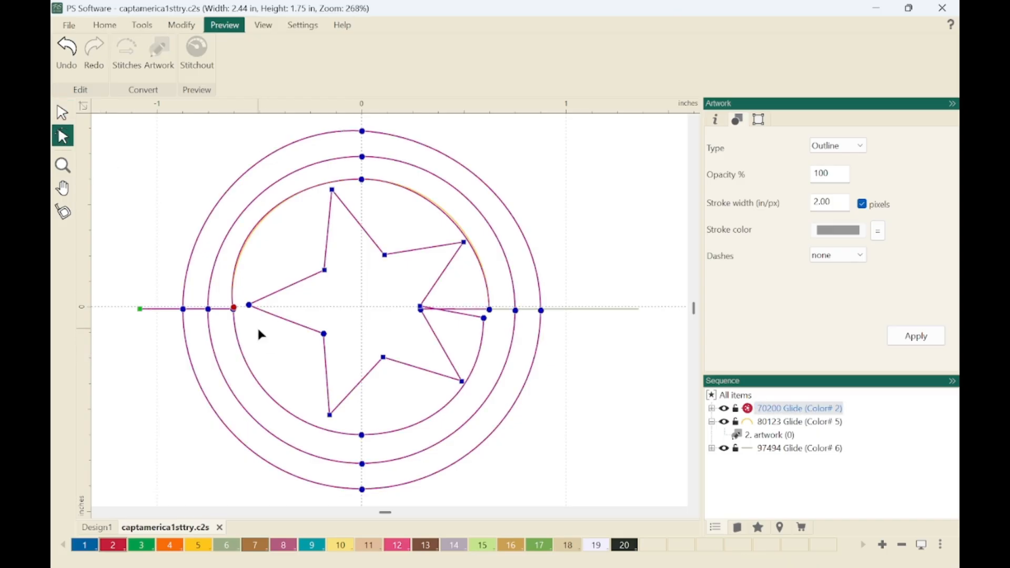
{"action": "key", "text": "z"}
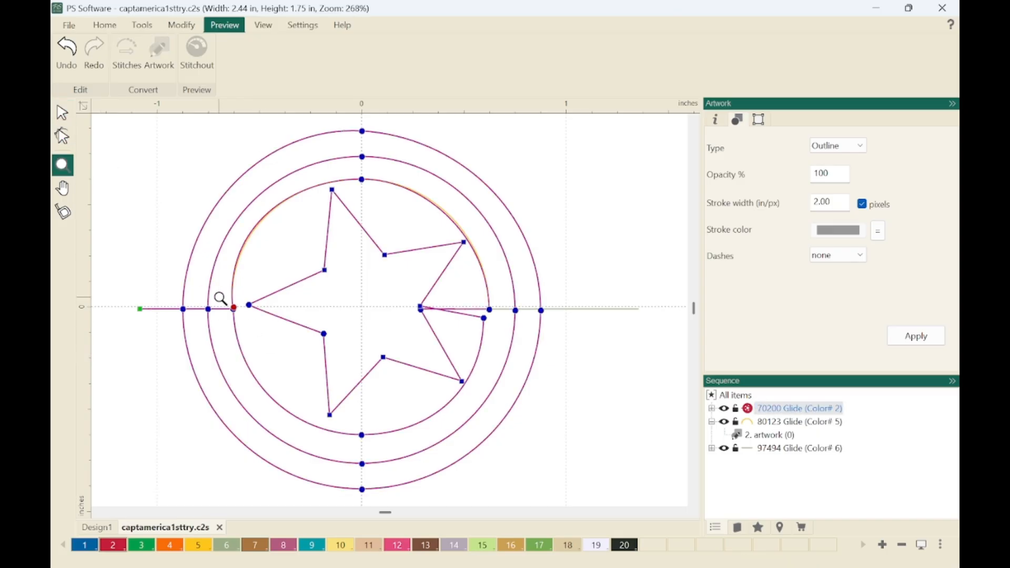
{"action": "left_click_drag", "start_coordinate": [226, 309], "coordinate": [257, 335]}
{"action": "key", "text": "f"}
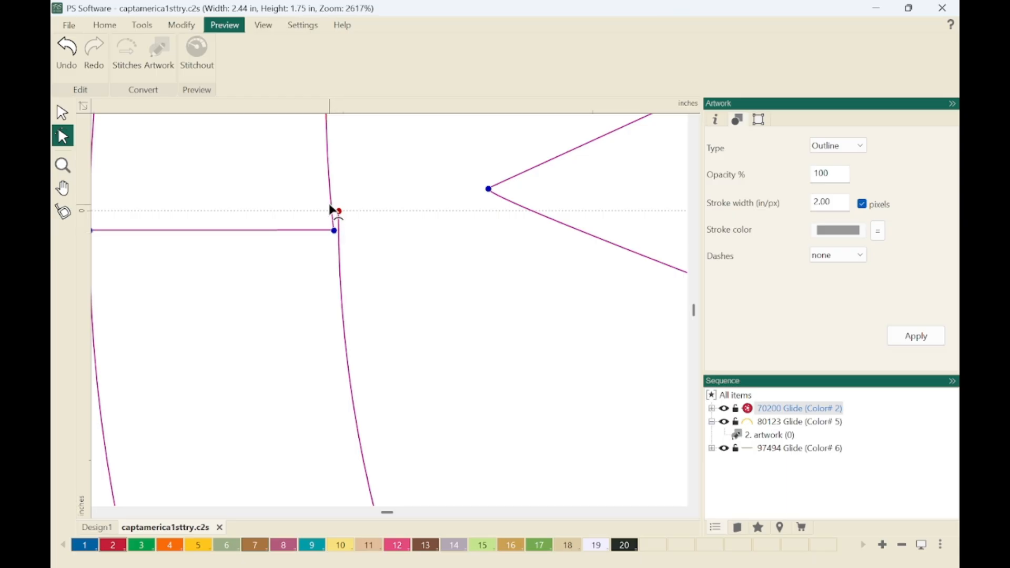
{"action": "left_click_drag", "start_coordinate": [340, 212], "coordinate": [351, 231]}
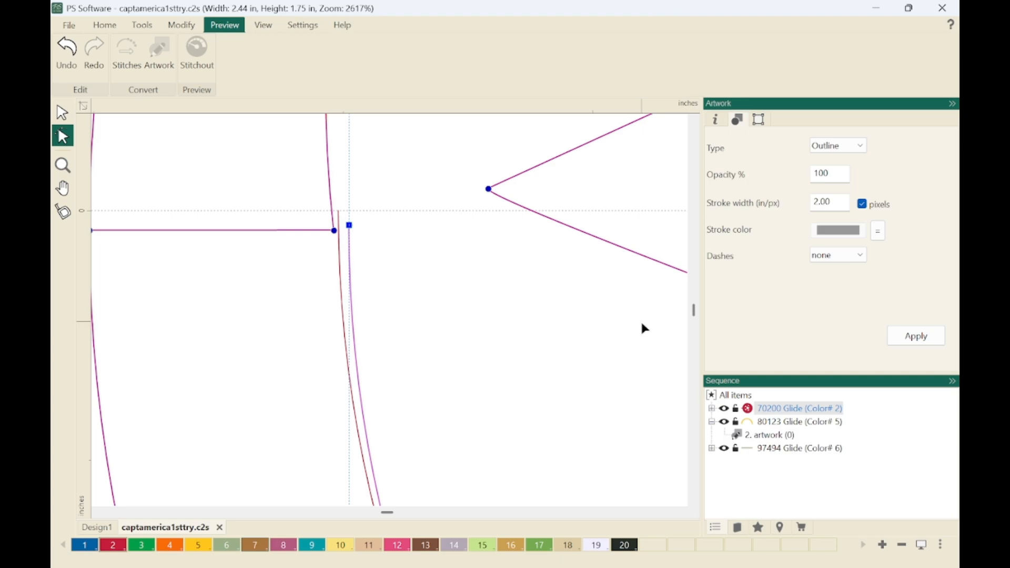
Snap the left start point of the yellow upper arc, item 2, onto the red artwork's moved end point.
{"action": "left_click", "coordinate": [773, 437]}
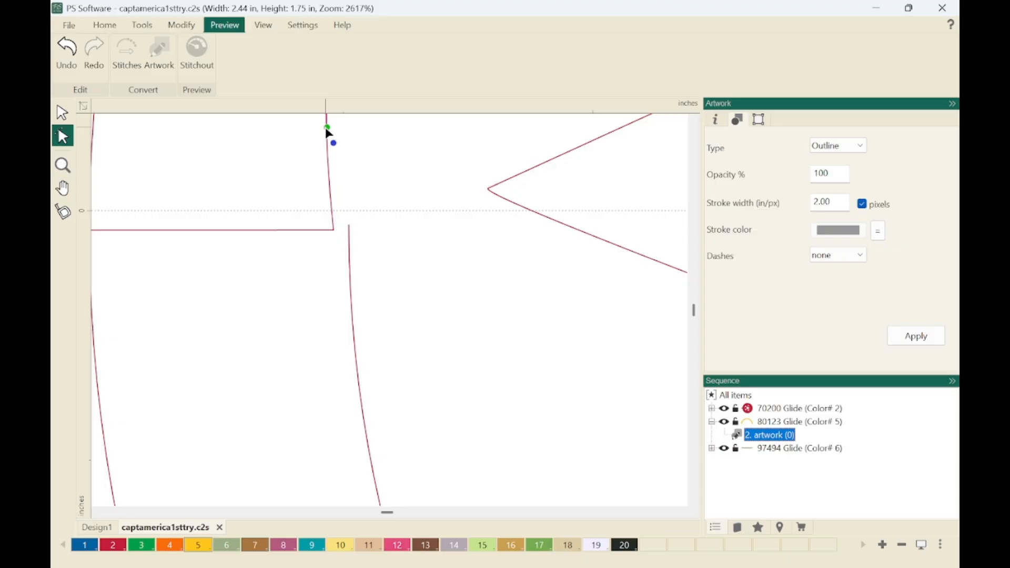
{"action": "scroll", "coordinate": [561, 281], "scroll_direction": "down", "scroll_amount": 6}
{"action": "scroll", "coordinate": [367, 361], "scroll_direction": "down", "scroll_amount": 1}
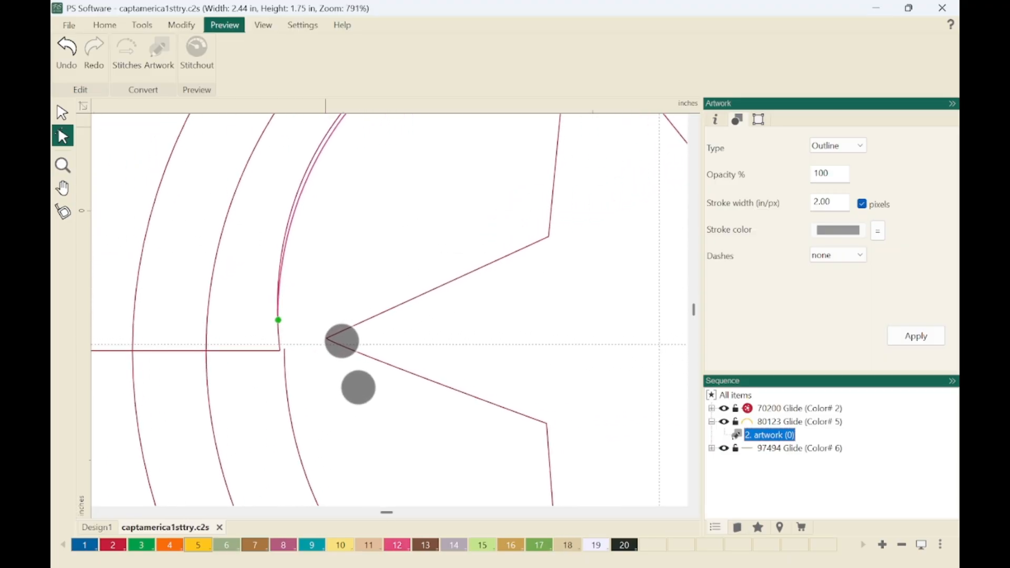
{"action": "left_click", "coordinate": [279, 321]}
{"action": "left_click_drag", "start_coordinate": [278, 320], "coordinate": [287, 353]}
{"action": "key", "text": "ctrl+z"}
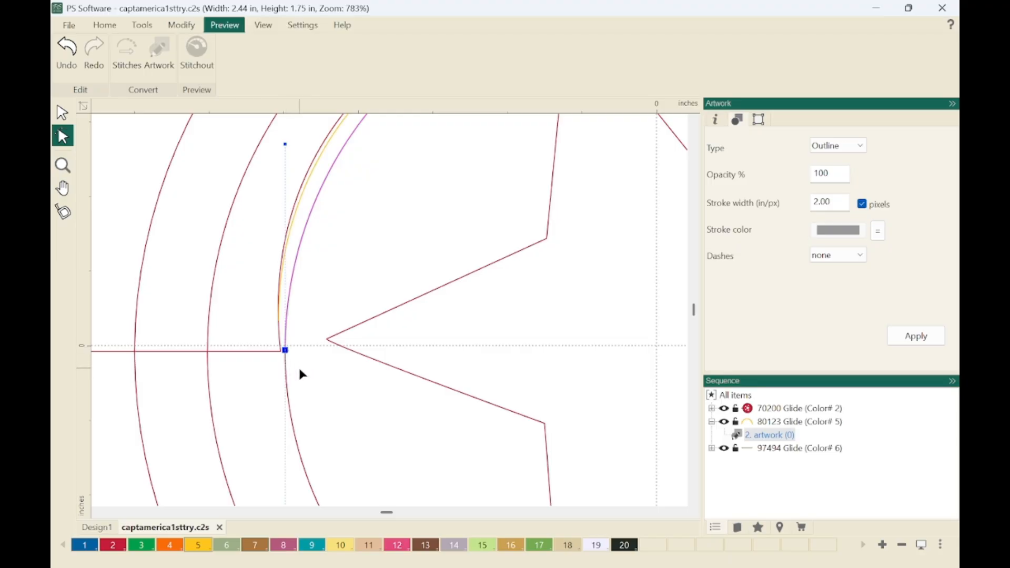
{"action": "key", "text": "F4"}
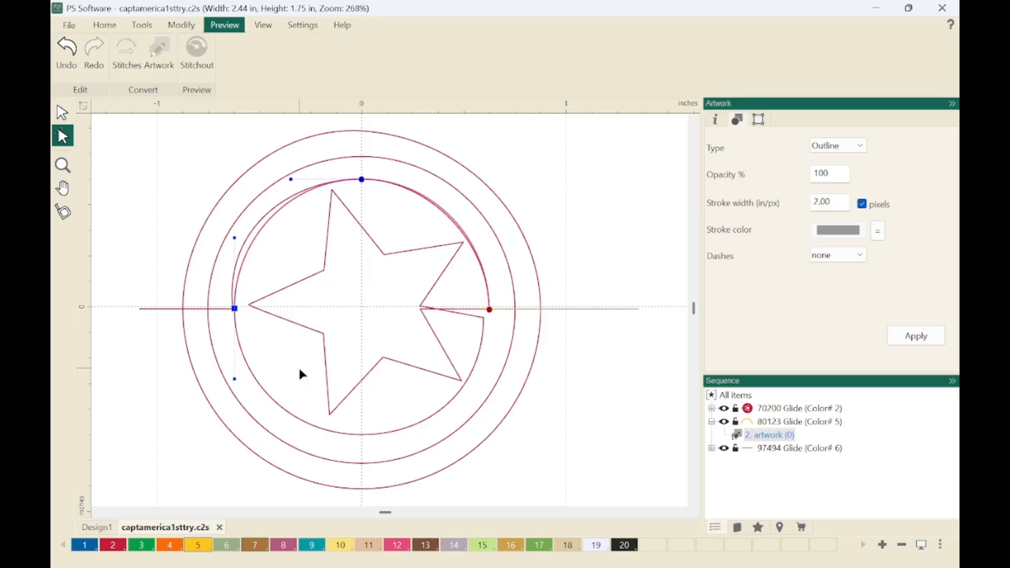
Combine the yellow upper arc with the red rings-and-star artwork.
{"action": "key", "text": "Escape"}
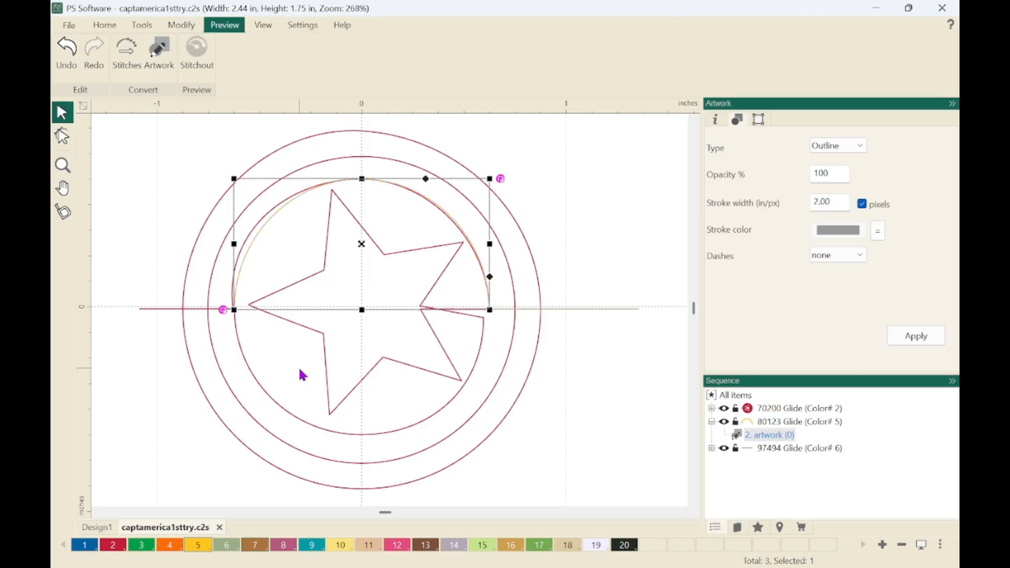
{"action": "left_click", "coordinate": [780, 414]}
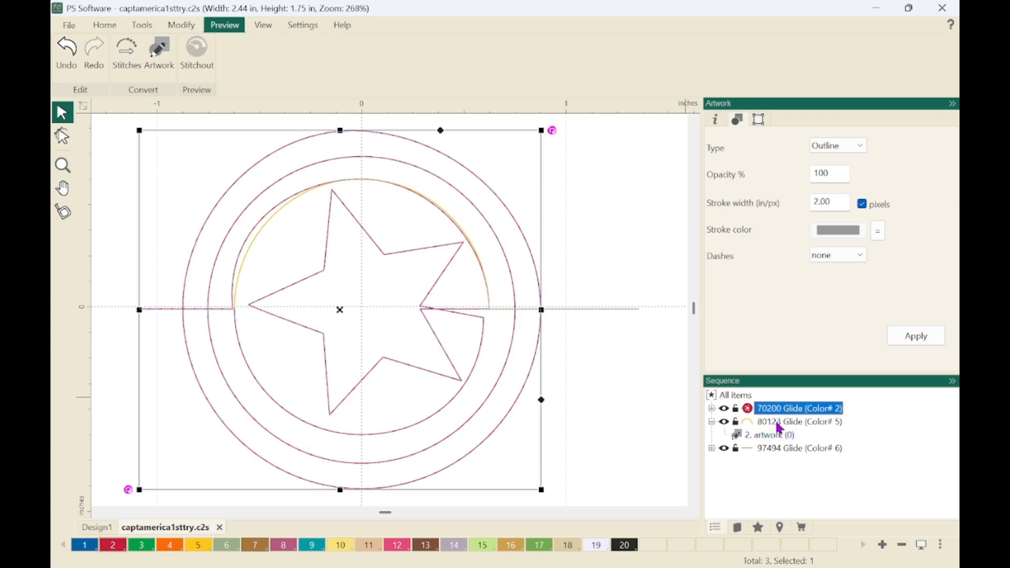
{"action": "left_click", "coordinate": [777, 436], "text": "ctrl"}
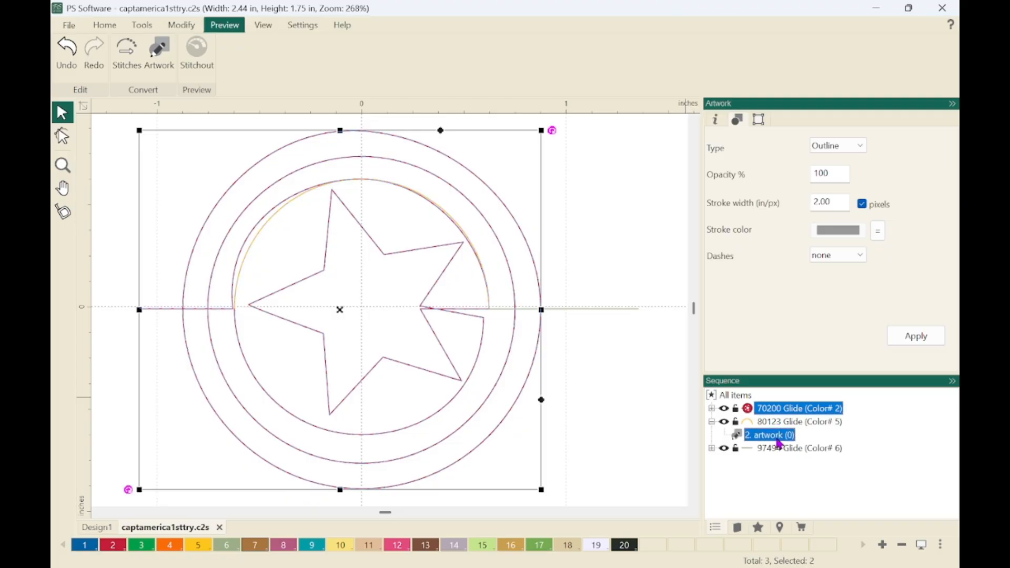
{"action": "key", "text": "ctrl+l"}
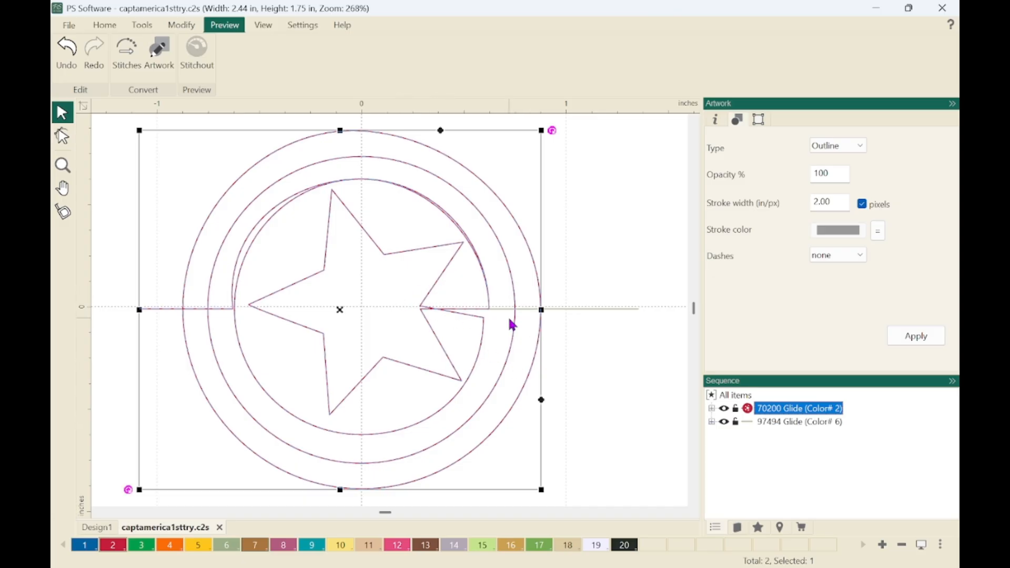
Snap the star's upper open corner point onto its lower open corner point in the combined red artwork.
{"action": "left_click", "coordinate": [575, 367]}
{"action": "left_click", "coordinate": [461, 314]}
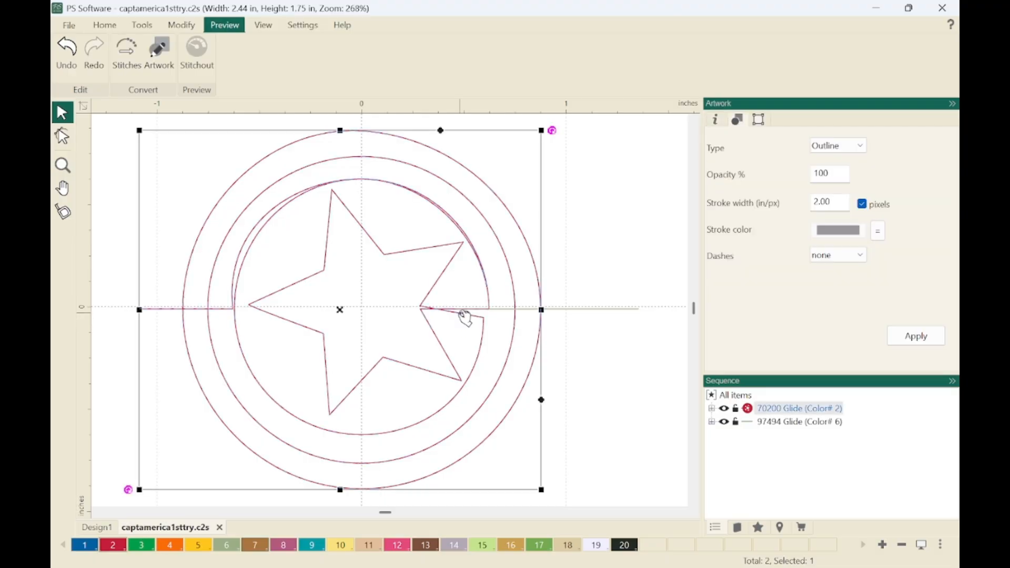
{"action": "double_click", "coordinate": [465, 317]}
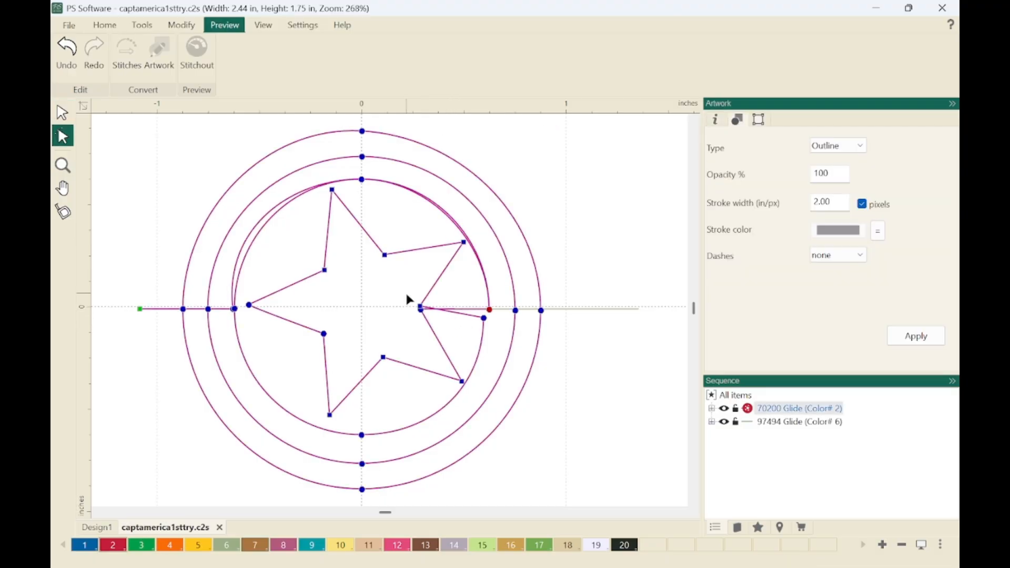
{"action": "key", "text": "z"}
{"action": "left_click_drag", "start_coordinate": [408, 295], "coordinate": [511, 336]}
{"action": "key", "text": "Escape"}
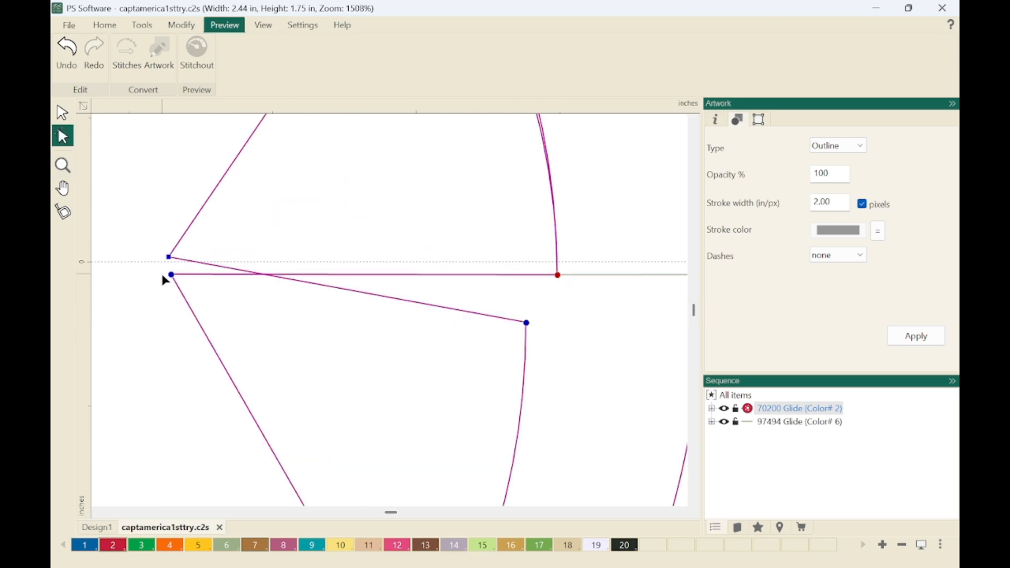
{"action": "left_click", "coordinate": [168, 257]}
{"action": "left_click_drag", "start_coordinate": [170, 260], "coordinate": [170, 281]}
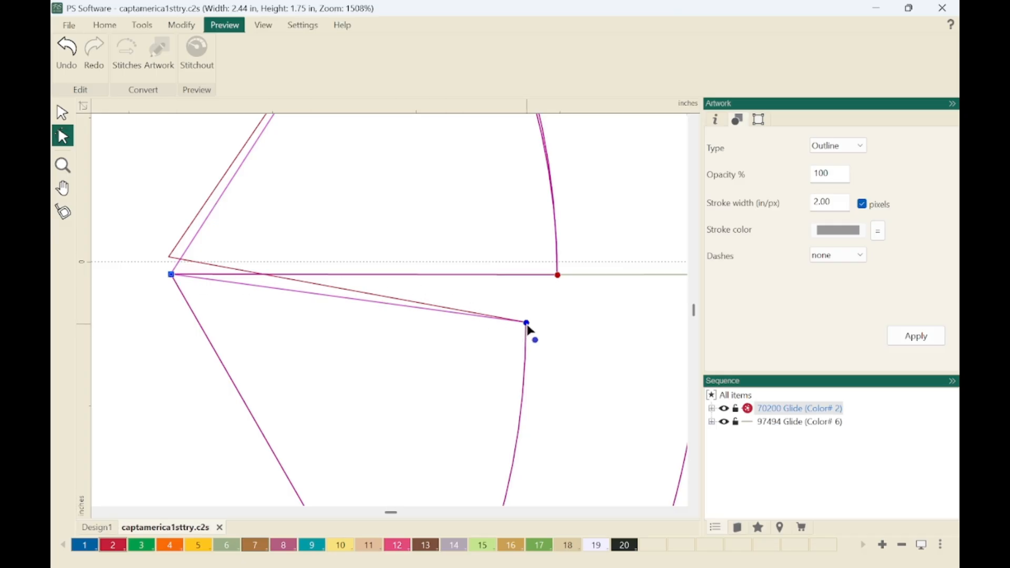
Separate the stacked points at the inner ring's right junction and snap the star connector's point onto the ring's lower displaced point.
{"action": "mouse_move", "coordinate": [559, 277]}
{"action": "left_mouse_down"}
{"action": "mouse_move", "coordinate": [577, 254]}
{"action": "mouse_move", "coordinate": [570, 287]}
{"action": "left_mouse_up"}
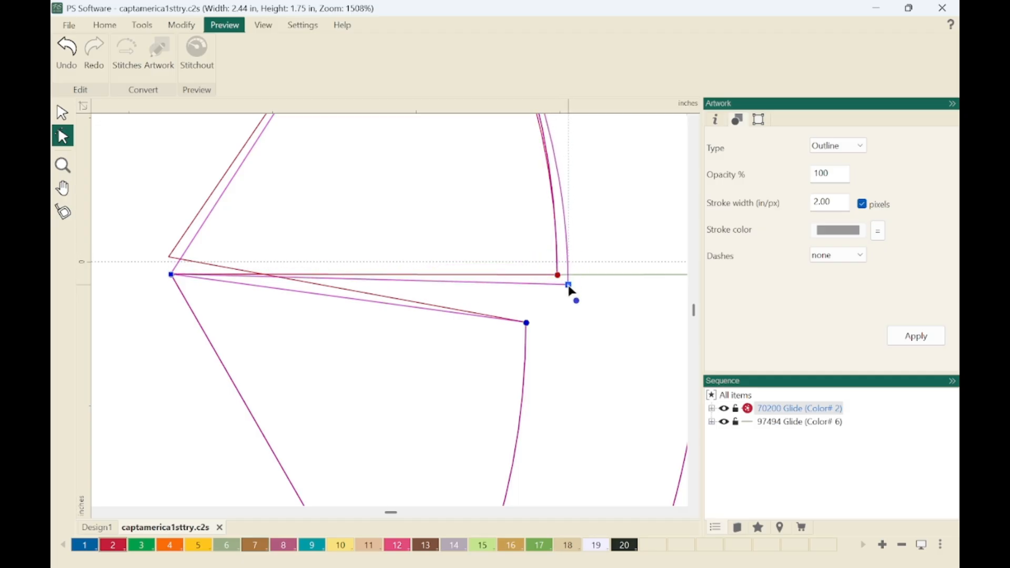
{"action": "left_click_drag", "start_coordinate": [568, 286], "coordinate": [579, 256]}
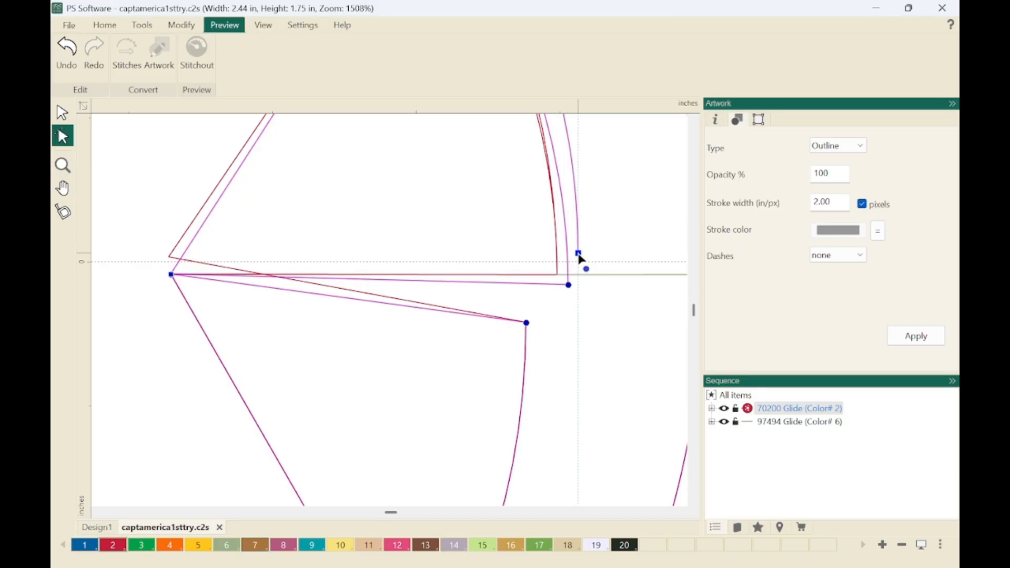
{"action": "left_click_drag", "start_coordinate": [573, 289], "coordinate": [530, 327]}
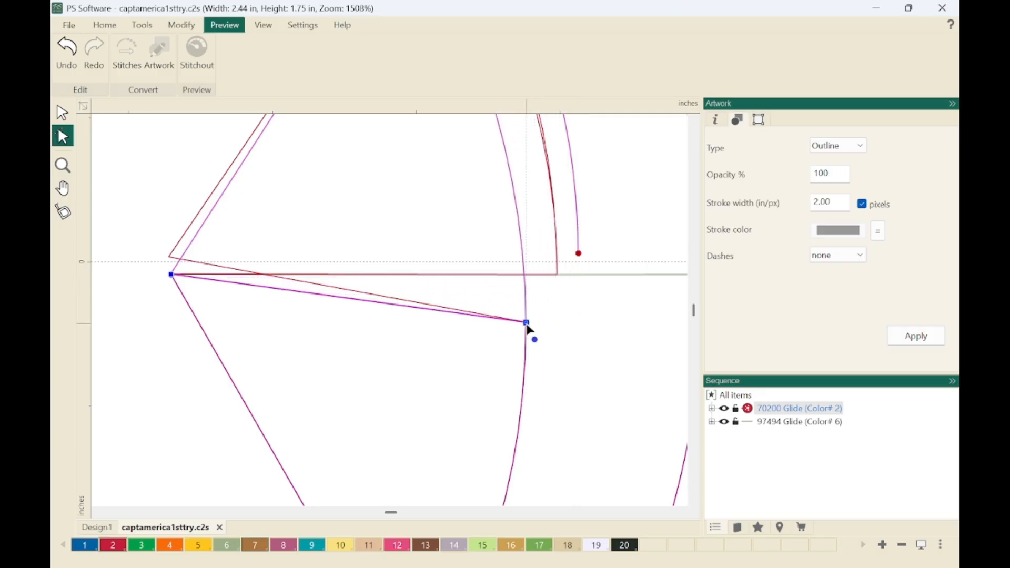
{"action": "left_click", "coordinate": [587, 275]}
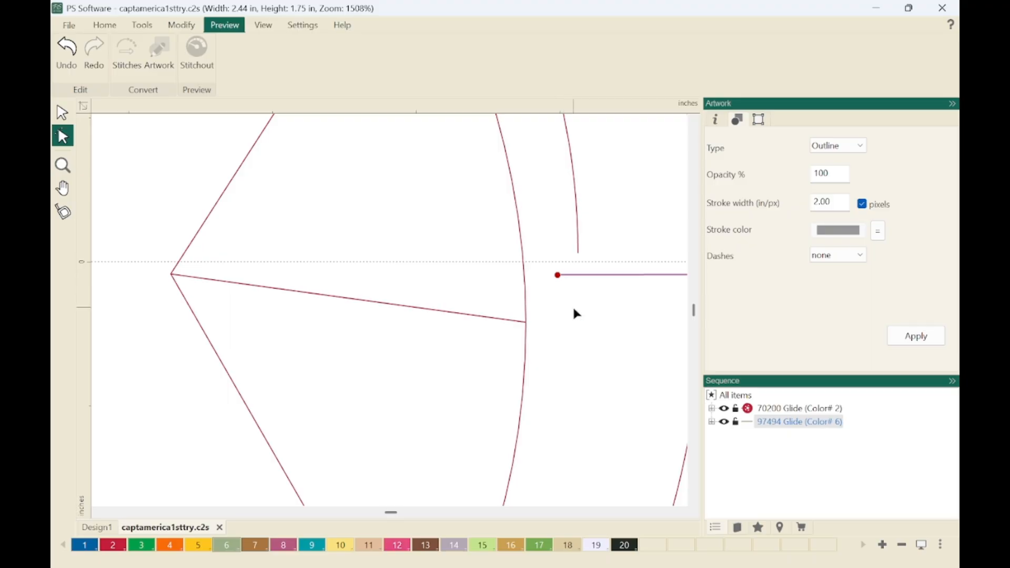
{"action": "key", "text": "Escape"}
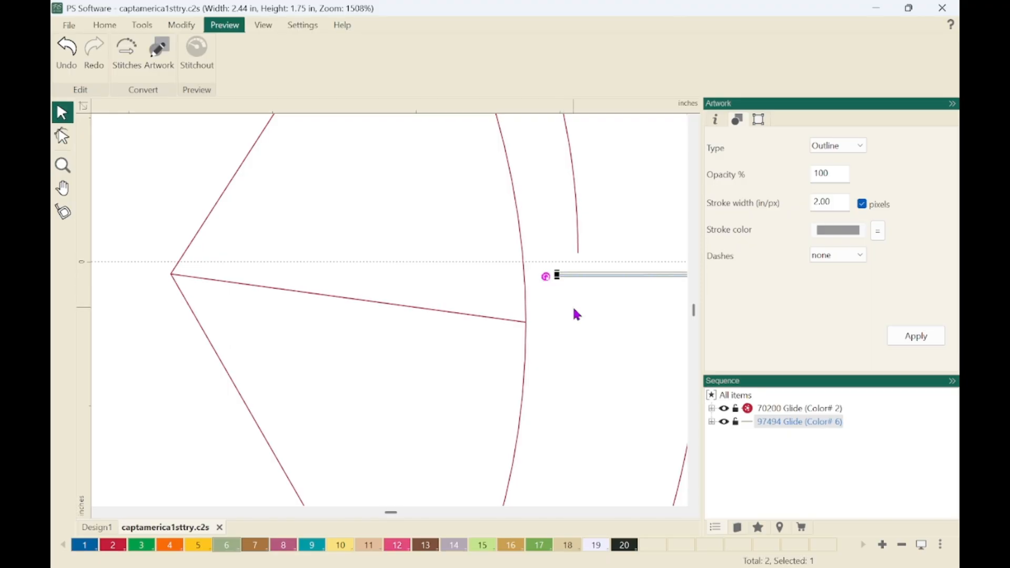
Snap the red artwork's end point beside the inner ring onto the inner end of the straight horizontal line on the shield's right side.
{"action": "key", "text": "F4"}
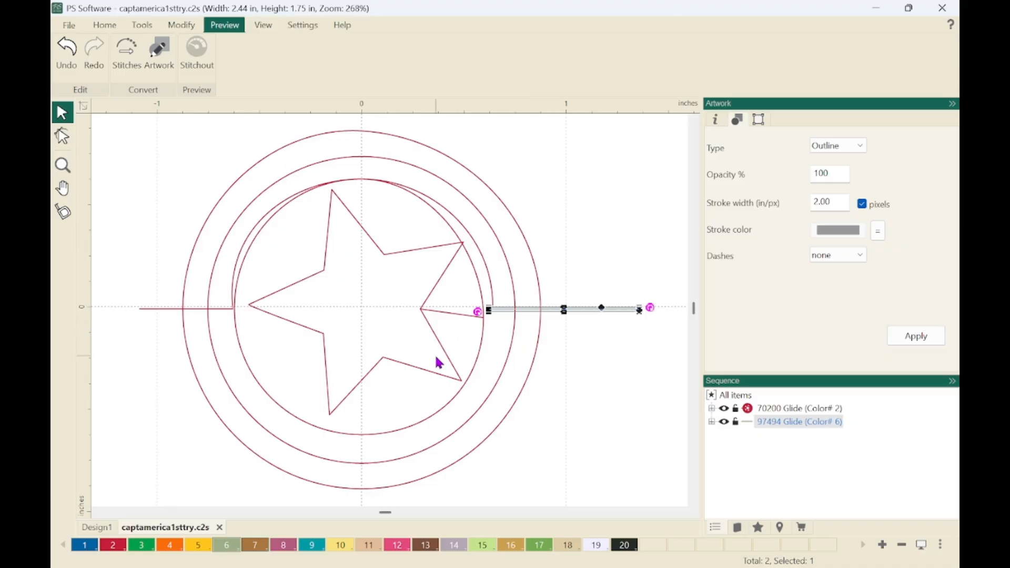
{"action": "key", "text": "z"}
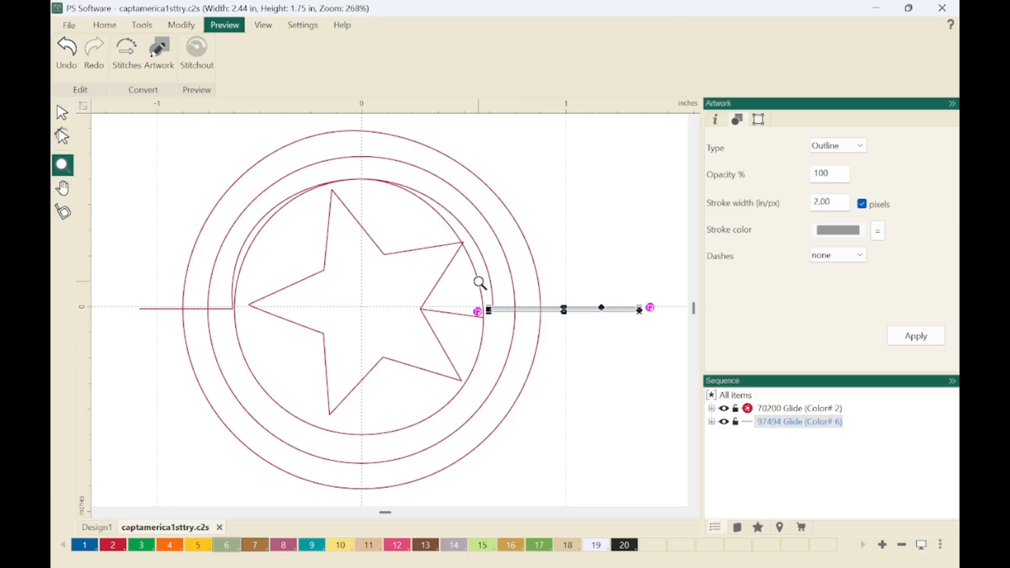
{"action": "left_click_drag", "start_coordinate": [482, 299], "coordinate": [501, 331]}
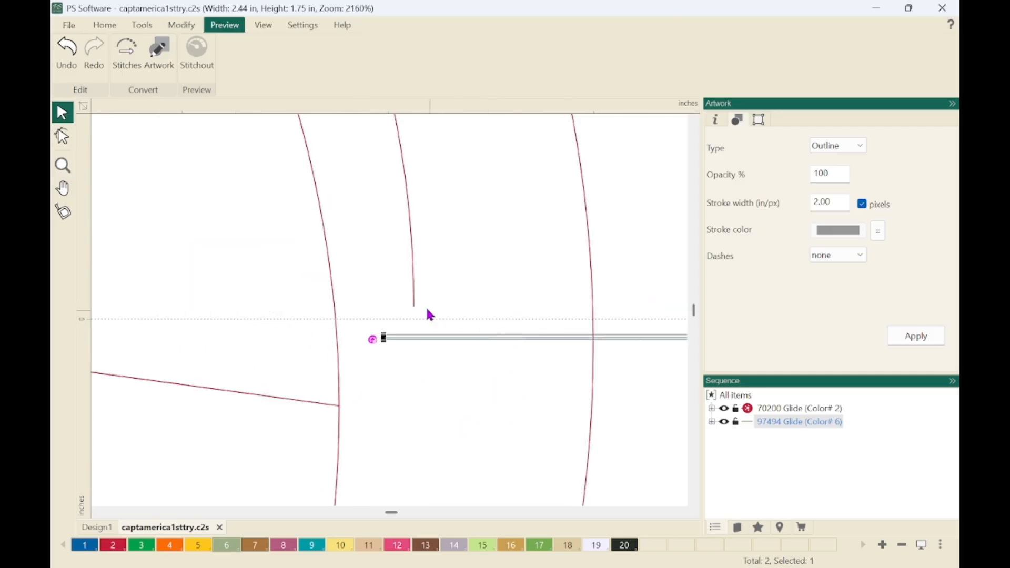
{"action": "right_click", "coordinate": [414, 284]}
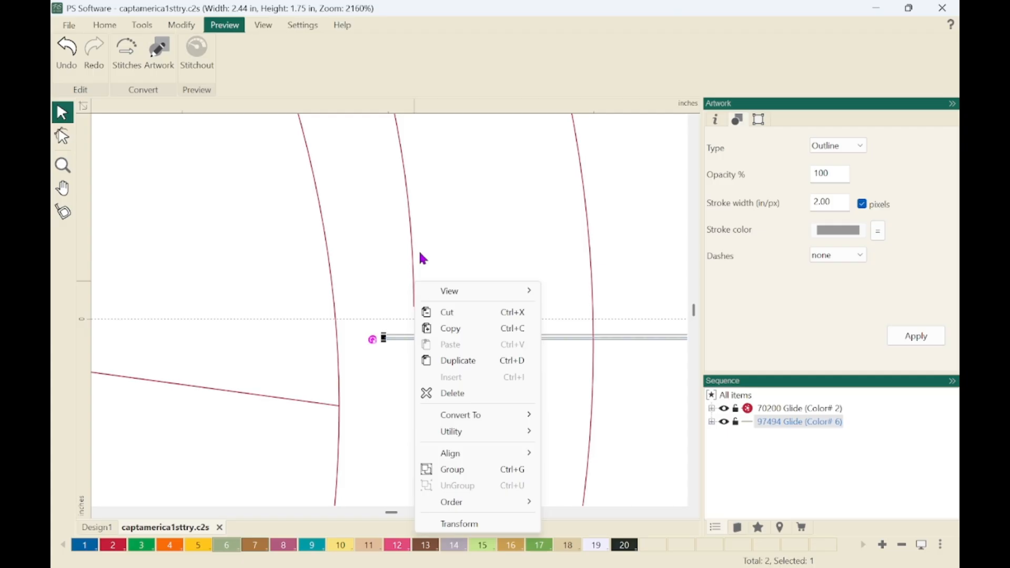
{"action": "left_click", "coordinate": [413, 257]}
{"action": "left_click", "coordinate": [414, 256]}
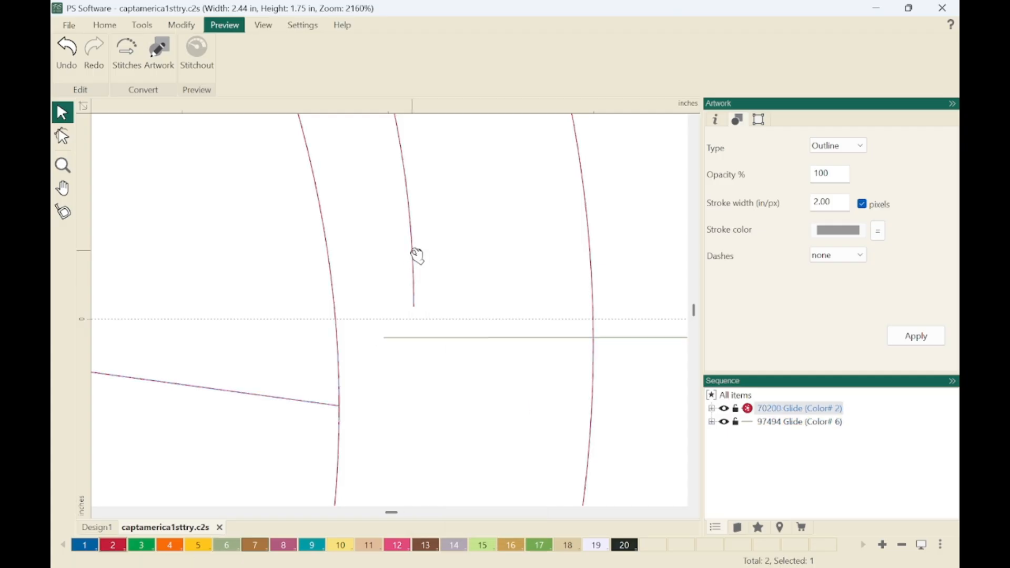
{"action": "double_click", "coordinate": [412, 251]}
{"action": "left_click", "coordinate": [414, 306]}
{"action": "left_click_drag", "start_coordinate": [415, 309], "coordinate": [386, 340]}
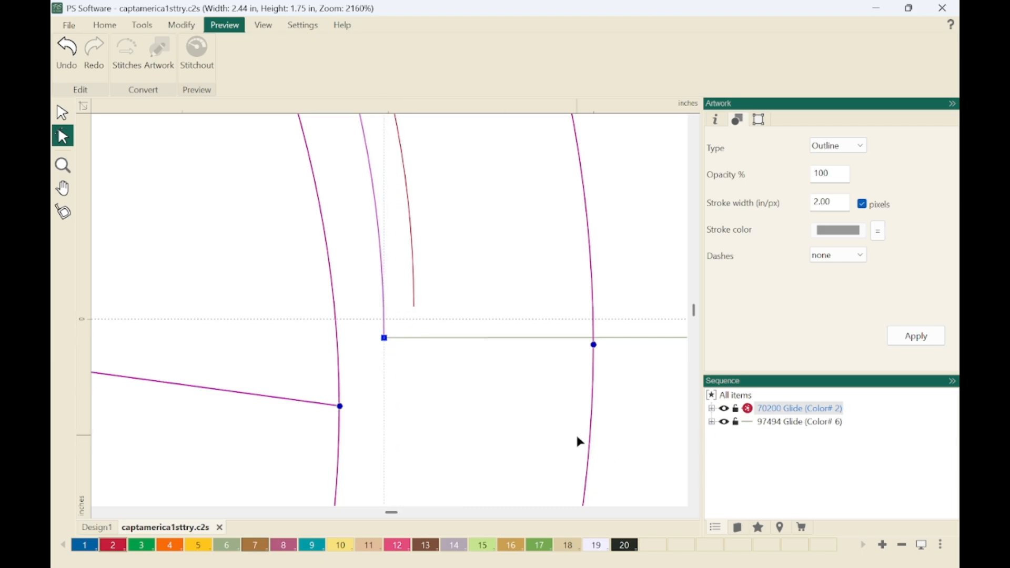
{"action": "key", "text": "F4"}
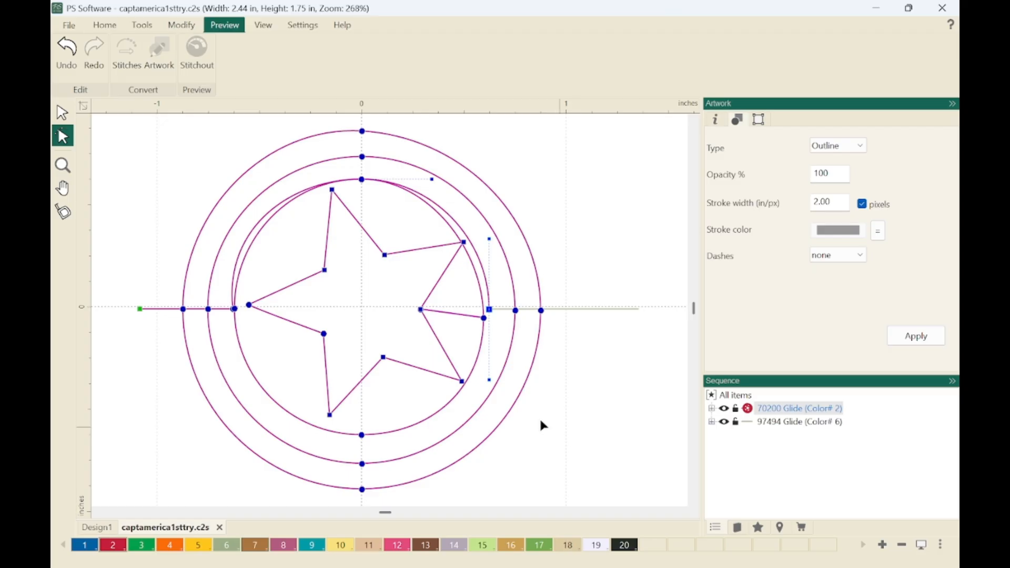
Combine the red rings-and-star artwork, item 1, with the straight horizontal line, item 2.
{"action": "left_click", "coordinate": [62, 112]}
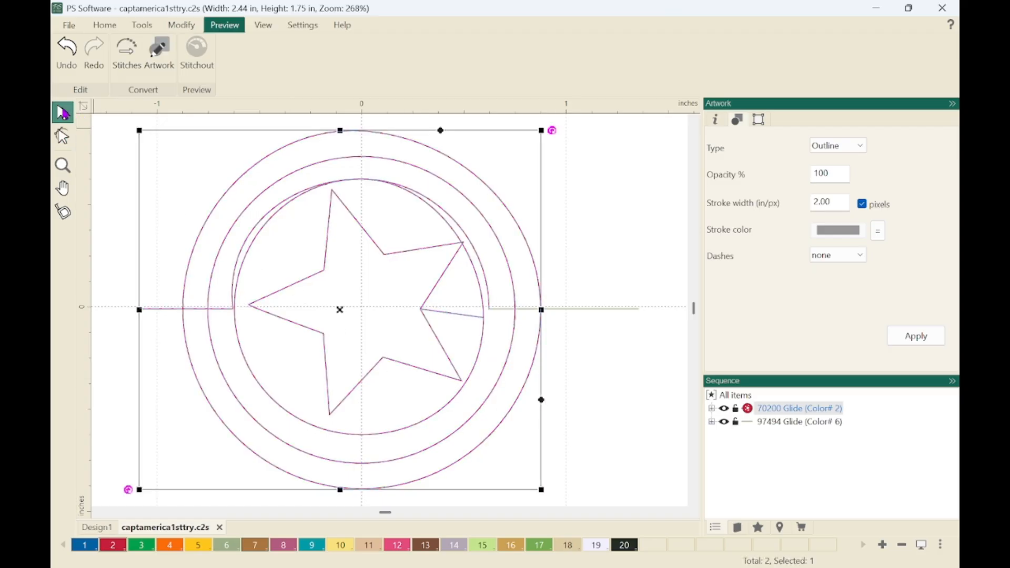
{"action": "left_click", "coordinate": [800, 409]}
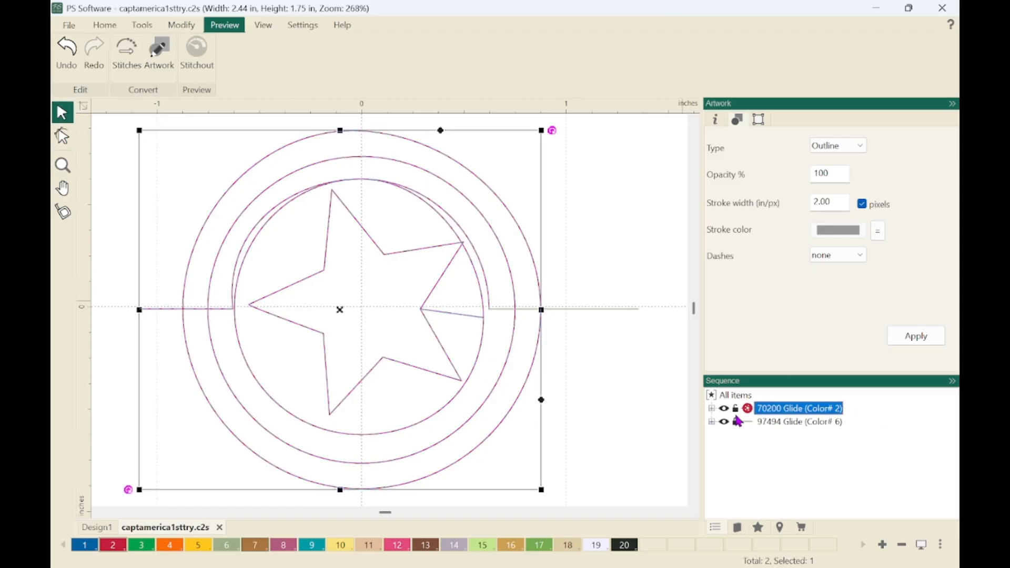
{"action": "left_click", "coordinate": [712, 409]}
{"action": "left_click", "coordinate": [767, 423]}
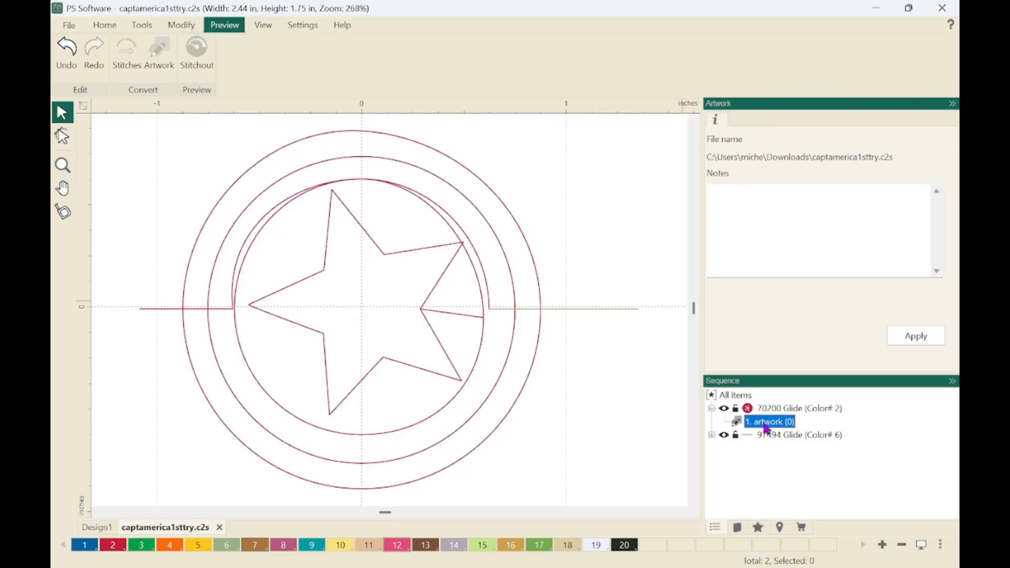
{"action": "left_click", "coordinate": [711, 435]}
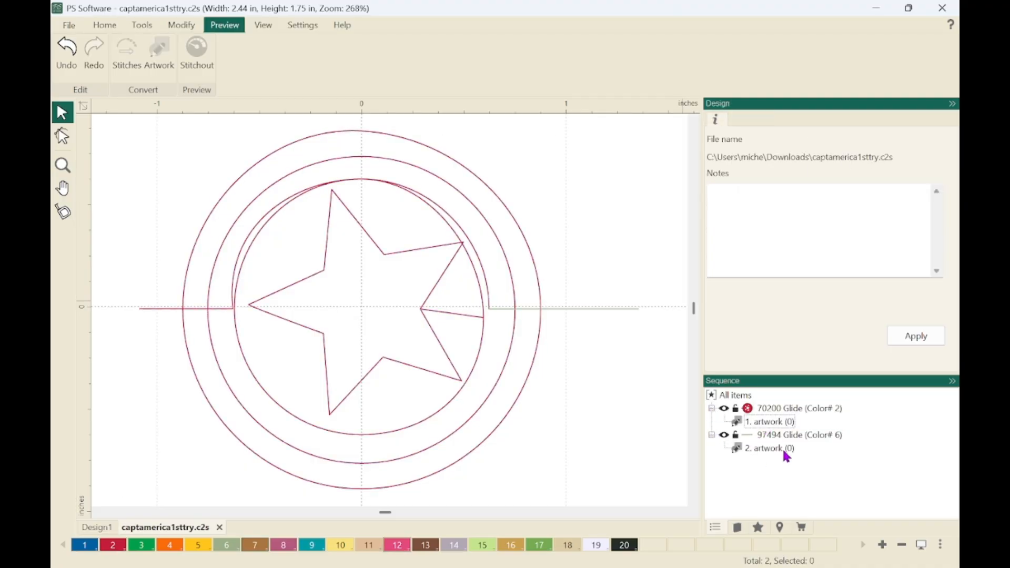
{"action": "left_click", "coordinate": [764, 422]}
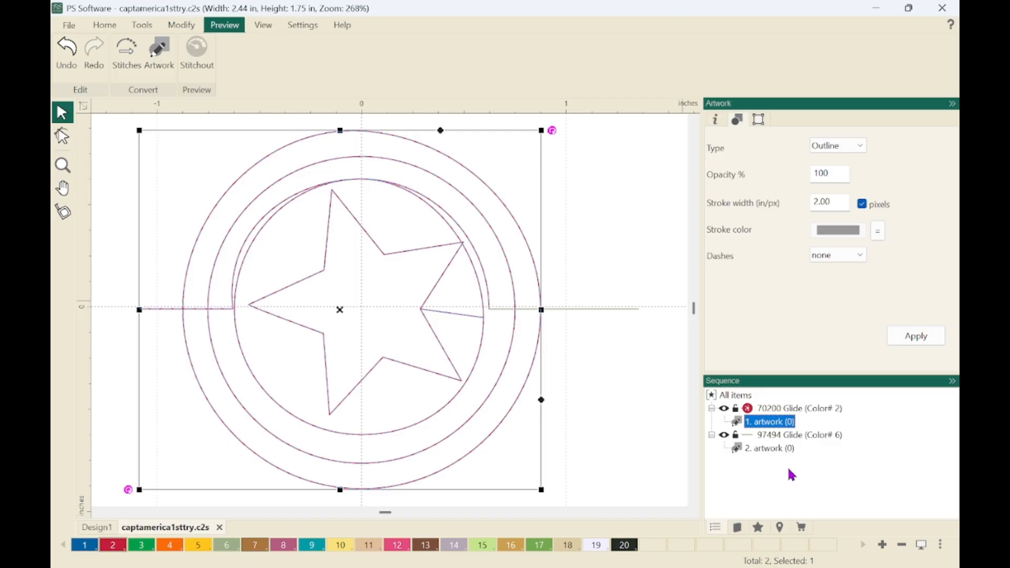
{"action": "left_click", "coordinate": [773, 450], "text": "ctrl"}
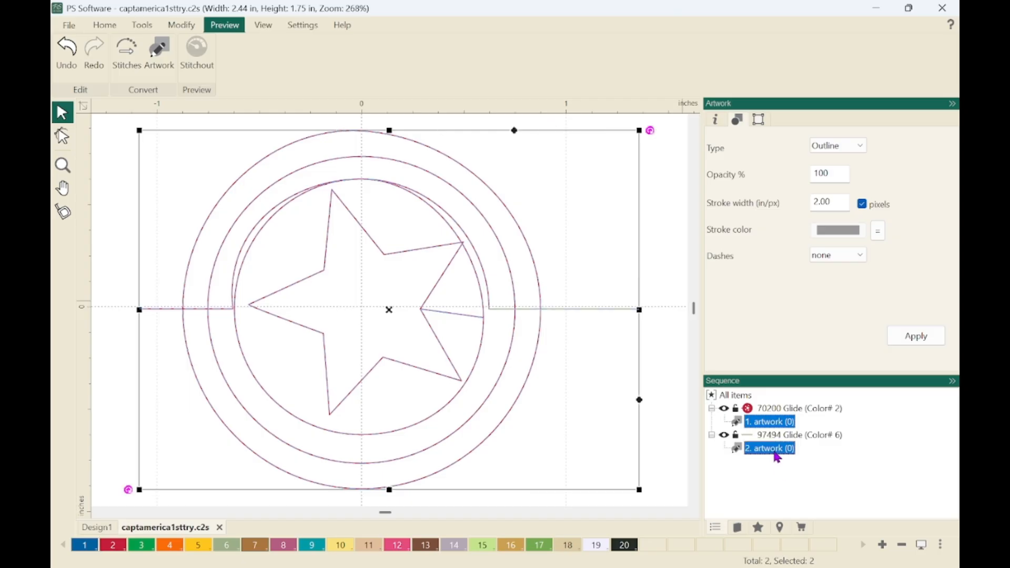
{"action": "key", "text": "ctrl+l"}
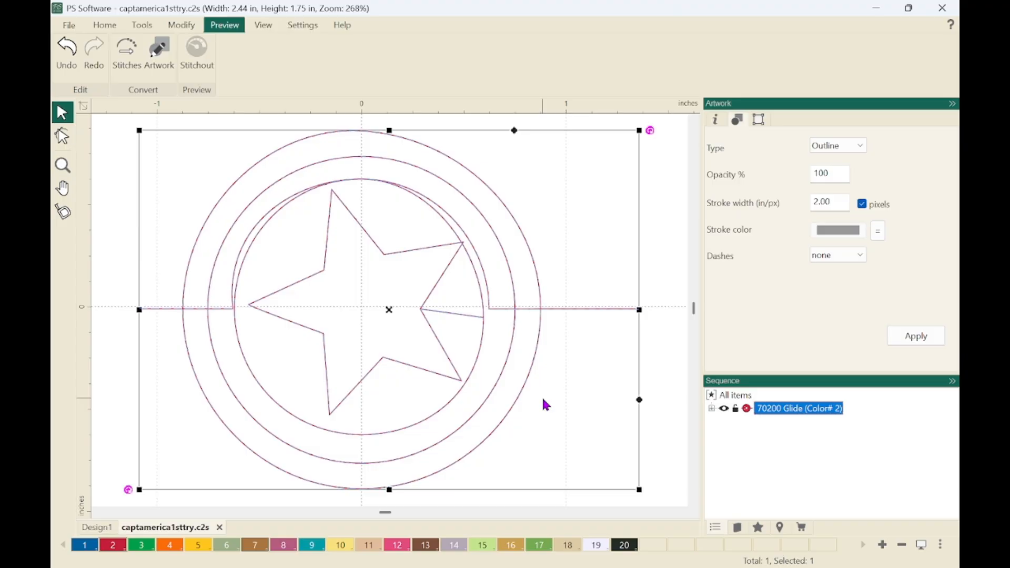
{"action": "left_click", "coordinate": [667, 413]}
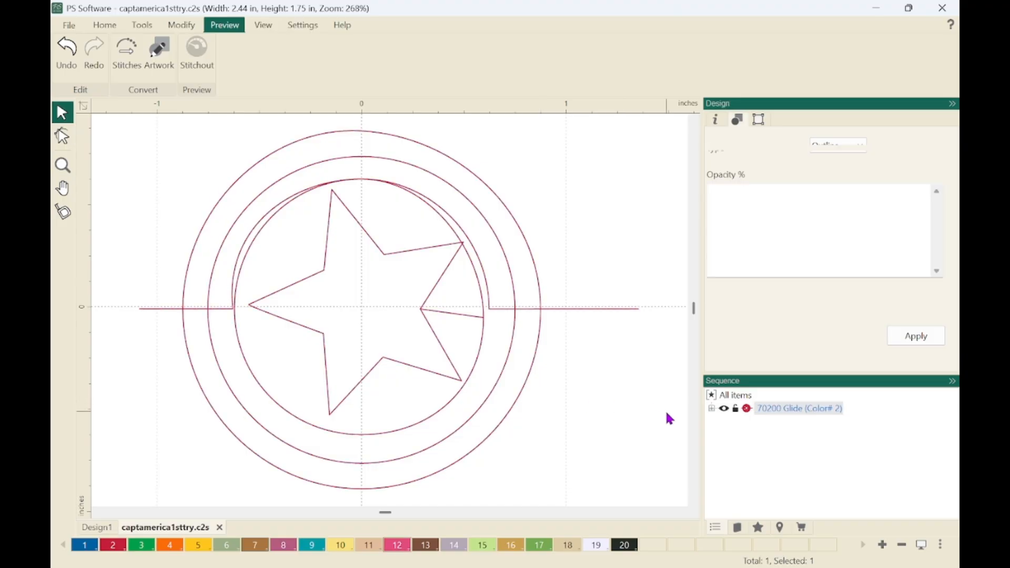
Snap the displaced points where the star connector meets the inner ring onto the inner end of the right horizontal line.
{"action": "left_click", "coordinate": [524, 397]}
{"action": "double_click", "coordinate": [523, 397]}
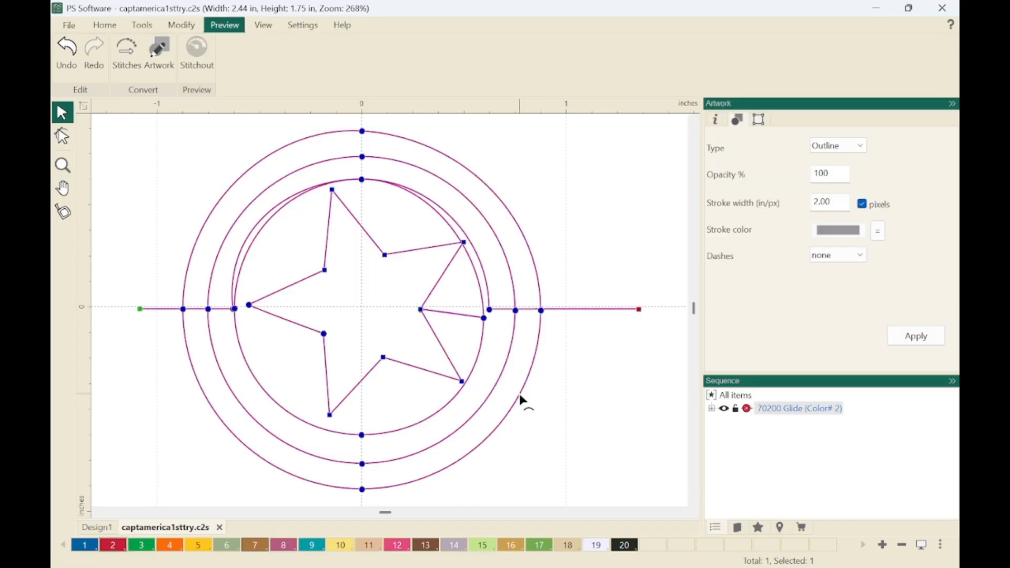
{"action": "key", "text": "z"}
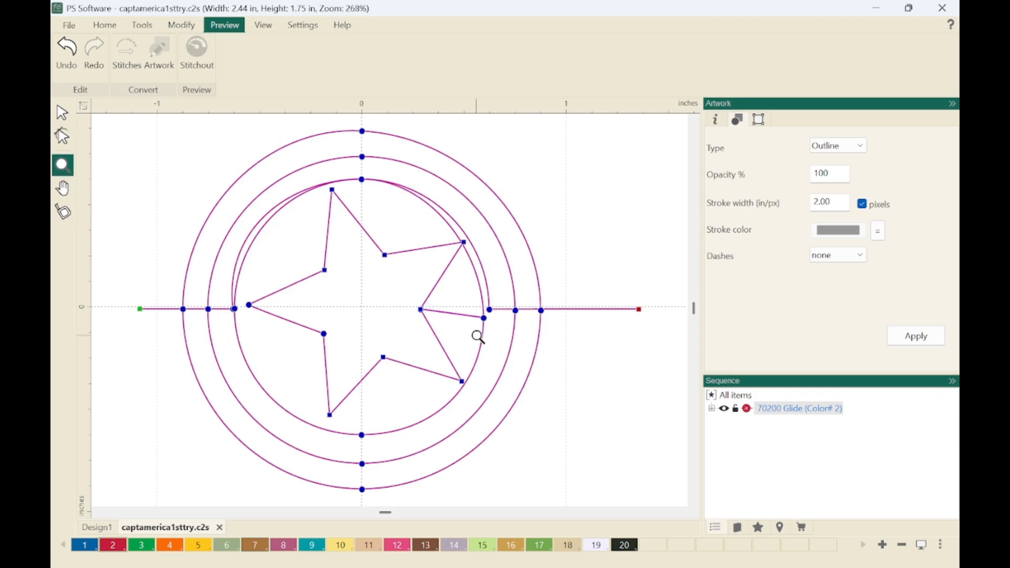
{"action": "left_click_drag", "start_coordinate": [402, 288], "coordinate": [517, 339]}
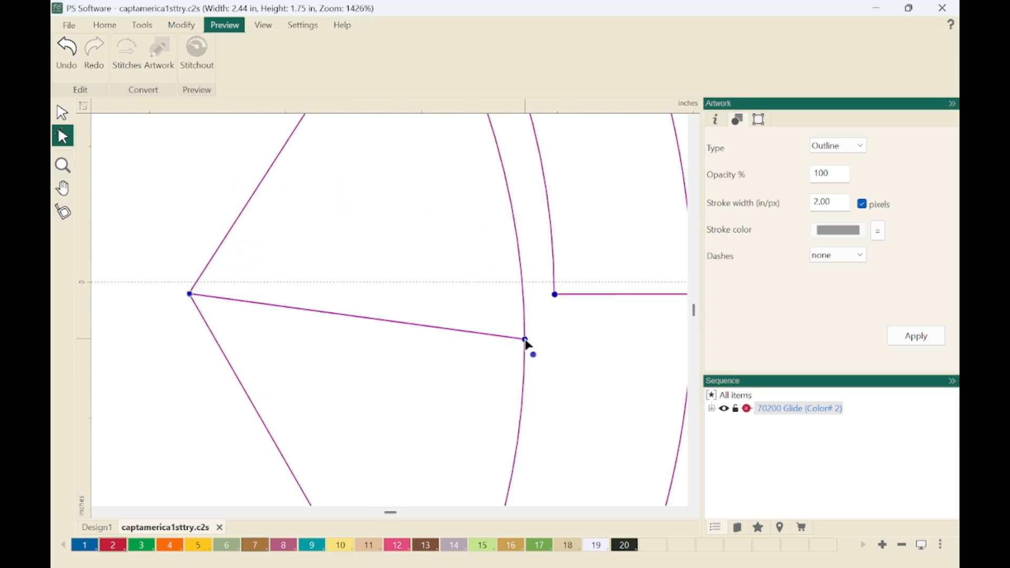
{"action": "left_click_drag", "start_coordinate": [527, 342], "coordinate": [562, 305]}
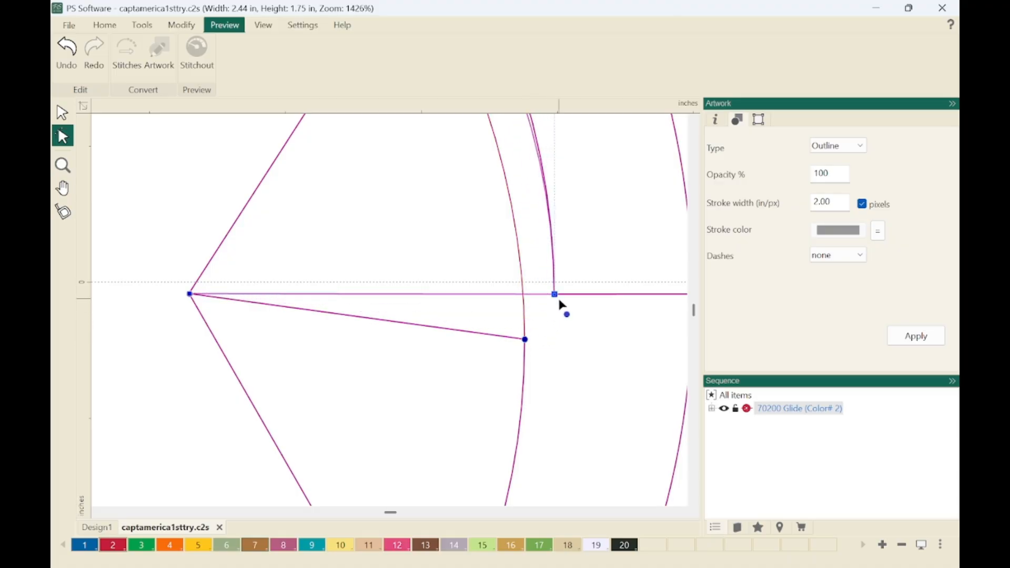
{"action": "left_click", "coordinate": [189, 295]}
{"action": "left_click", "coordinate": [526, 340]}
{"action": "left_click", "coordinate": [556, 295]}
{"action": "left_click", "coordinate": [594, 327]}
{"action": "key", "text": "ctrl+0"}
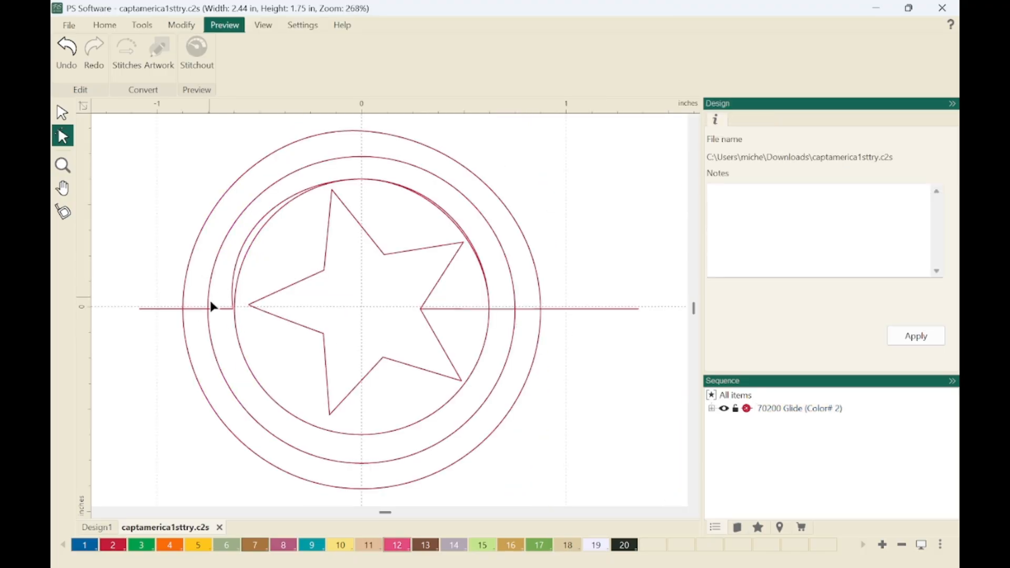
Snap the inner ring's displaced left point onto the adjacent junction point at the end of the left horizontal line.
{"action": "left_click", "coordinate": [228, 303]}
{"action": "key", "text": "z"}
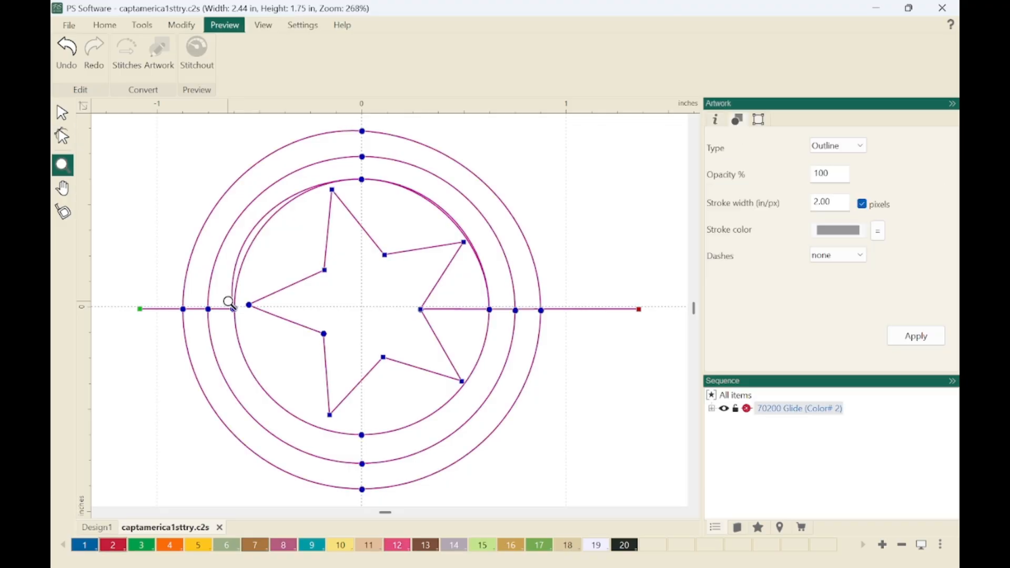
{"action": "left_click_drag", "start_coordinate": [215, 289], "coordinate": [267, 329]}
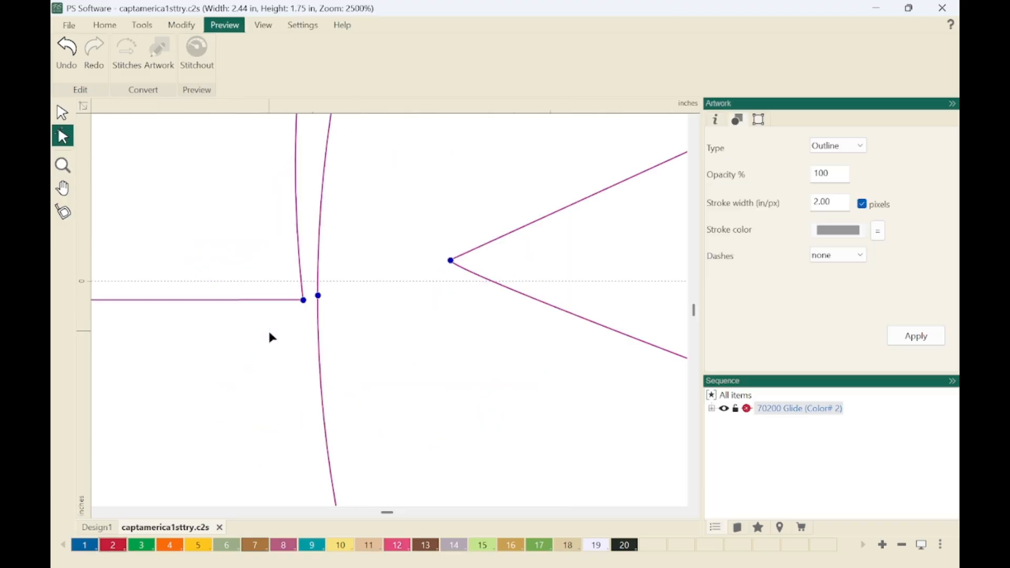
{"action": "left_click", "coordinate": [318, 296]}
{"action": "left_click_drag", "start_coordinate": [319, 298], "coordinate": [304, 302]}
{"action": "key", "text": "F4"}
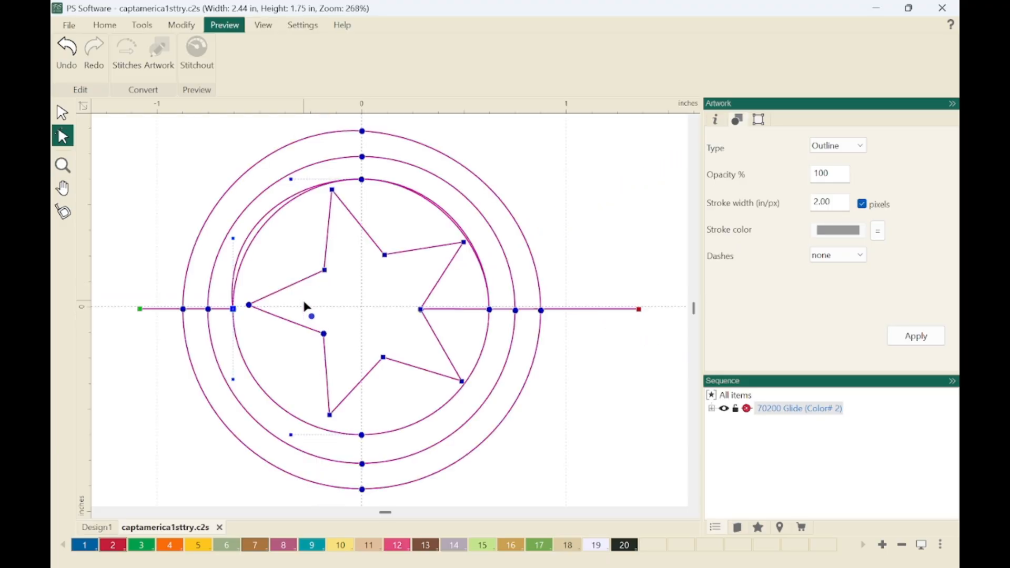
{"action": "left_click", "coordinate": [283, 367]}
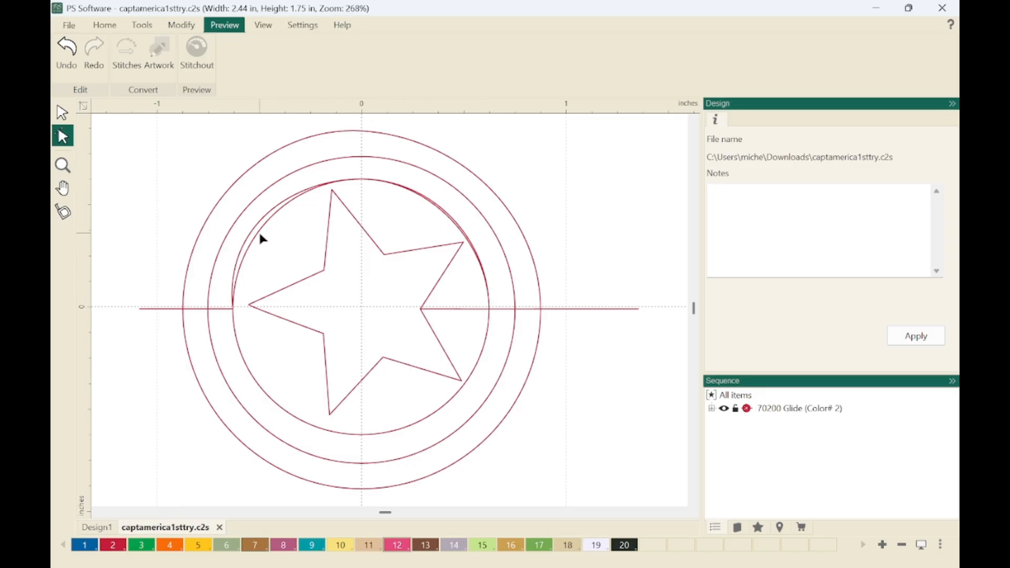
Apply Overlap Path to the inner ring's doubled upper-left arc so both passes follow the same path.
{"action": "left_click", "coordinate": [236, 314]}
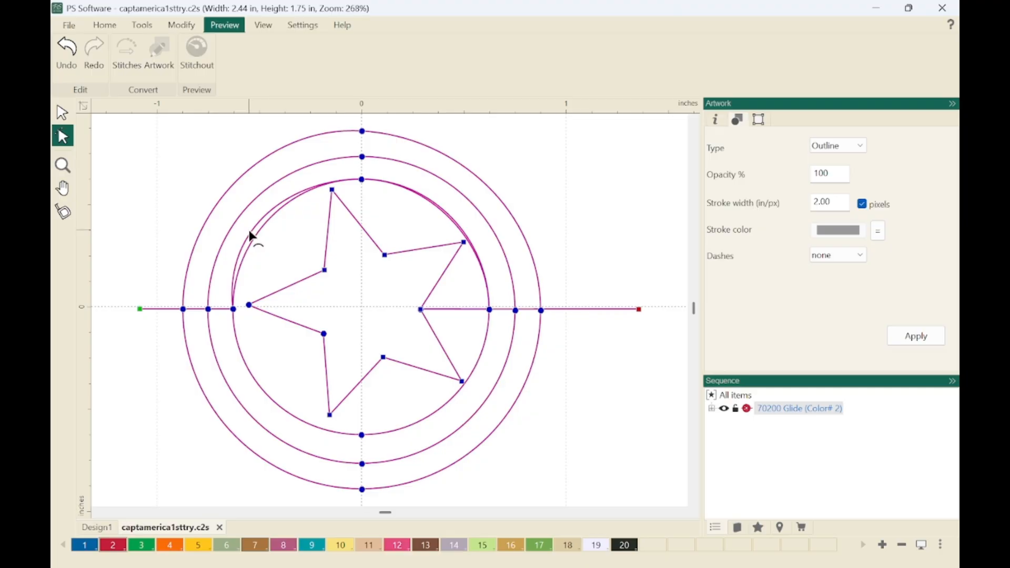
{"action": "scroll", "coordinate": [251, 237], "scroll_direction": "up", "scroll_amount": 5}
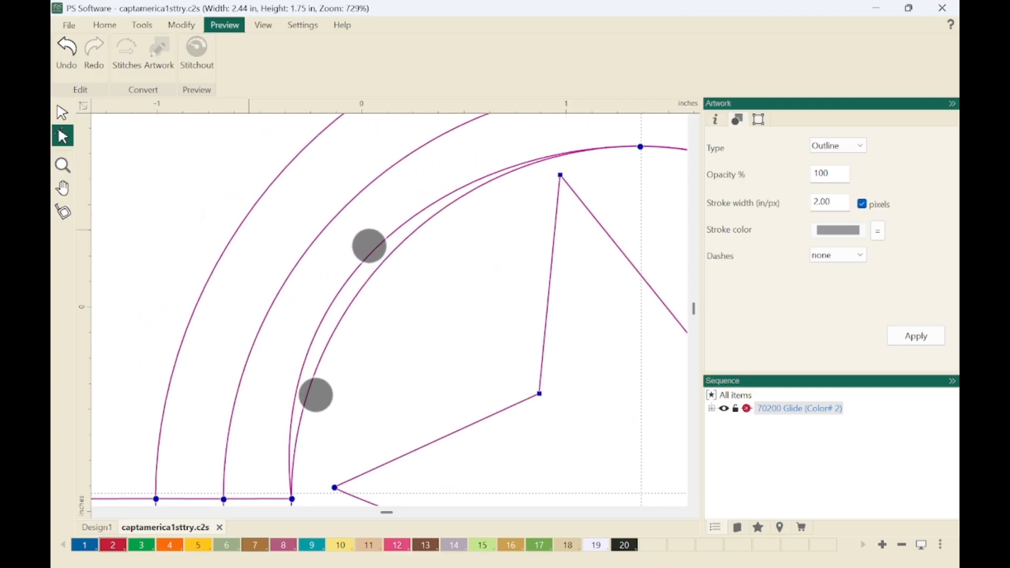
{"action": "right_click", "coordinate": [336, 291]}
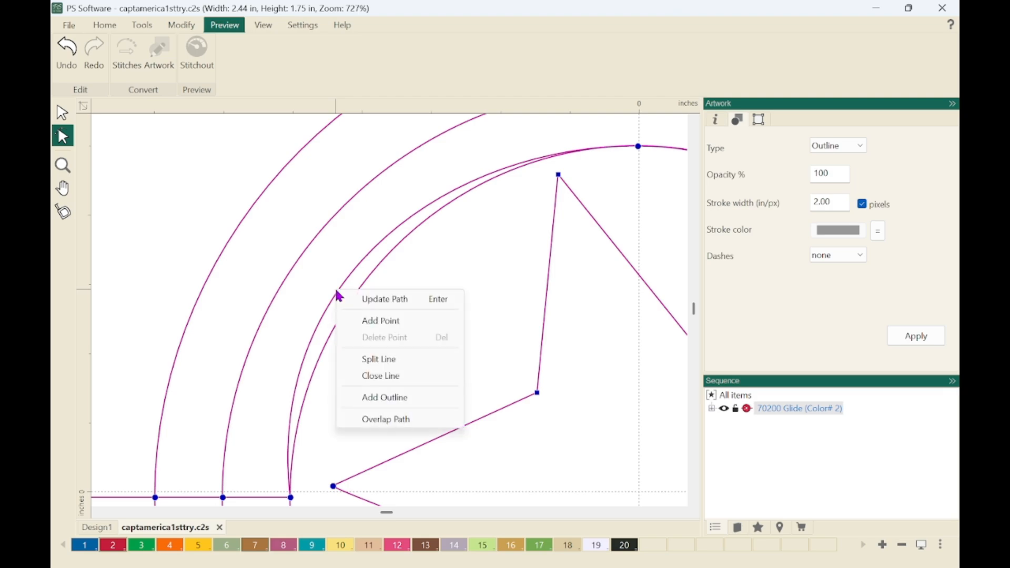
{"action": "left_click", "coordinate": [400, 421]}
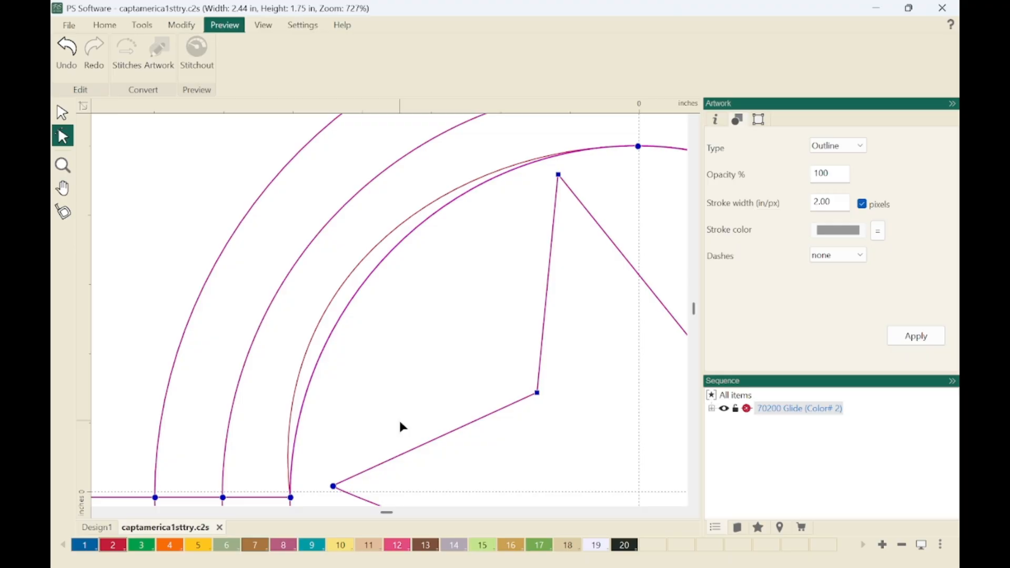
{"action": "left_click", "coordinate": [400, 422]}
{"action": "scroll", "coordinate": [400, 421], "scroll_direction": "down", "scroll_amount": 5}
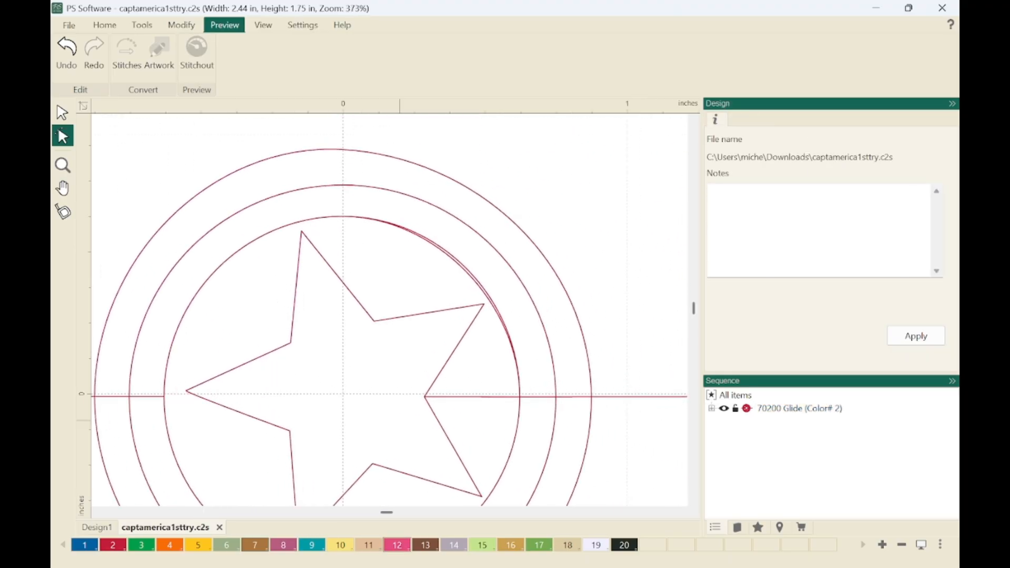
{"action": "scroll", "coordinate": [479, 279], "scroll_direction": "up", "scroll_amount": 5}
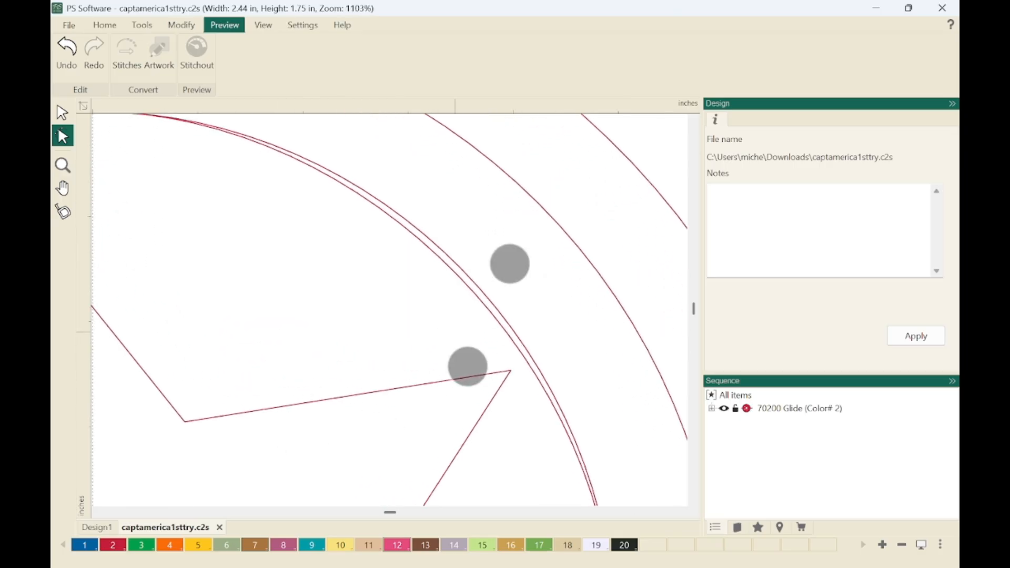
Apply Overlap Path to the inner ring's doubled upper-right arc so both passes follow the same path.
{"action": "scroll", "coordinate": [490, 315], "scroll_direction": "down", "scroll_amount": 5}
{"action": "scroll", "coordinate": [495, 316], "scroll_direction": "down", "scroll_amount": 2}
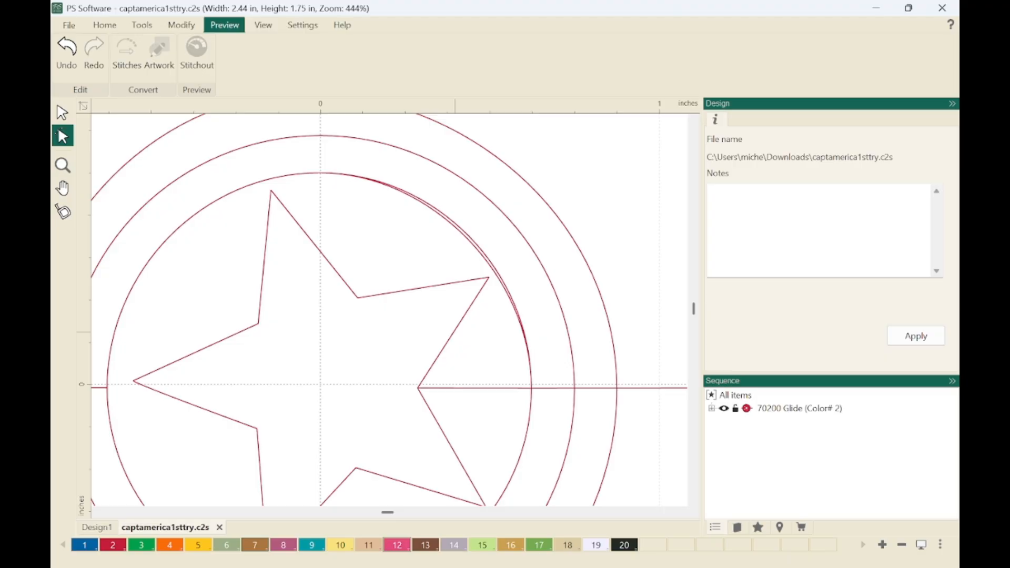
{"action": "scroll", "coordinate": [474, 253], "scroll_direction": "up", "scroll_amount": 5}
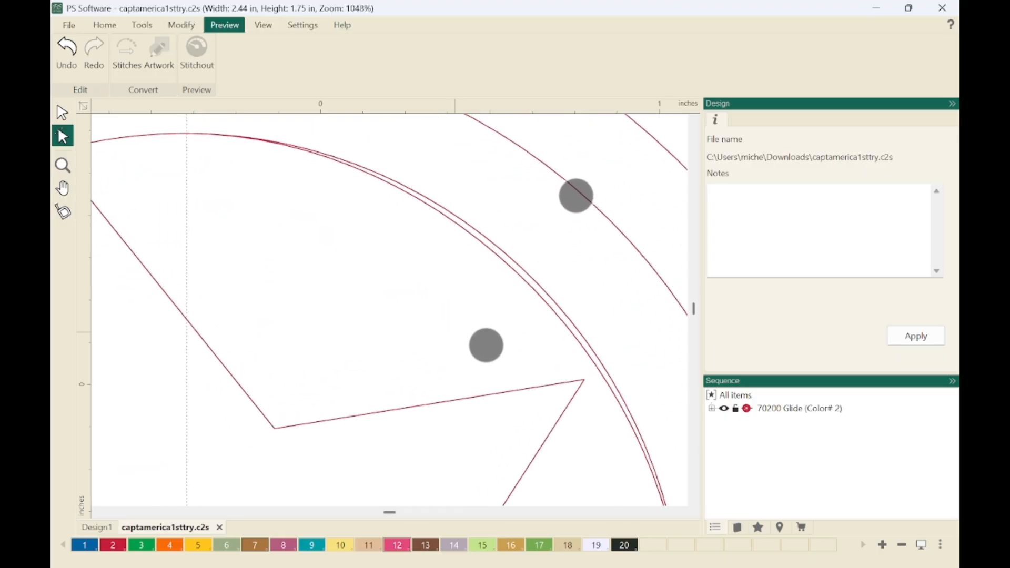
{"action": "left_click", "coordinate": [515, 271]}
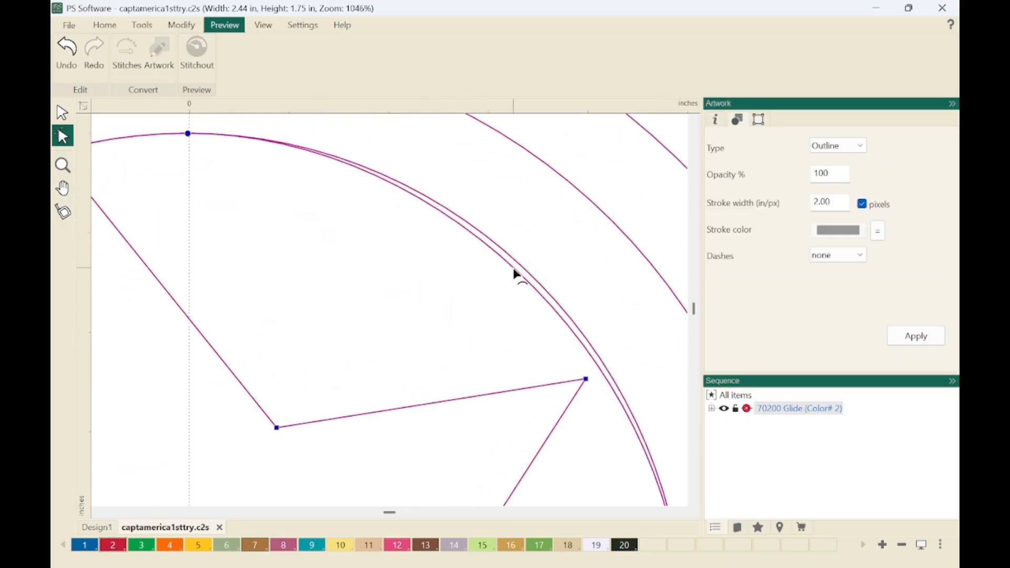
{"action": "scroll", "coordinate": [525, 333], "scroll_direction": "down", "scroll_amount": 4}
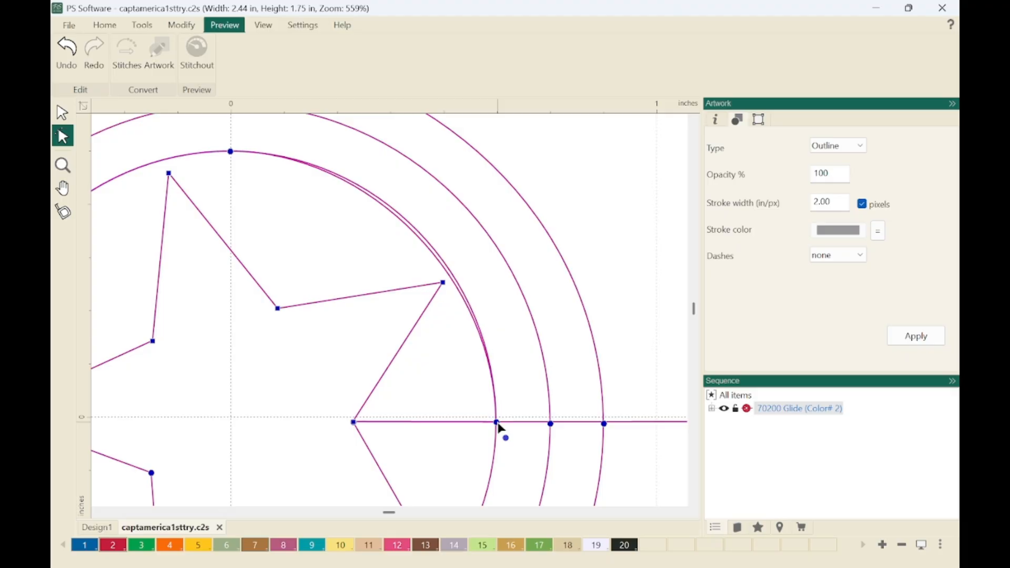
{"action": "right_click", "coordinate": [417, 243]}
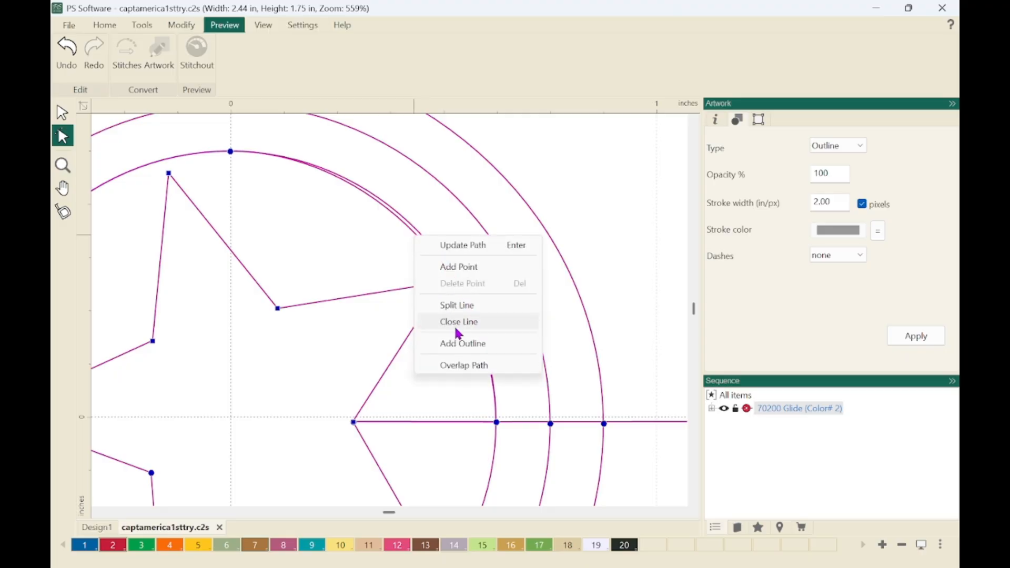
{"action": "left_click", "coordinate": [464, 368]}
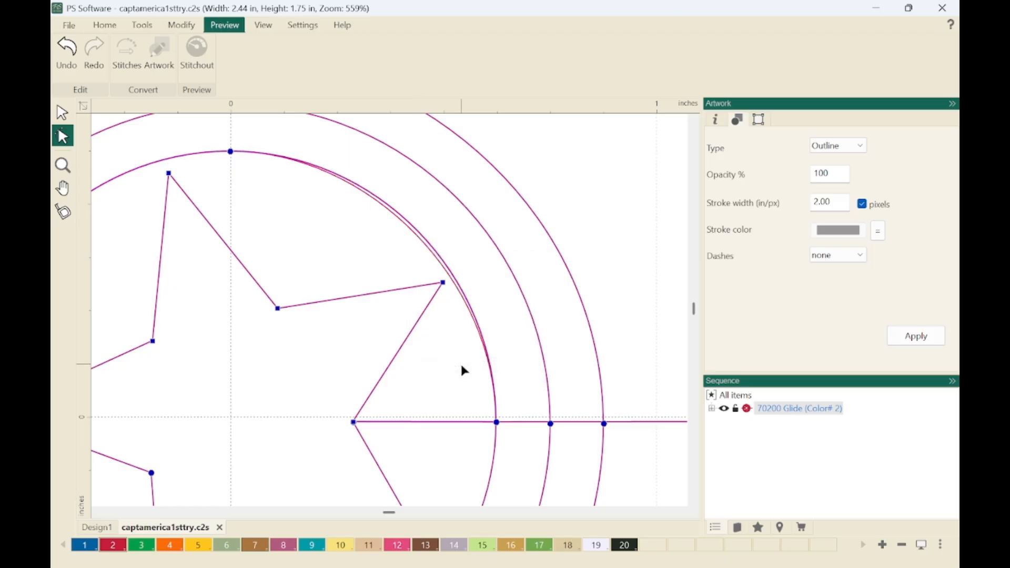
{"action": "left_click", "coordinate": [491, 284]}
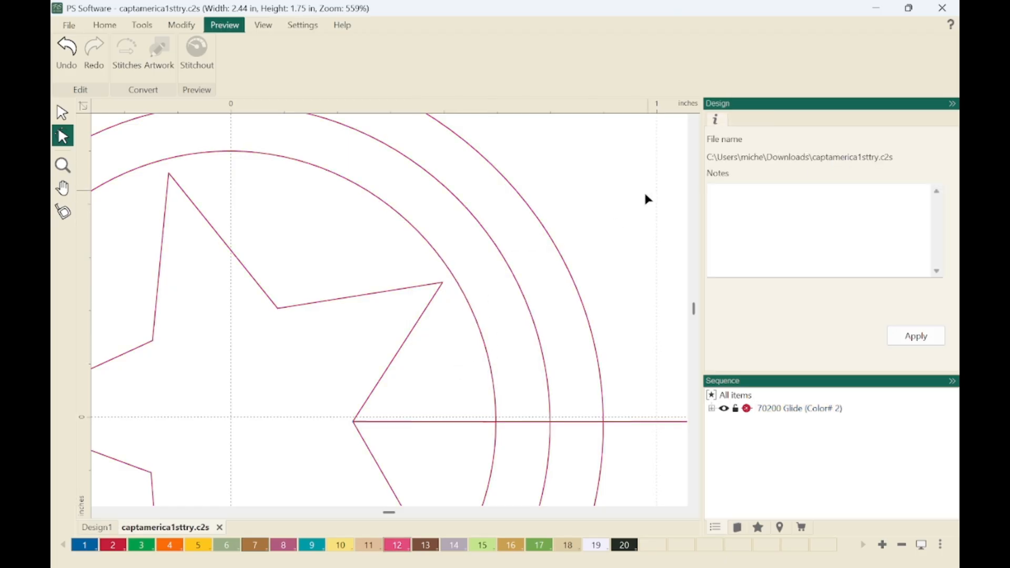
{"action": "key", "text": "0"}
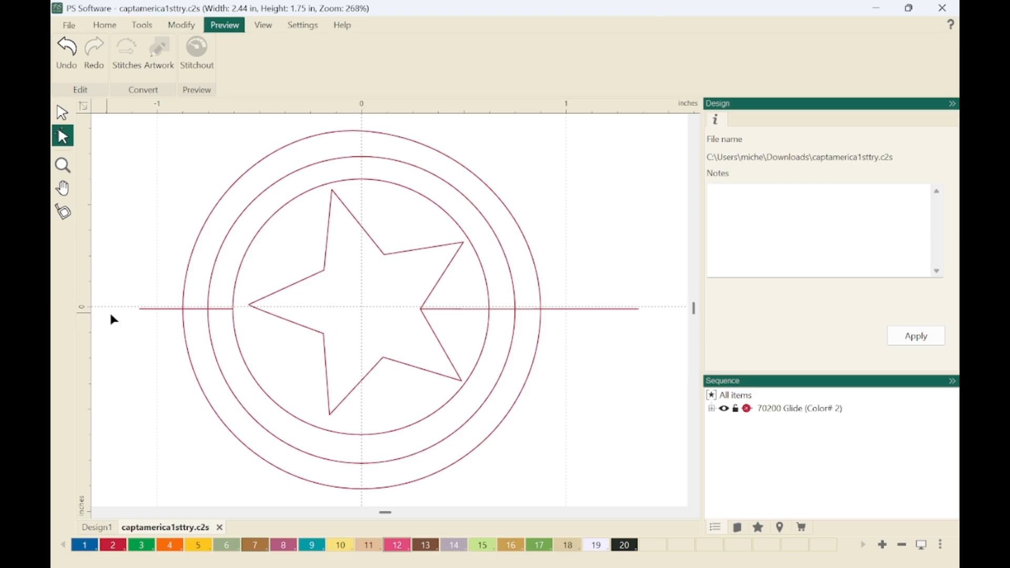
{"action": "left_click", "coordinate": [150, 309]}
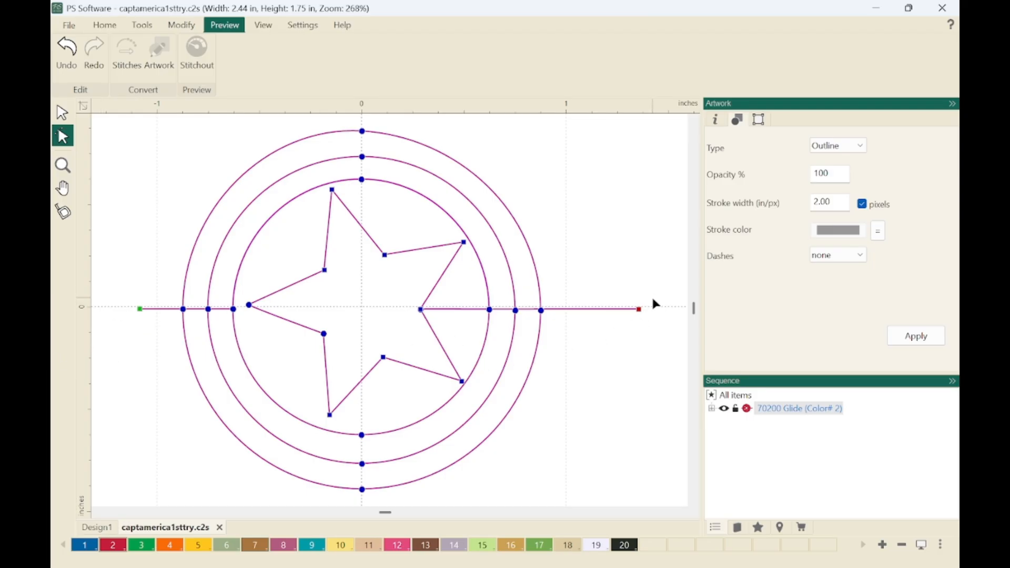
{"action": "left_click_drag", "start_coordinate": [653, 300], "coordinate": [130, 320]}
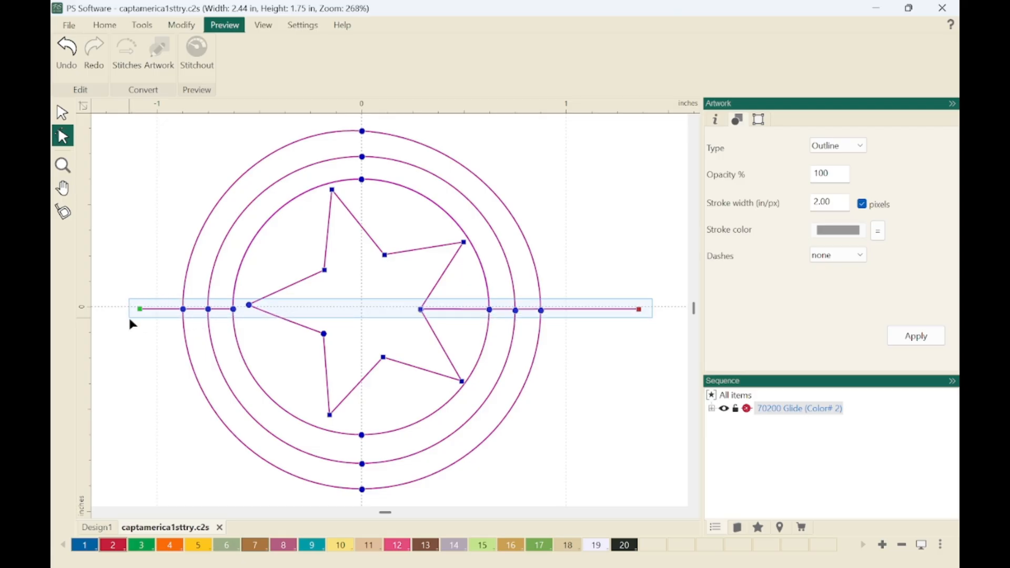
{"action": "left_click_drag", "start_coordinate": [130, 320], "coordinate": [130, 320]}
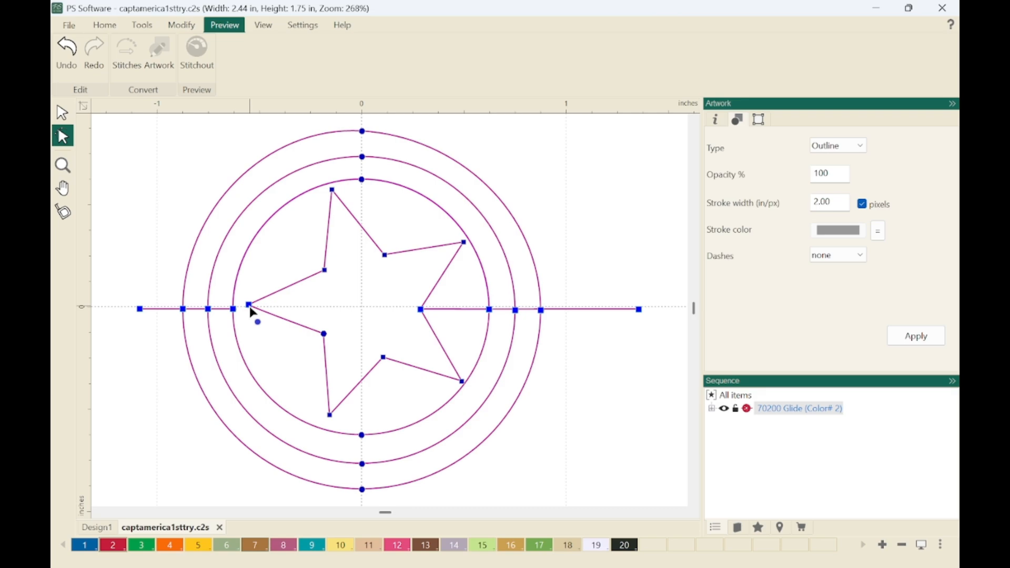
{"action": "left_click", "coordinate": [137, 394]}
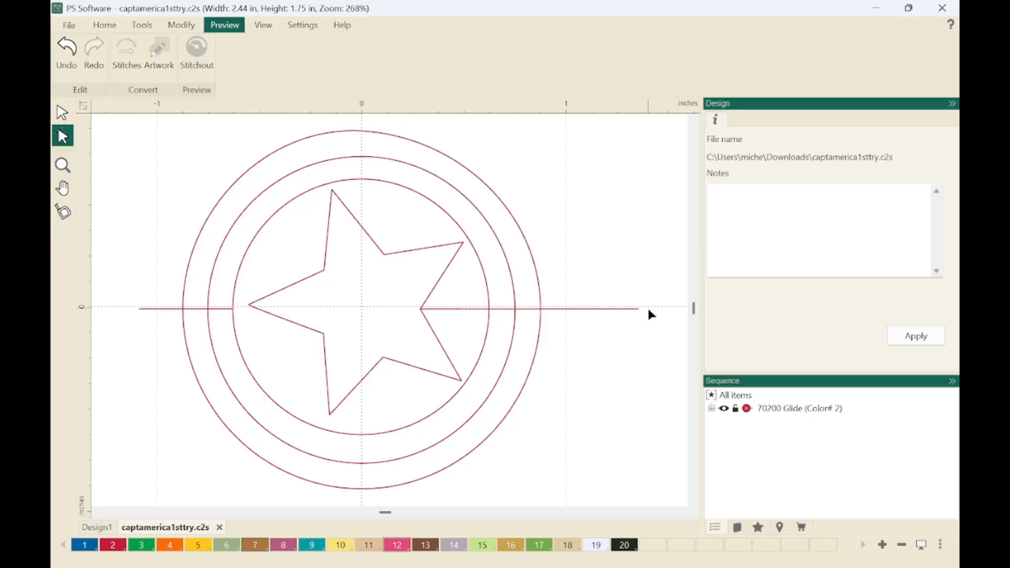
Align all points along the left and right horizontal lines, including the ring junctions but not the star's left tip, to one horizontal level.
{"action": "left_click", "coordinate": [625, 310]}
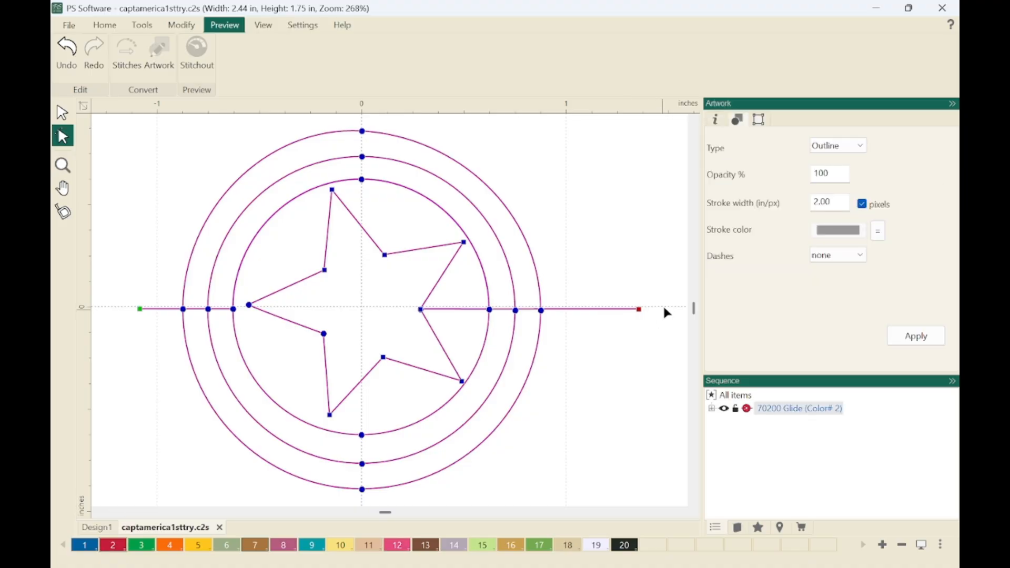
{"action": "left_click_drag", "start_coordinate": [660, 306], "coordinate": [409, 315]}
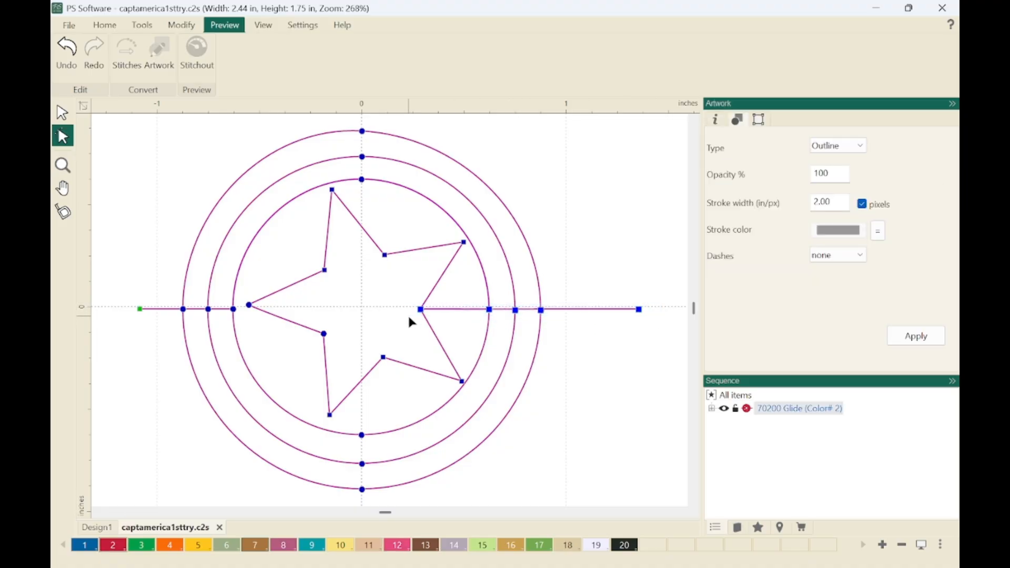
{"action": "left_click", "coordinate": [234, 309], "text": "shift"}
{"action": "left_click", "coordinate": [208, 309], "text": "shift"}
{"action": "left_click", "coordinate": [184, 310], "text": "shift"}
{"action": "left_click", "coordinate": [140, 309], "text": "shift"}
{"action": "right_click", "coordinate": [141, 315]}
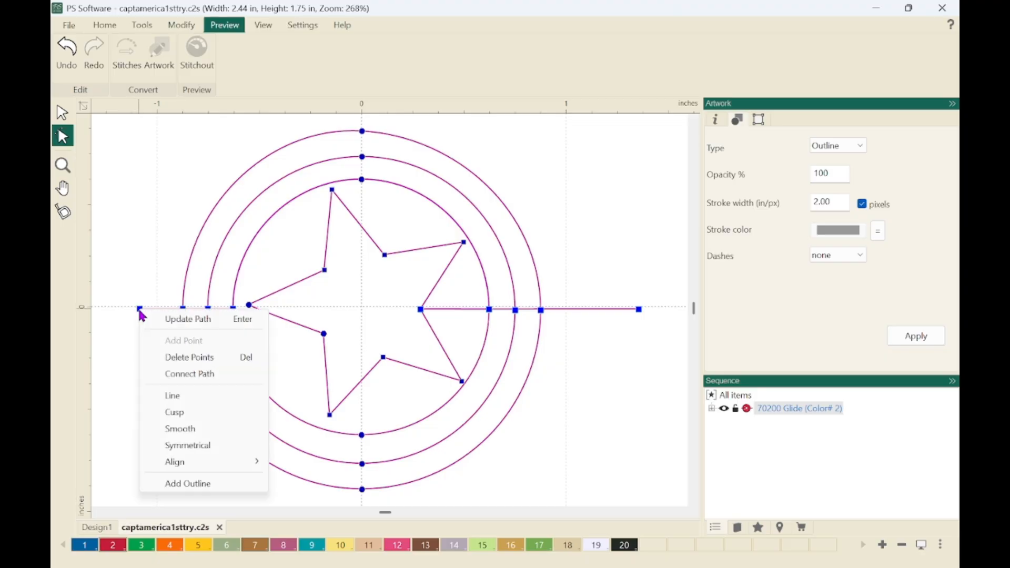
{"action": "mouse_move", "coordinate": [225, 462]}
{"action": "left_click", "coordinate": [303, 497]}
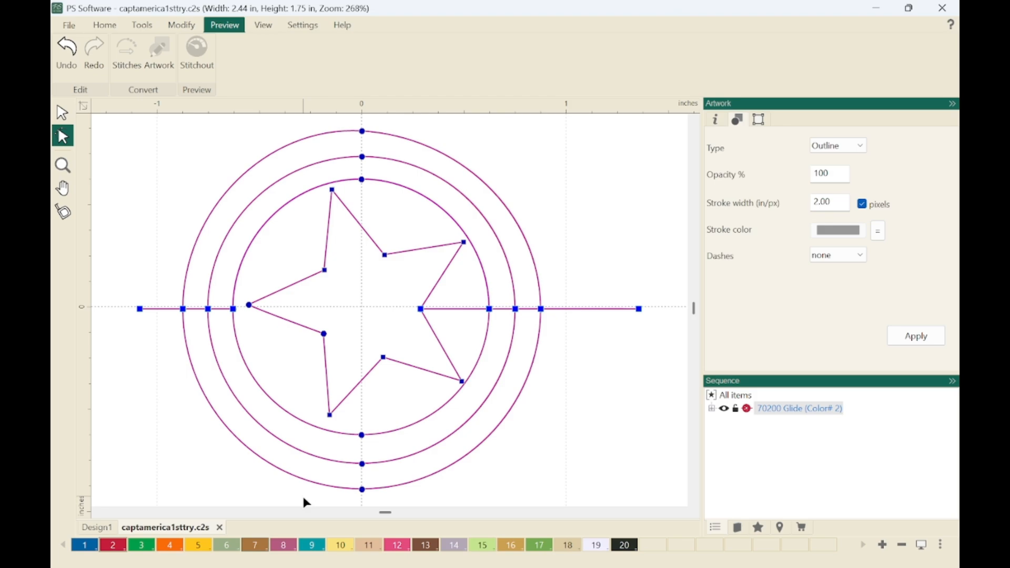
{"action": "left_click", "coordinate": [567, 409]}
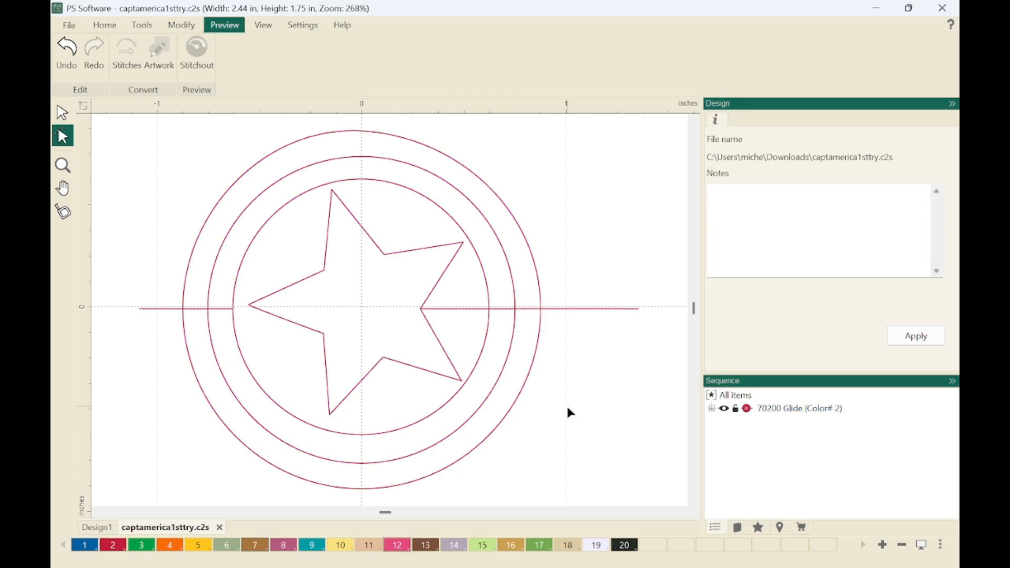
Inspect the left ring junctions, the star's inner right corner and the right ring junctions up close for straight, coinciding lines.
{"action": "left_click", "coordinate": [358, 387]}
{"action": "key", "text": "z"}
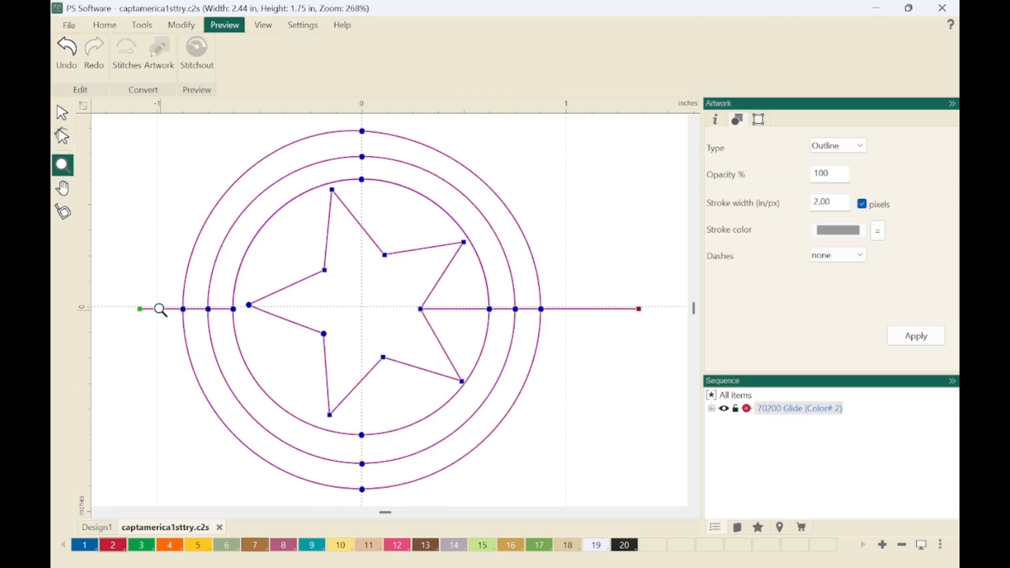
{"action": "left_click_drag", "start_coordinate": [168, 301], "coordinate": [249, 322]}
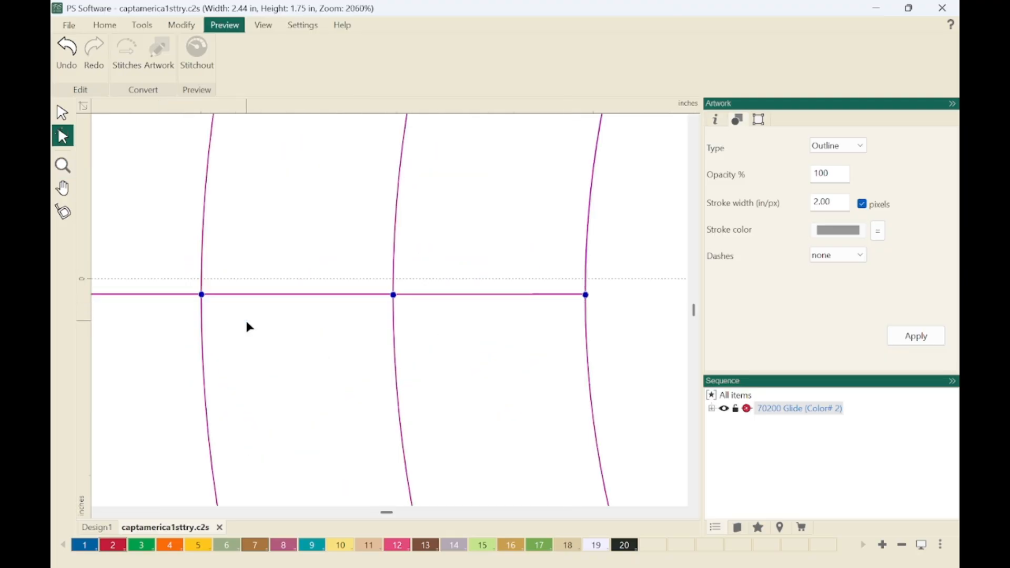
{"action": "key", "text": "0"}
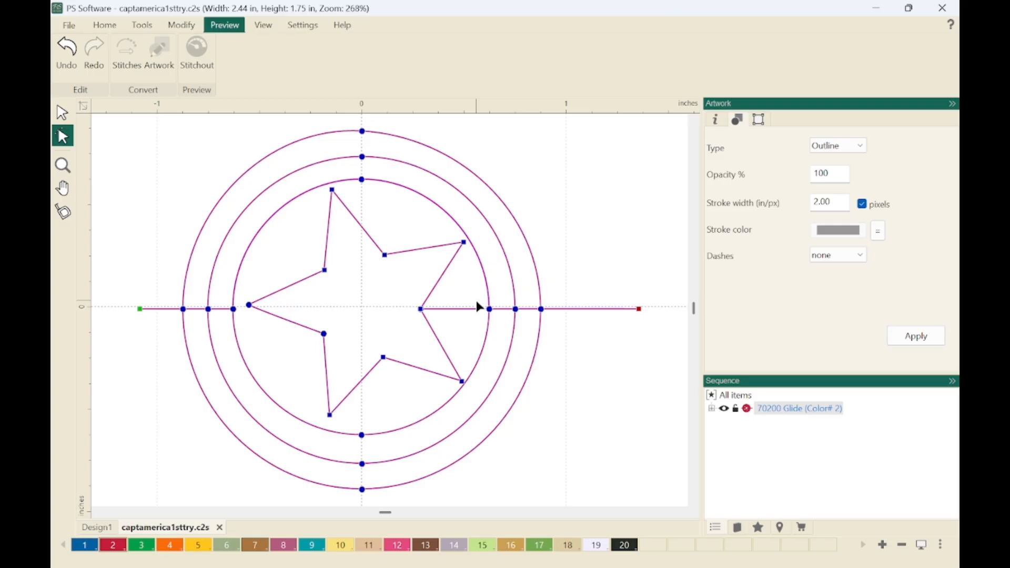
{"action": "key", "text": "z"}
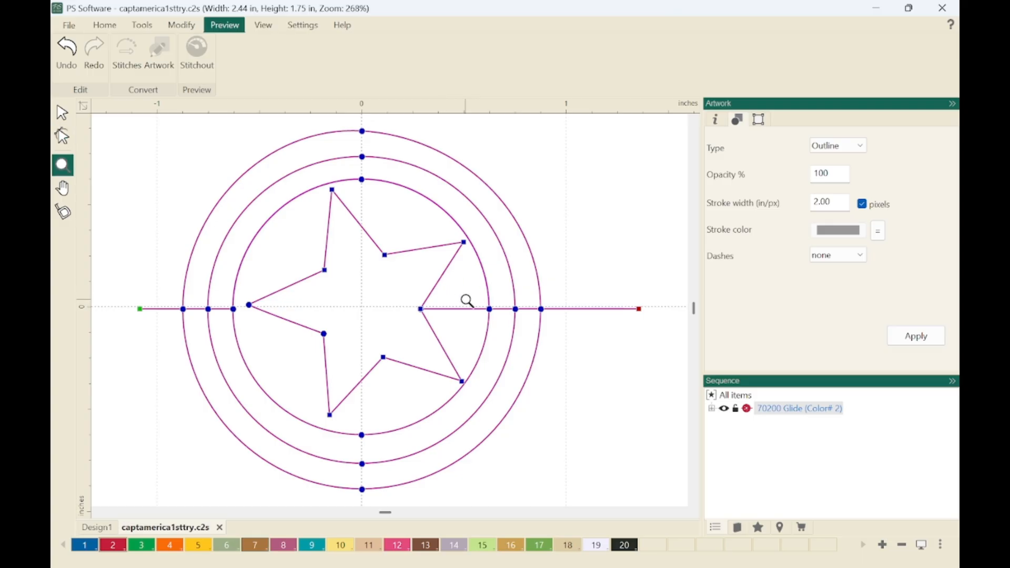
{"action": "left_click_drag", "start_coordinate": [412, 300], "coordinate": [446, 320]}
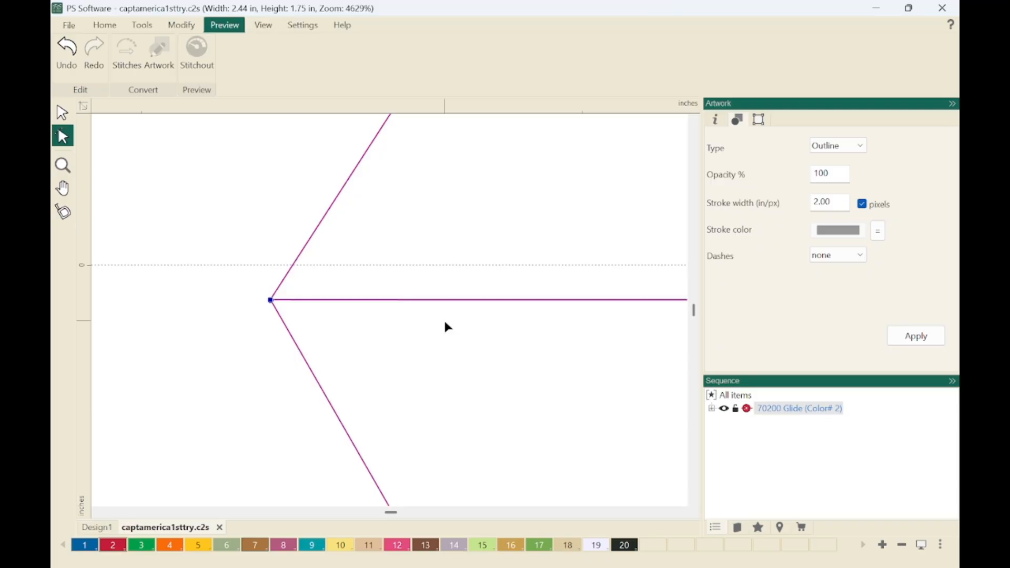
{"action": "key", "text": "0"}
{"action": "key", "text": "z"}
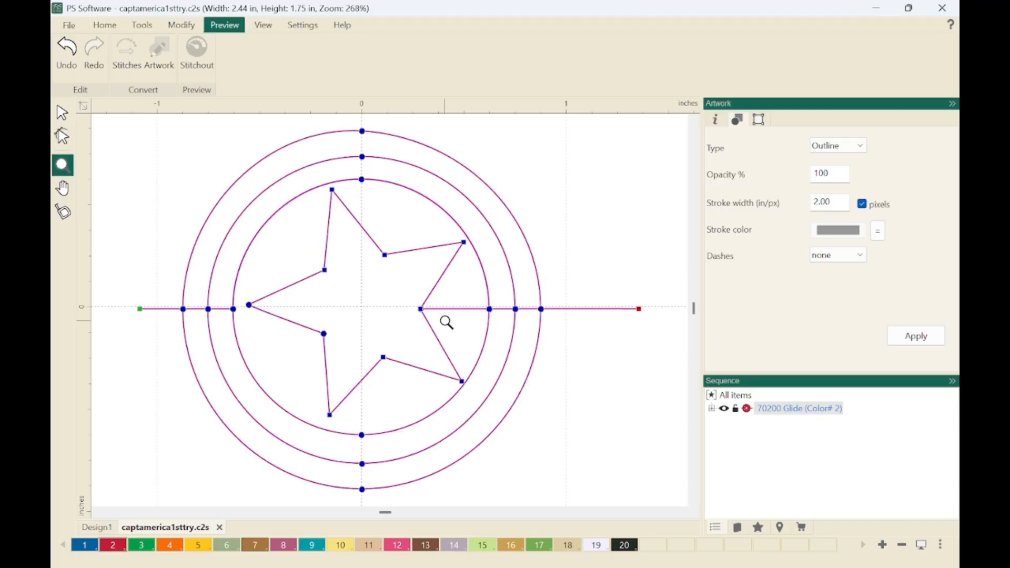
{"action": "left_click_drag", "start_coordinate": [468, 290], "coordinate": [660, 341]}
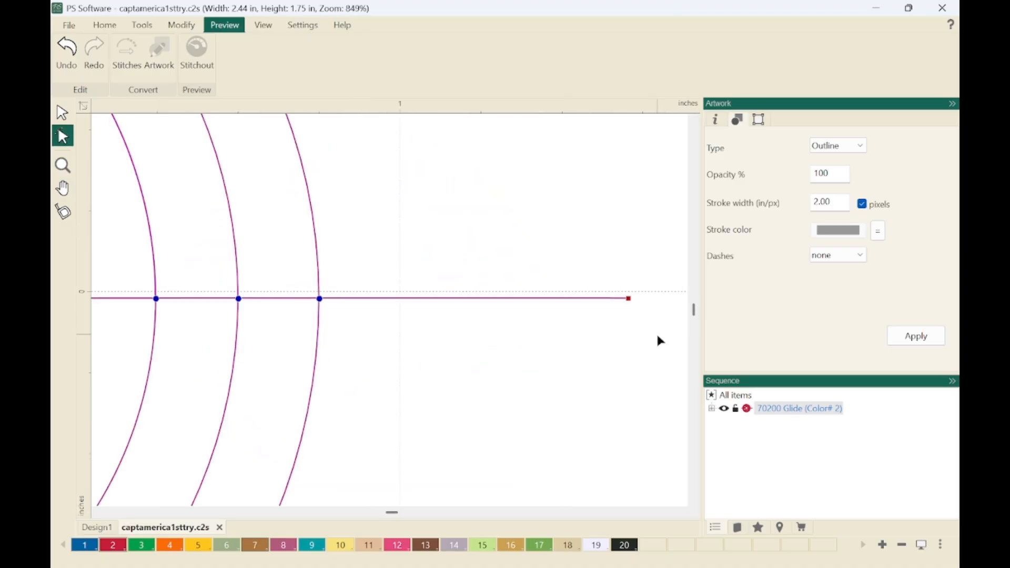
{"action": "left_click", "coordinate": [660, 341]}
{"action": "key", "text": "0"}
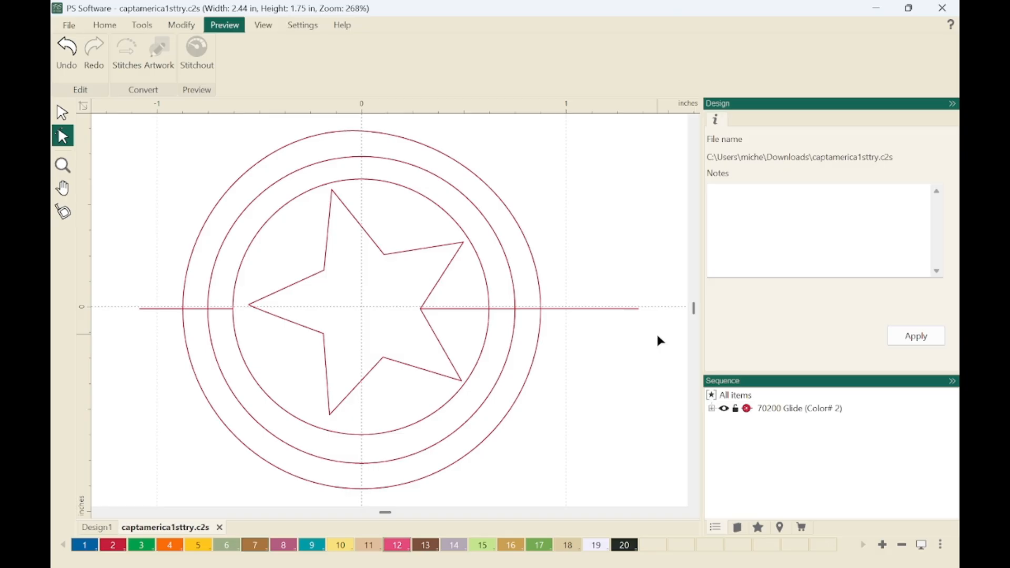